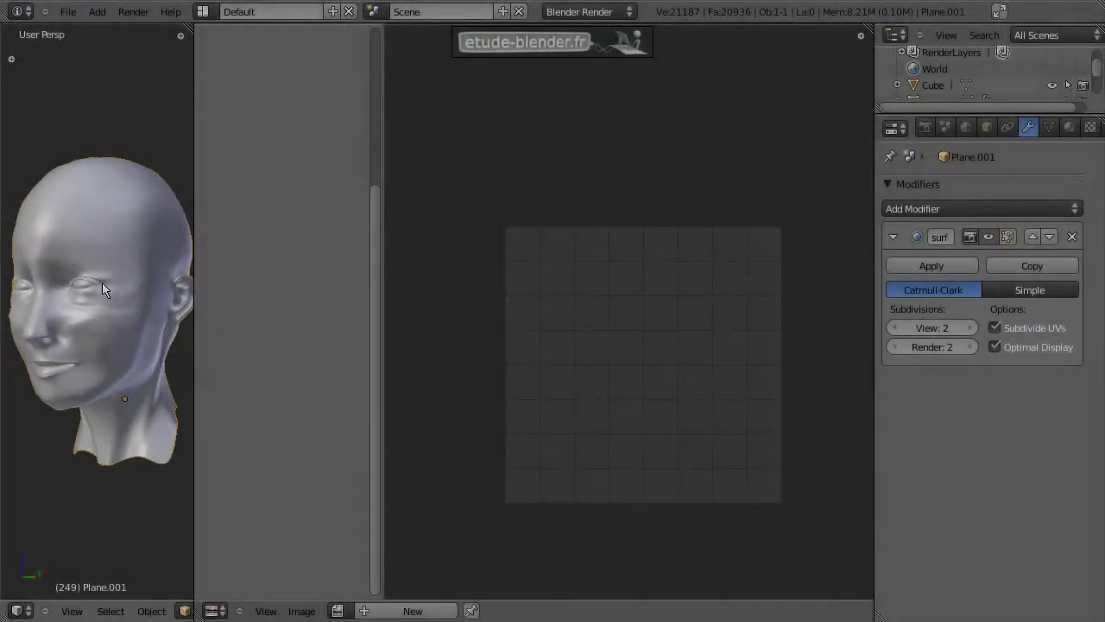
Enter Edit Mode with the whole head selected so its UV layout shows in the UV editor
{"action": "key", "text": "Tab"}
{"action": "scroll", "coordinate": [587, 341], "scroll_direction": "up", "scroll_amount": 1}
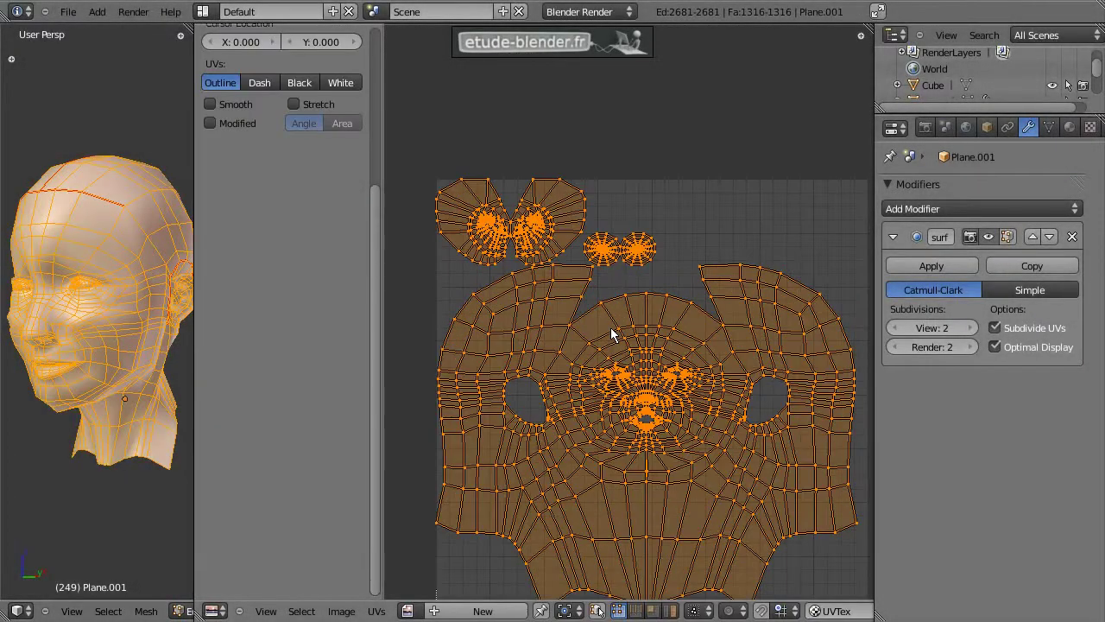
{"action": "scroll", "coordinate": [587, 345], "scroll_direction": "up", "scroll_amount": 1}
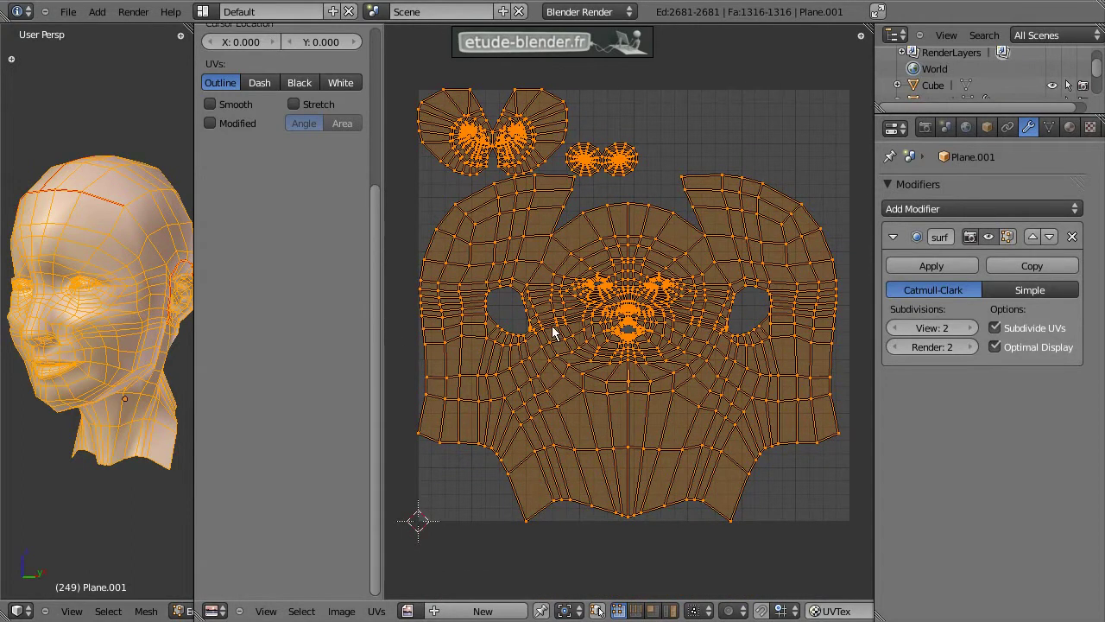
Try scaling, rotating and X-axis scaling the UV layout, cancelling each change
{"action": "key", "text": "s"}
{"action": "key", "text": "Escape"}
{"action": "key", "text": "s"}
{"action": "key", "text": "Escape"}
{"action": "key", "text": "r"}
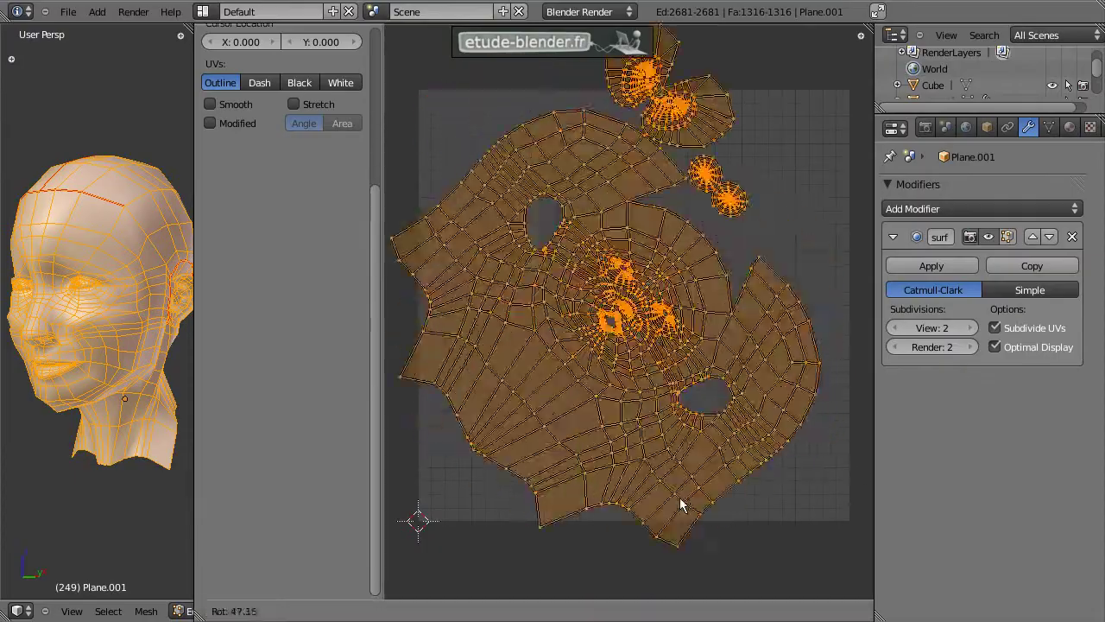
{"action": "key", "text": "Escape"}
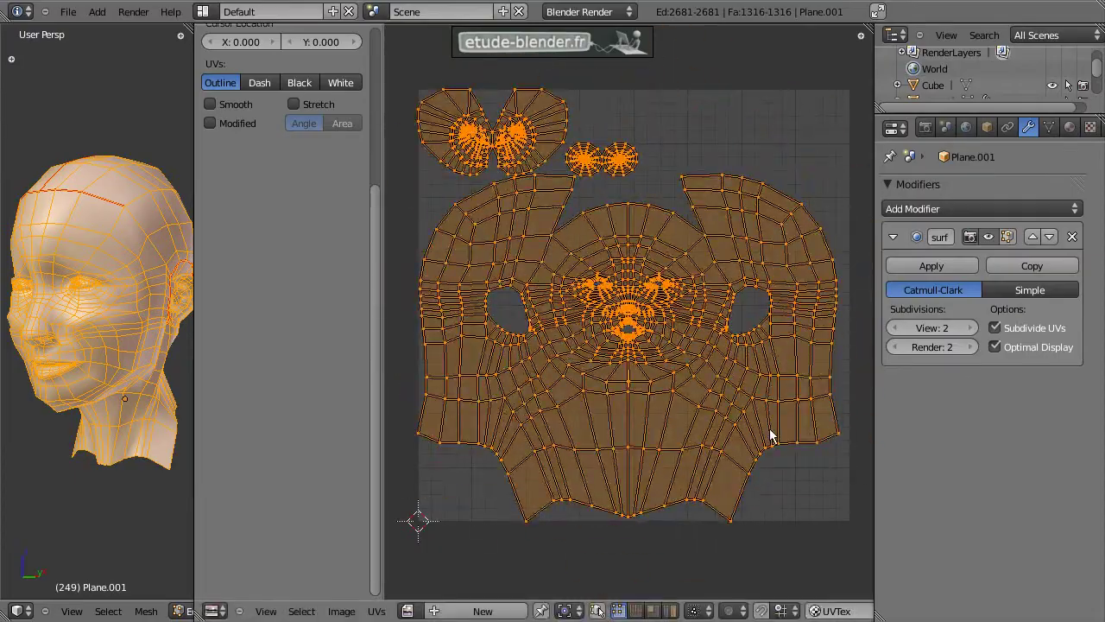
{"action": "key", "text": "s"}
{"action": "key", "text": "x"}
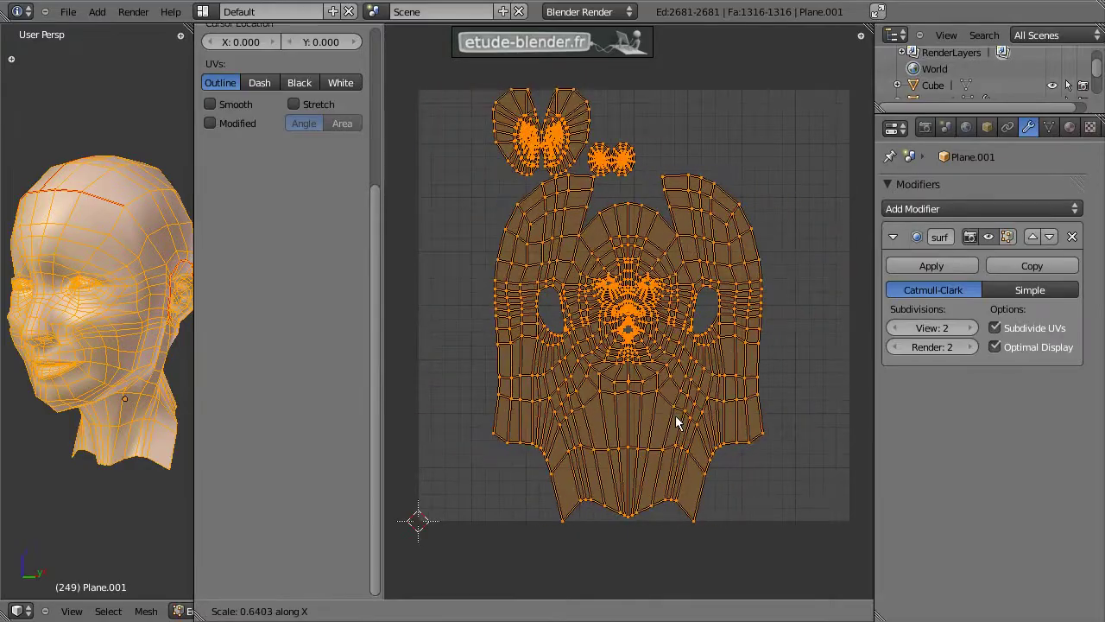
{"action": "key", "text": "Escape"}
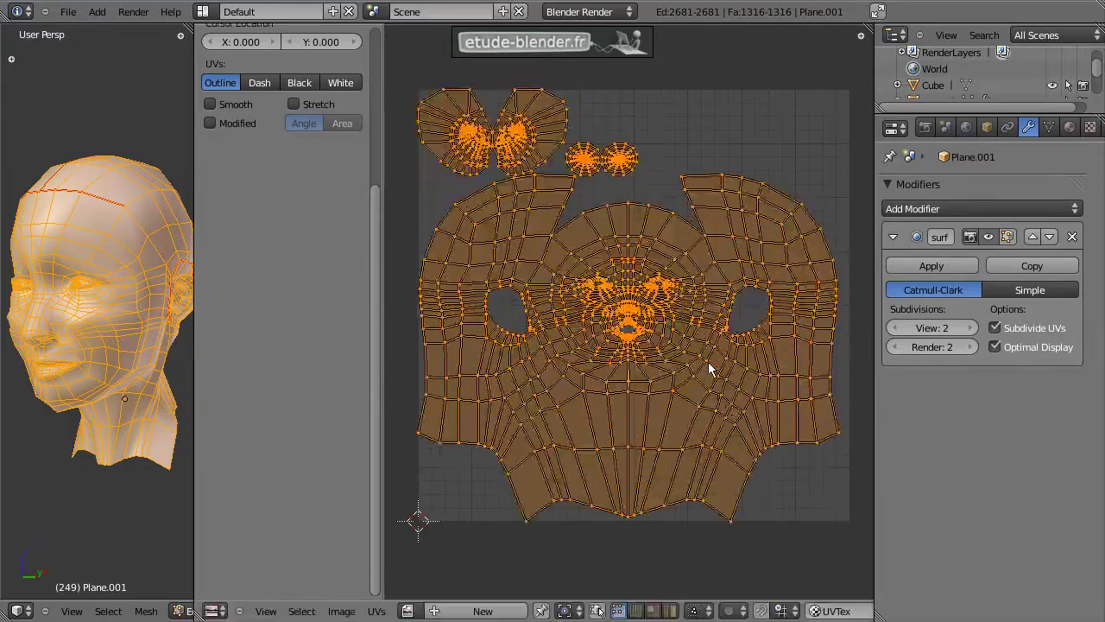
Deselect all UVs, then box-select two rectangular patches of UV faces
{"action": "key", "text": "a"}
{"action": "scroll", "coordinate": [696, 336], "scroll_direction": "up", "scroll_amount": 1}
{"action": "scroll", "coordinate": [674, 224], "scroll_direction": "up", "scroll_amount": 1}
{"action": "scroll", "coordinate": [631, 242], "scroll_direction": "up", "scroll_amount": 1}
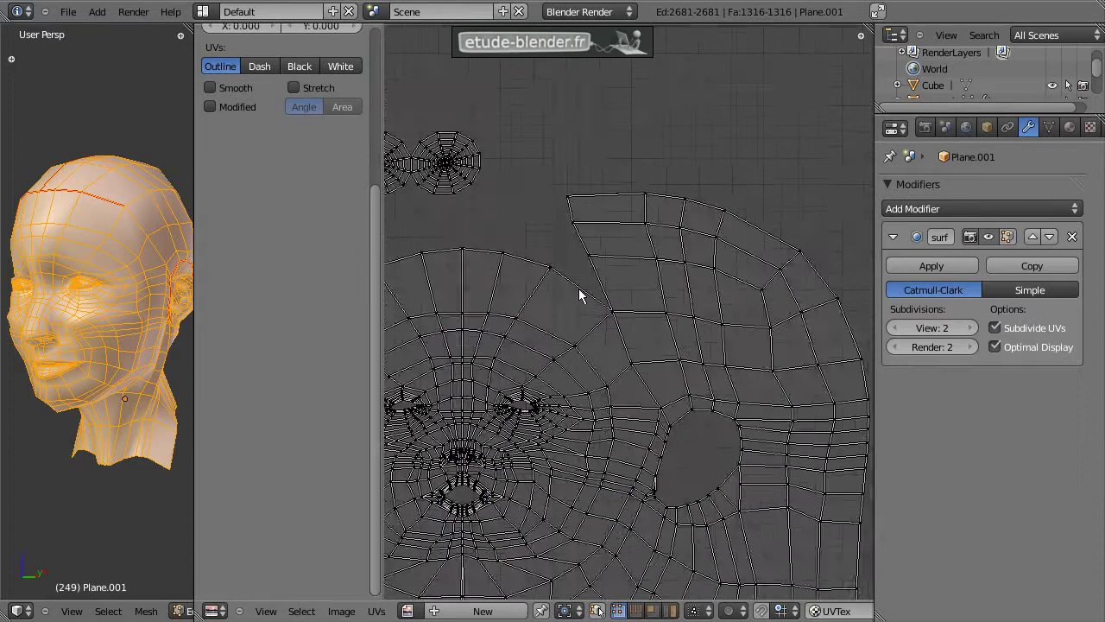
{"action": "scroll", "coordinate": [578, 288], "scroll_direction": "down", "scroll_amount": 1}
{"action": "key", "text": "b"}
{"action": "left_click_drag", "start_coordinate": [553, 187], "coordinate": [772, 340]}
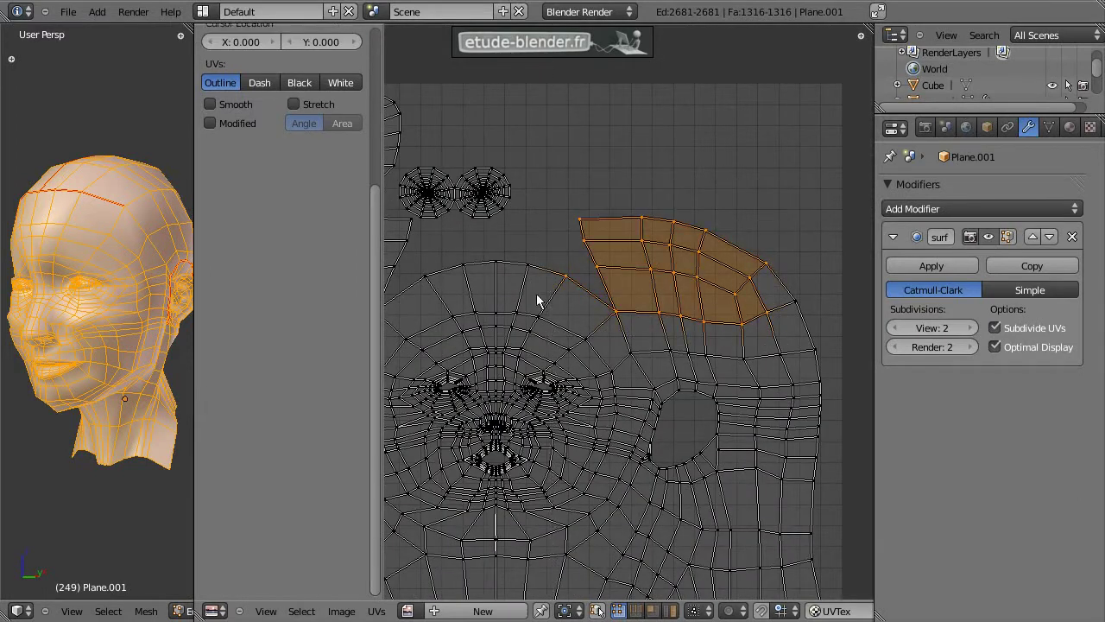
{"action": "key", "text": "b"}
{"action": "left_click_drag", "start_coordinate": [661, 183], "coordinate": [846, 387]}
Circle-select a band of faces in the upper-right island, then brush some back out
{"action": "key", "text": "a"}
{"action": "key", "text": "c"}
{"action": "left_click_drag", "start_coordinate": [647, 250], "coordinate": [675, 310]}
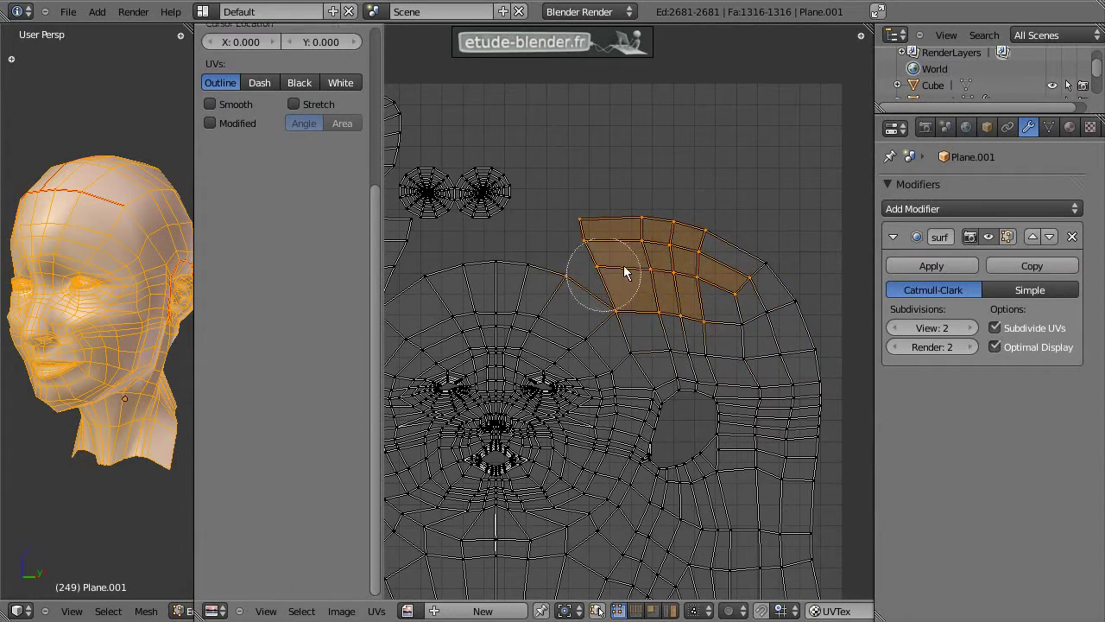
{"action": "middle_click_drag", "start_coordinate": [675, 309], "coordinate": [705, 270]}
{"action": "key", "text": "Escape"}
{"action": "key", "text": "a"}
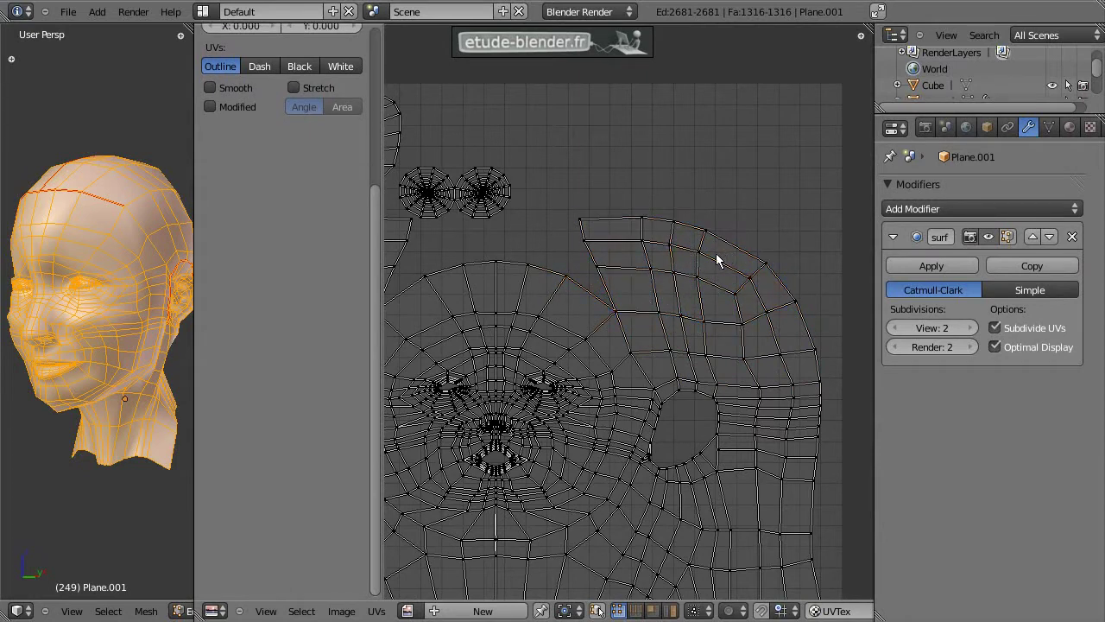
Select all UVs, frame the layout with Home, then deselect everything and reframe
{"action": "key", "text": "a"}
{"action": "key", "text": "Home"}
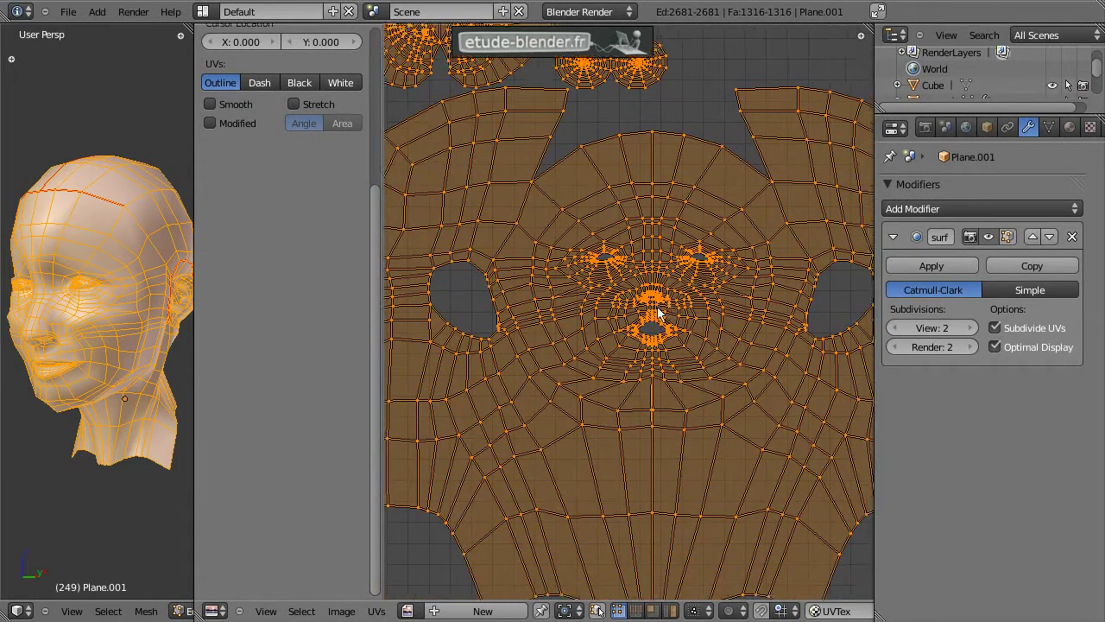
{"action": "scroll", "coordinate": [648, 320], "scroll_direction": "up", "scroll_amount": 1}
{"action": "key", "text": "a"}
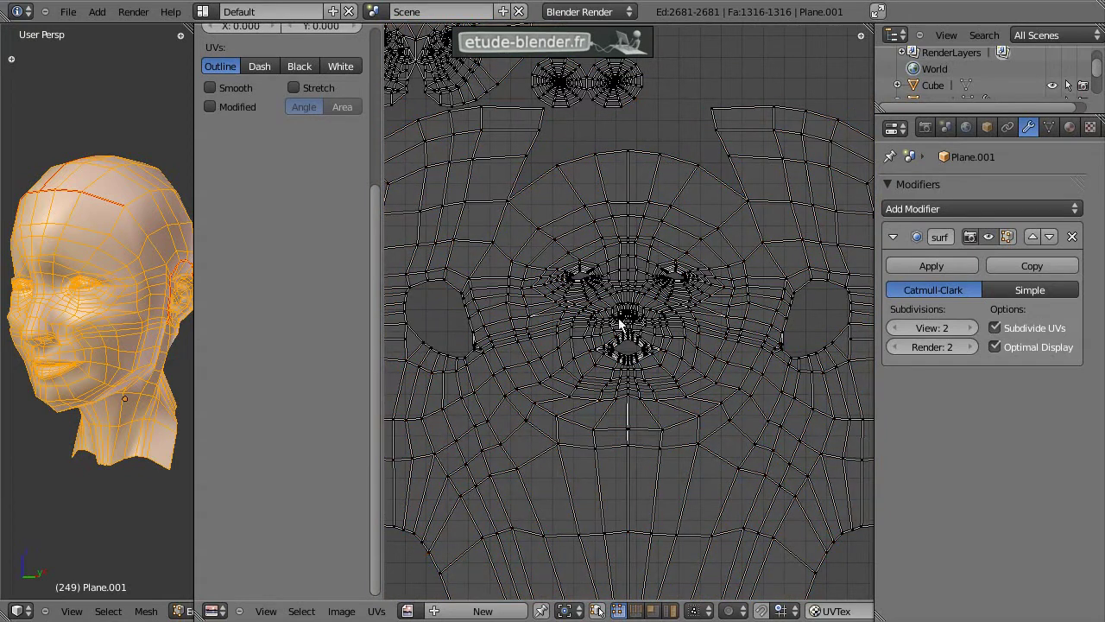
{"action": "key", "text": "Home"}
{"action": "scroll", "coordinate": [617, 313], "scroll_direction": "up", "scroll_amount": 1}
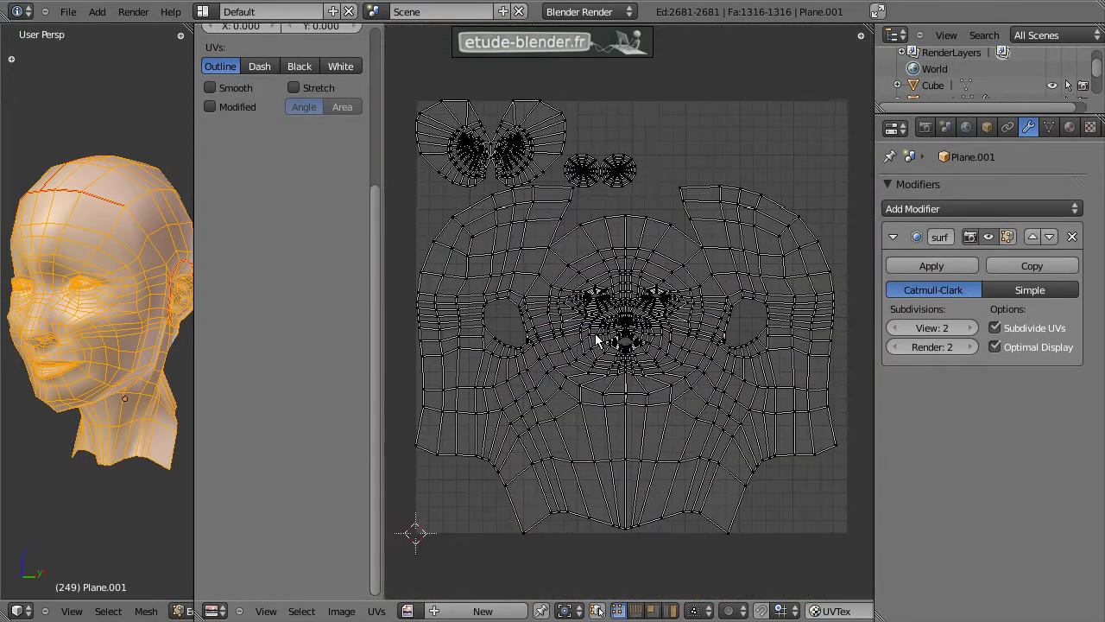
{"action": "scroll", "coordinate": [596, 341], "scroll_direction": "up", "scroll_amount": 1}
Select a forehead UV edge and then the adjacent forehead quad face
{"action": "right_click", "coordinate": [669, 245]}
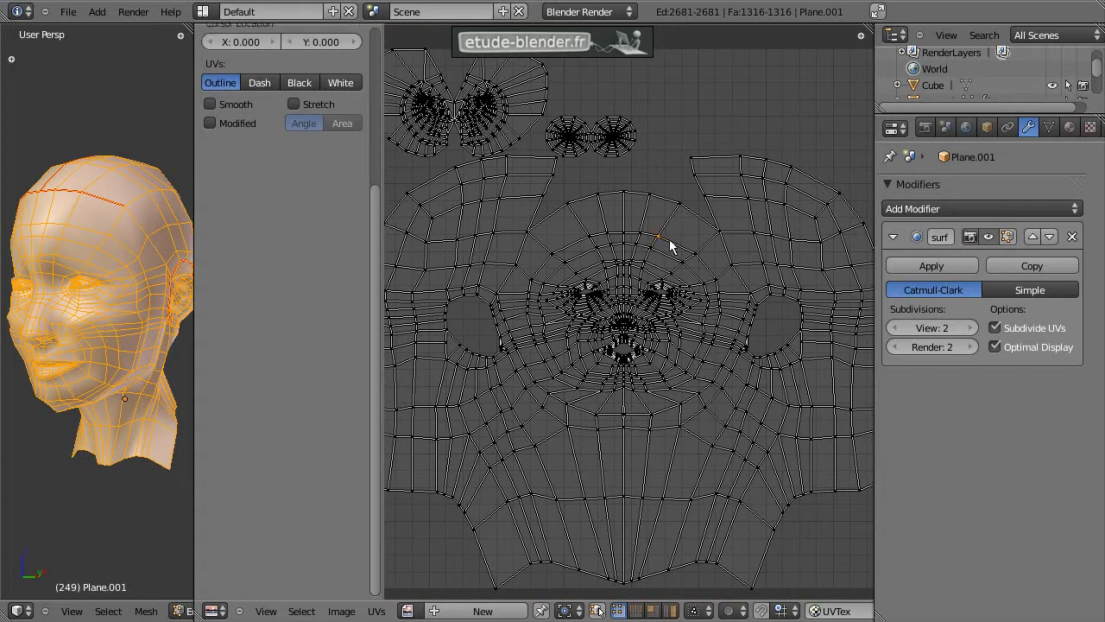
{"action": "right_click", "coordinate": [656, 257], "text": "shift"}
{"action": "mouse_move", "coordinate": [82, 256]}
{"action": "middle_mouse_down"}
{"action": "mouse_move", "coordinate": [72, 313]}
{"action": "mouse_move", "coordinate": [60, 303]}
{"action": "mouse_move", "coordinate": [110, 306]}
{"action": "middle_mouse_up"}
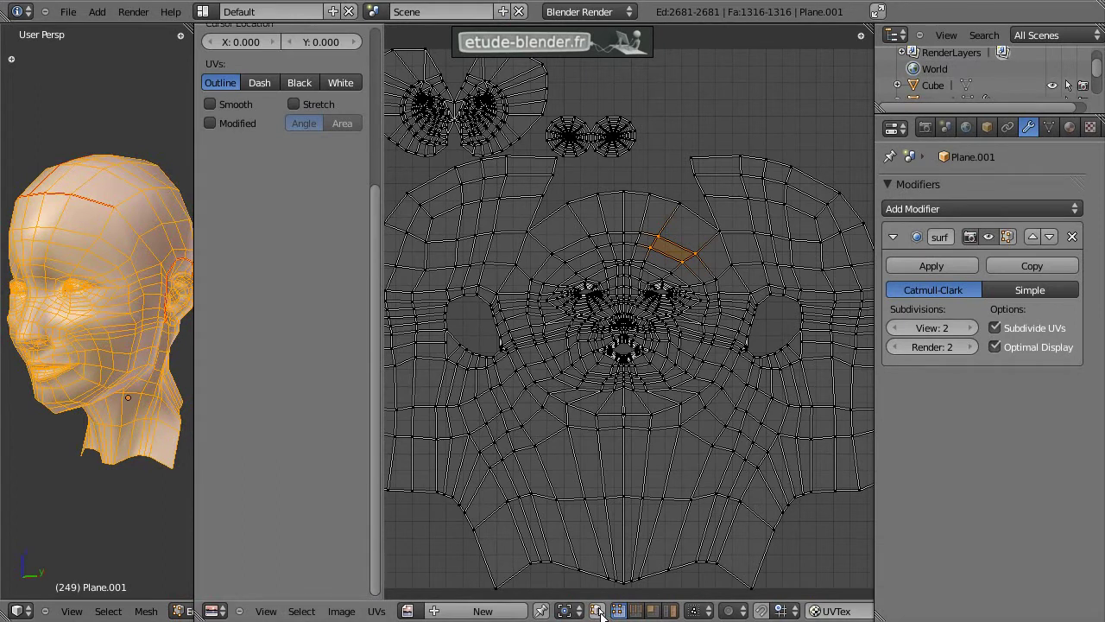
Turn on UV Sync Selection in vertex mode and pick the four corners of a forehead quad
{"action": "left_click", "coordinate": [599, 610]}
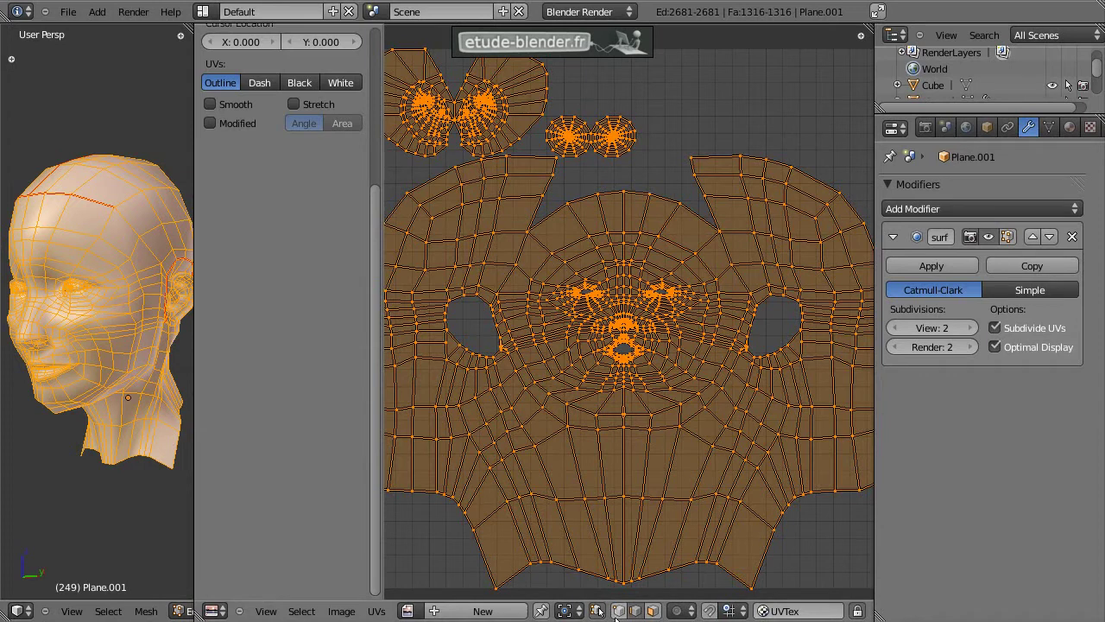
{"action": "left_click", "coordinate": [618, 610]}
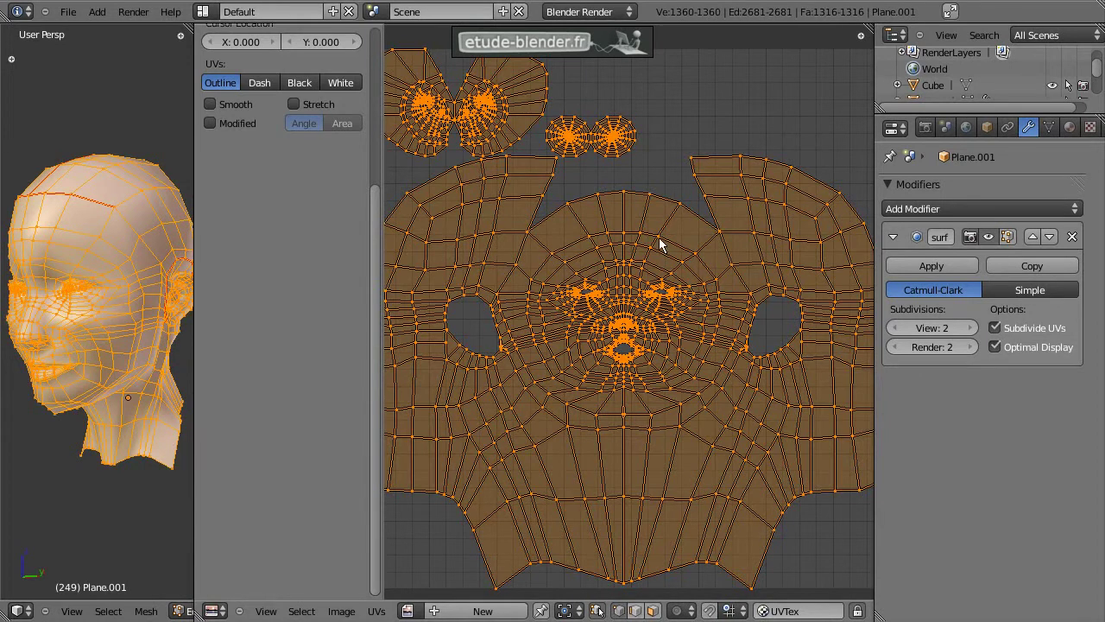
{"action": "left_click", "coordinate": [660, 242]}
{"action": "left_click", "coordinate": [693, 256], "text": "shift"}
{"action": "left_click", "coordinate": [685, 268], "text": "shift"}
{"action": "left_click", "coordinate": [652, 250], "text": "shift"}
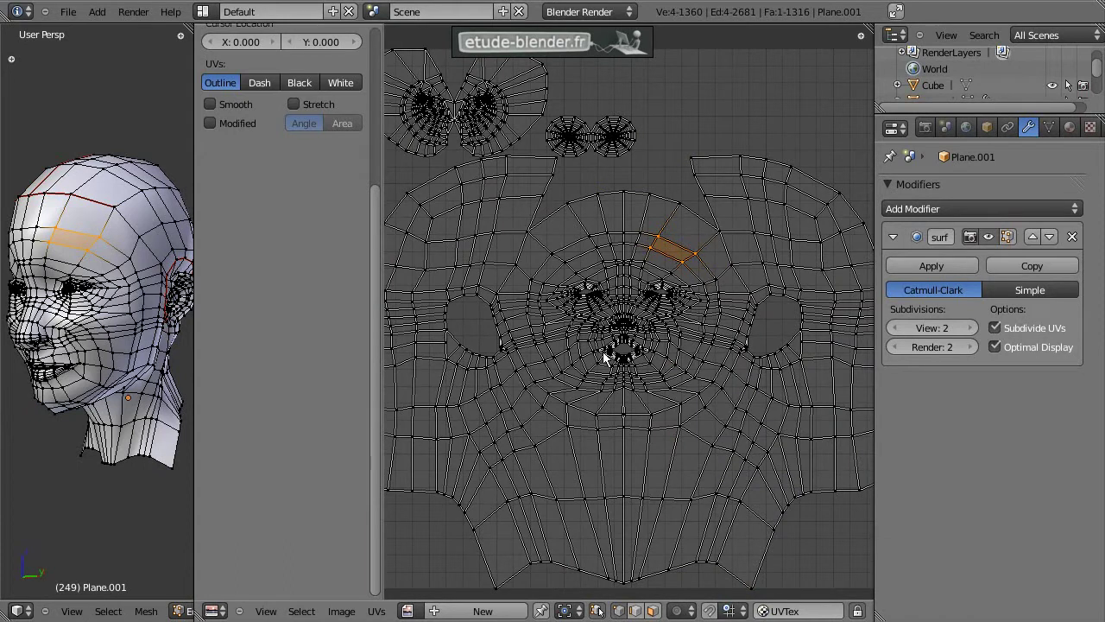
Select three temple vertices forming a face on the 3D head, then turn it front-on
{"action": "mouse_move", "coordinate": [95, 302]}
{"action": "middle_mouse_down"}
{"action": "mouse_move", "coordinate": [47, 263]}
{"action": "mouse_move", "coordinate": [116, 242]}
{"action": "middle_mouse_up"}
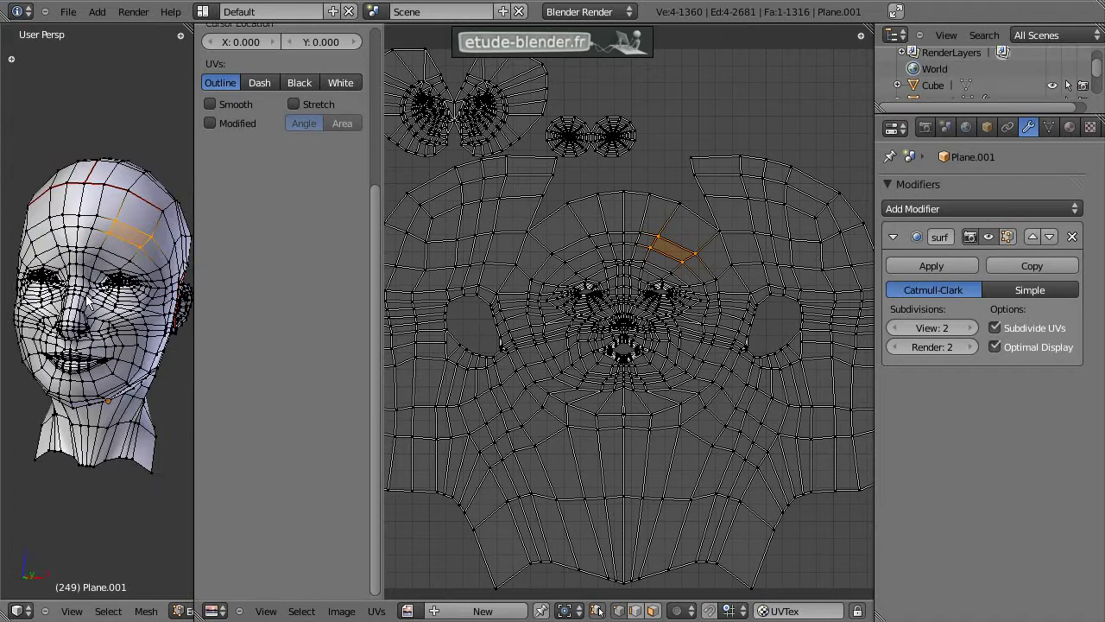
{"action": "right_click", "coordinate": [118, 246]}
{"action": "right_click", "coordinate": [111, 275], "text": "shift"}
{"action": "right_click", "coordinate": [93, 270], "text": "shift"}
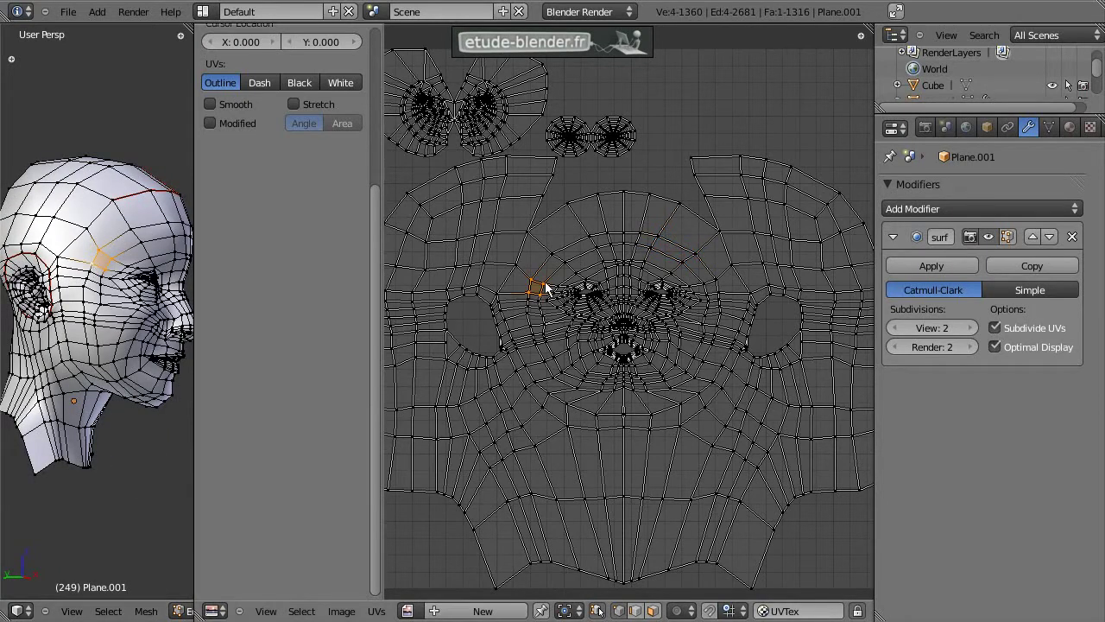
{"action": "scroll", "coordinate": [544, 290], "scroll_direction": "up", "scroll_amount": 2}
{"action": "scroll", "coordinate": [570, 289], "scroll_direction": "up", "scroll_amount": 1}
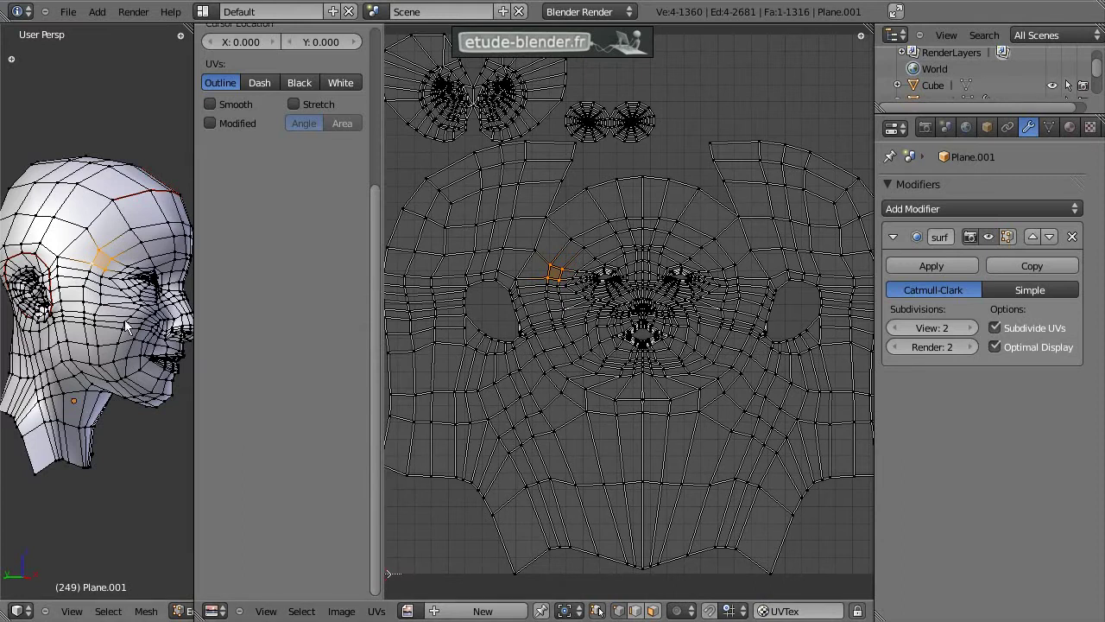
{"action": "middle_click_drag", "start_coordinate": [148, 309], "coordinate": [51, 306]}
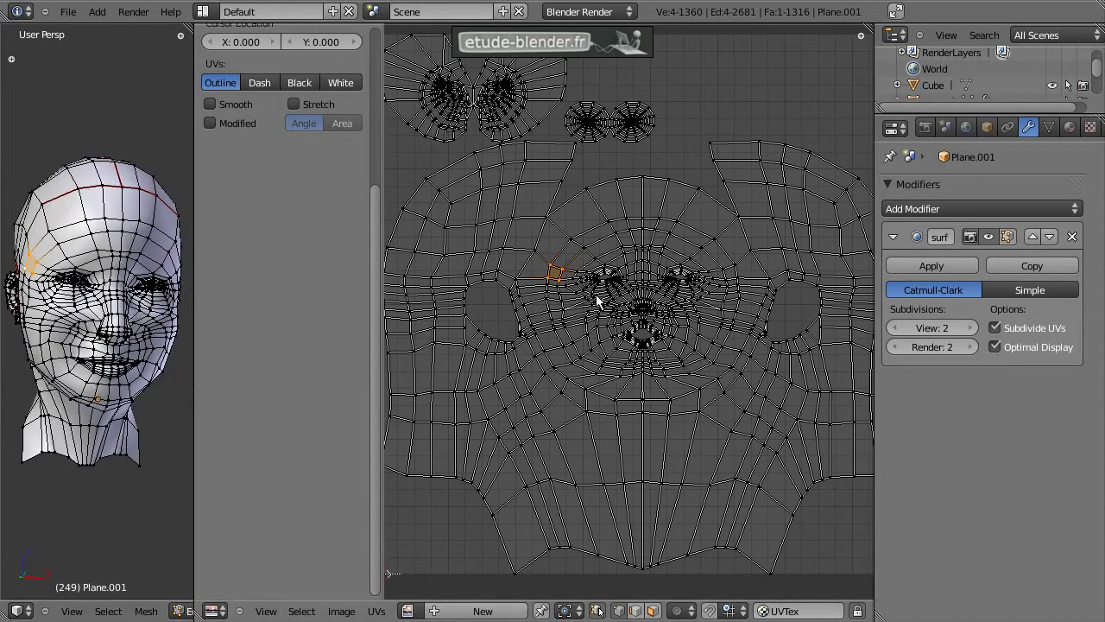
Change the sticky selection mode, view the Ctrl+Tab select modes, and turn sync selection off
{"action": "left_click", "coordinate": [638, 613]}
{"action": "key", "text": "ctrl+Tab"}
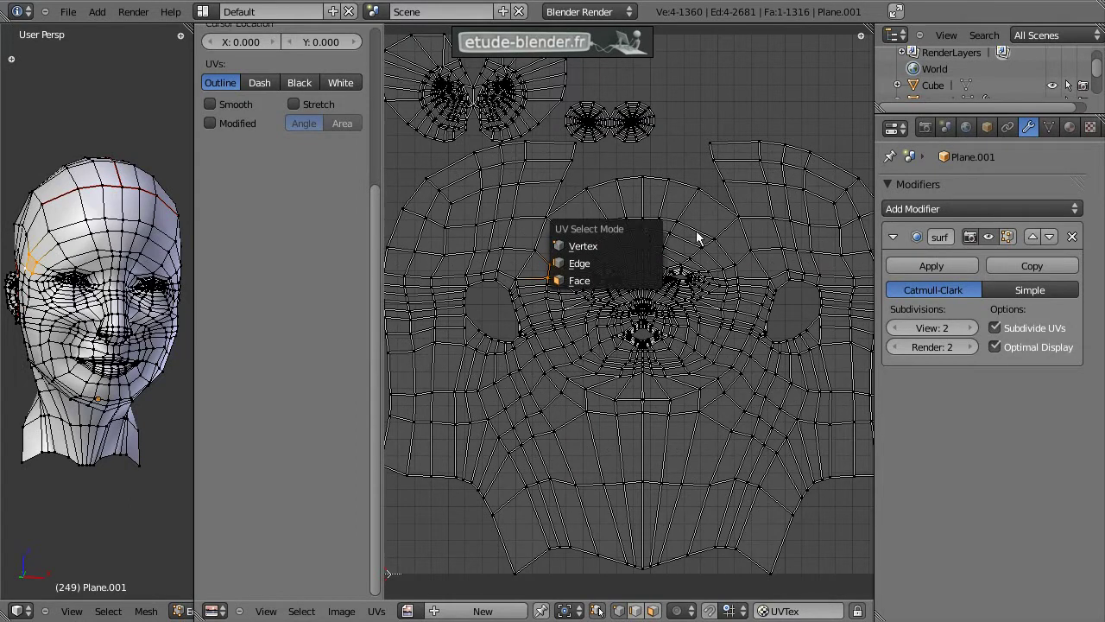
{"action": "left_click", "coordinate": [596, 613]}
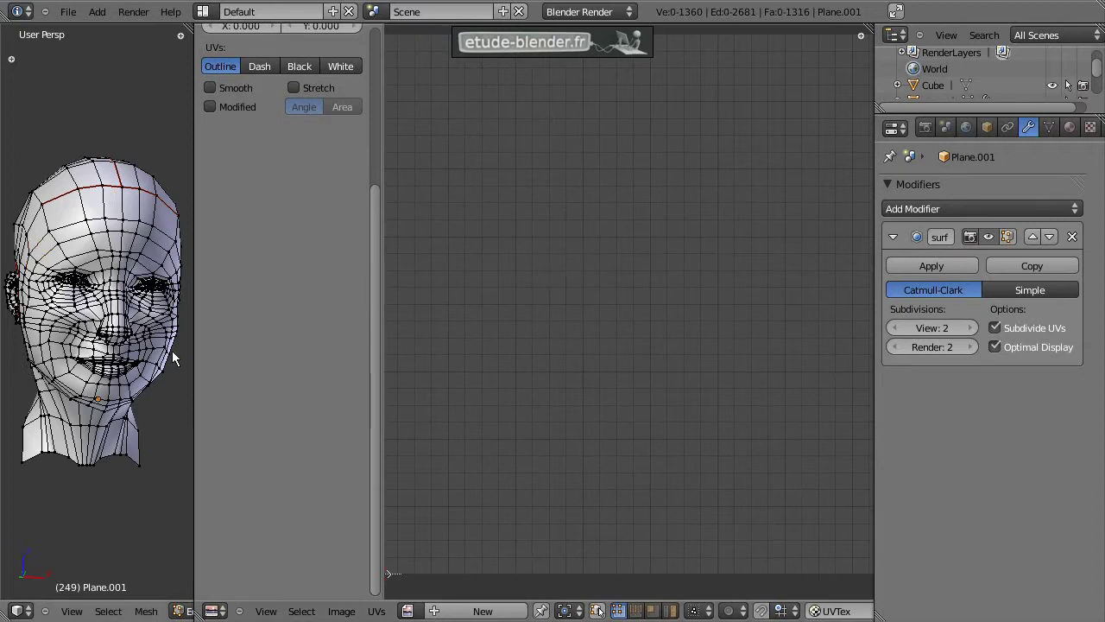
Select the whole head with A and view its face, side, ear and eye UV islands
{"action": "key", "text": "a"}
{"action": "scroll", "coordinate": [533, 449], "scroll_direction": "down", "scroll_amount": 2}
{"action": "scroll", "coordinate": [523, 446], "scroll_direction": "down", "scroll_amount": 2}
{"action": "scroll", "coordinate": [541, 451], "scroll_direction": "down", "scroll_amount": 1}
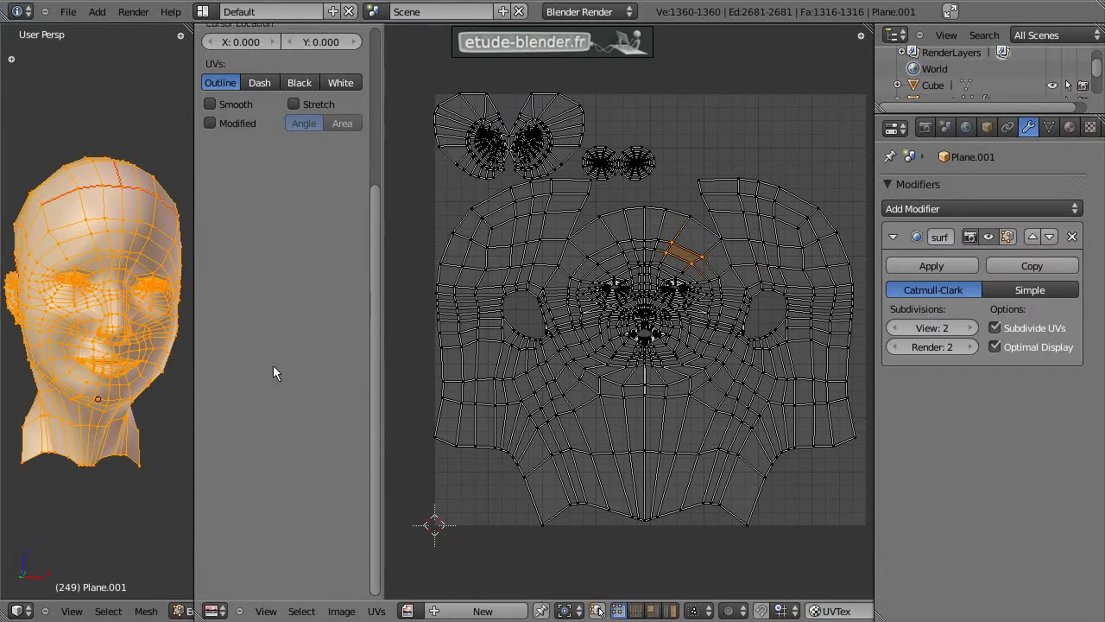
{"action": "mouse_move", "coordinate": [126, 281]}
{"action": "middle_mouse_down"}
{"action": "mouse_move", "coordinate": [93, 300]}
{"action": "mouse_move", "coordinate": [135, 284]}
{"action": "mouse_move", "coordinate": [102, 281]}
{"action": "mouse_move", "coordinate": [76, 315]}
{"action": "mouse_move", "coordinate": [91, 314]}
{"action": "middle_mouse_up"}
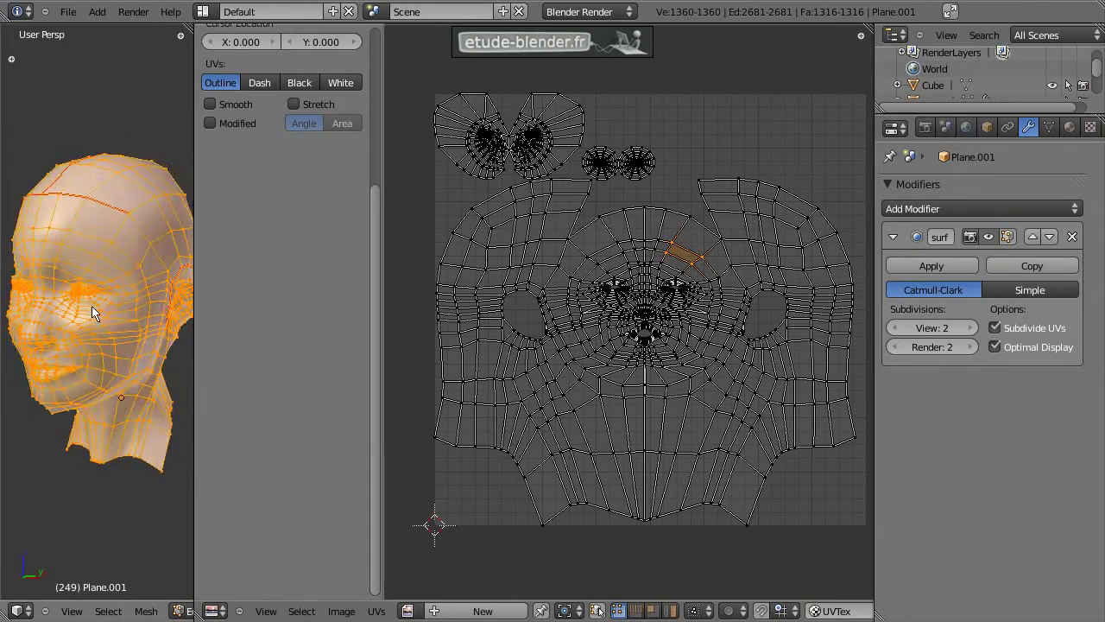
{"action": "scroll", "coordinate": [92, 302], "scroll_direction": "up", "scroll_amount": 3}
{"action": "scroll", "coordinate": [101, 239], "scroll_direction": "up", "scroll_amount": 2}
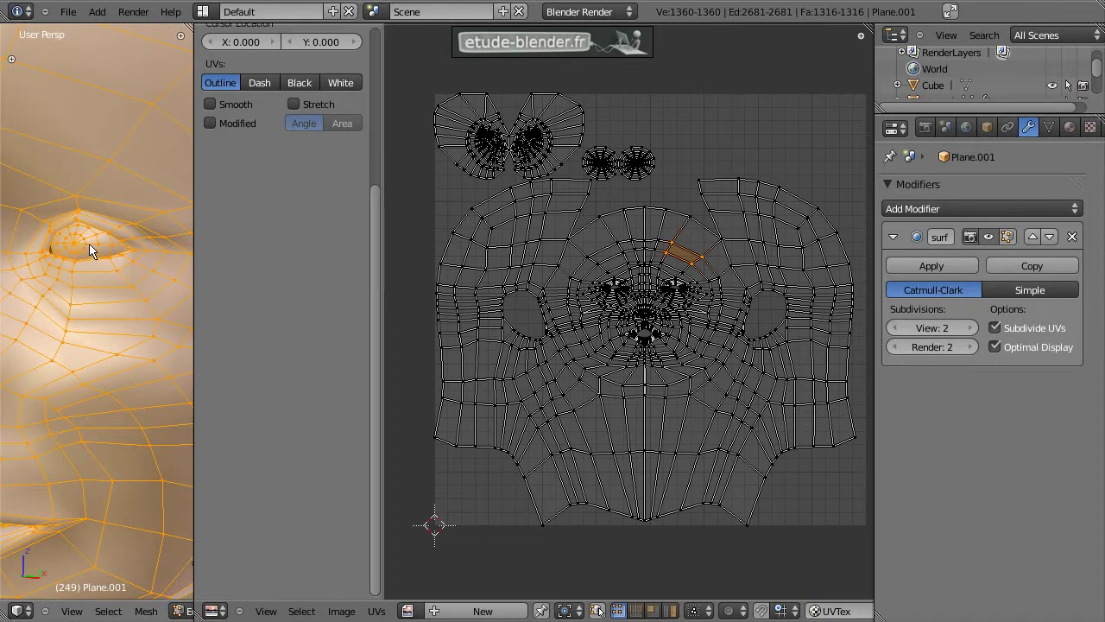
{"action": "mouse_move", "coordinate": [634, 253]}
{"action": "middle_mouse_down"}
{"action": "mouse_move", "coordinate": [615, 267]}
{"action": "mouse_move", "coordinate": [584, 257]}
{"action": "middle_mouse_up"}
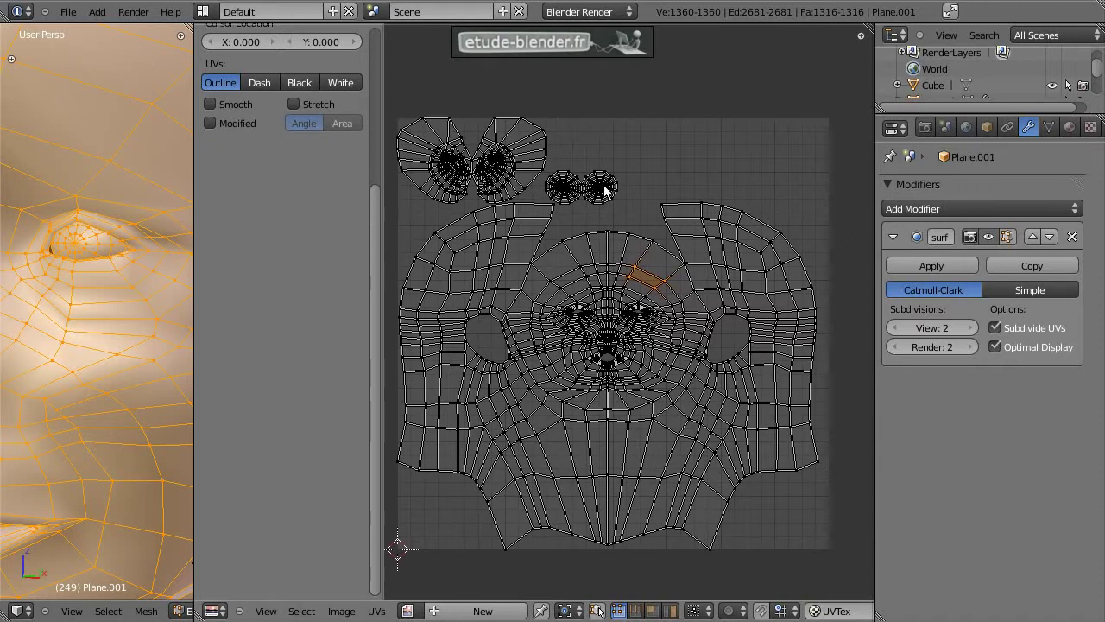
Pick the eye islands as linked pieces with L
{"action": "key", "text": "l"}
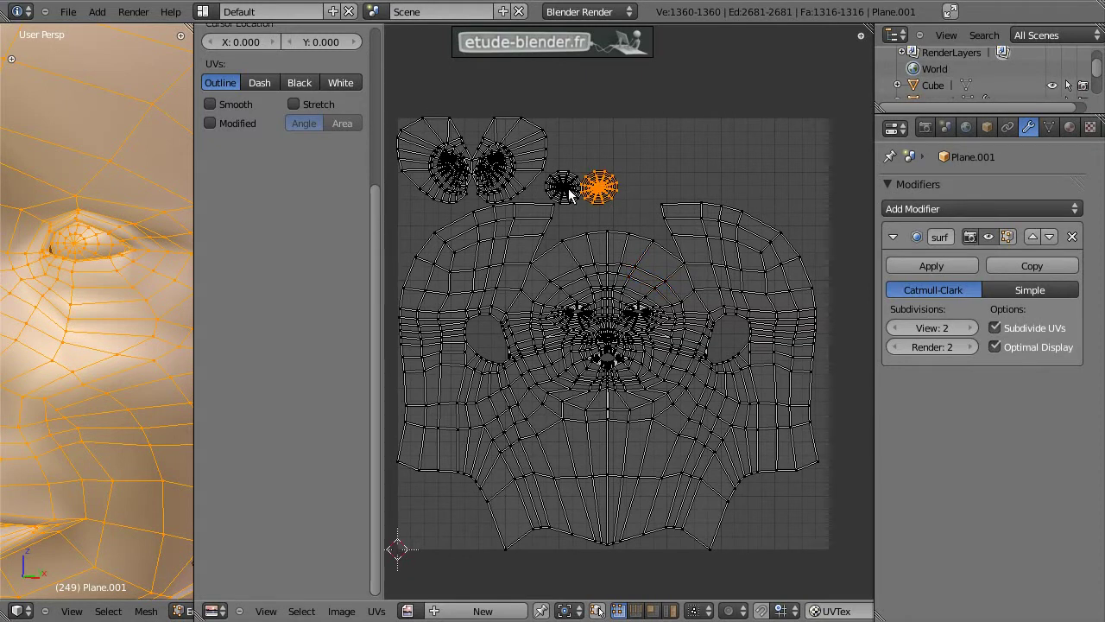
{"action": "key", "text": "l"}
{"action": "key", "text": "l"}
{"action": "key", "text": "l"}
{"action": "key", "text": "l"}
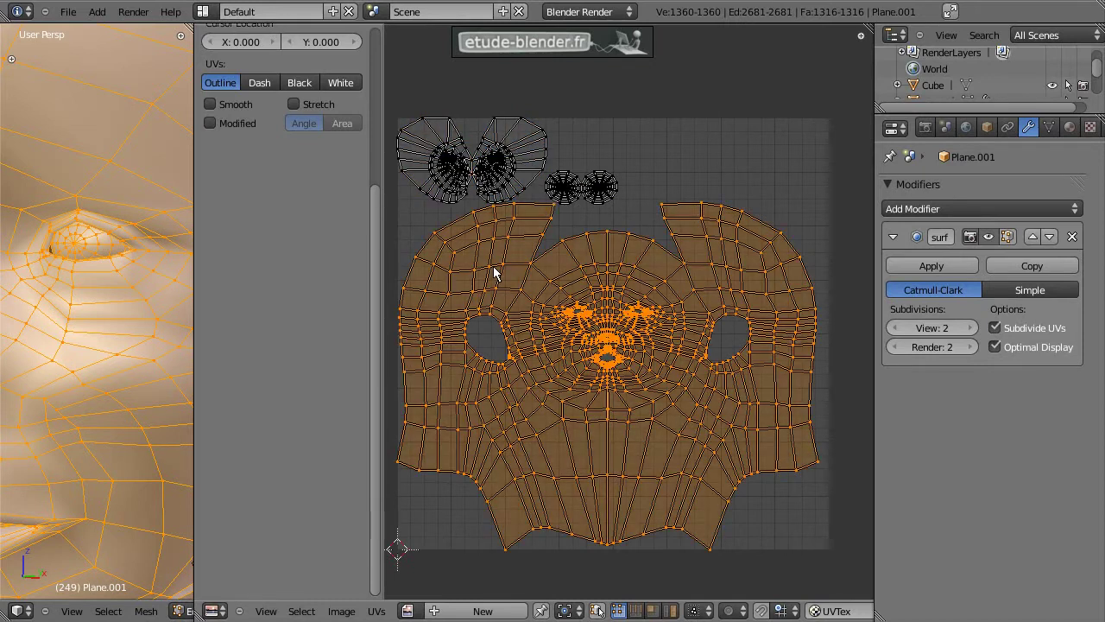
{"action": "scroll", "coordinate": [562, 247], "scroll_direction": "down", "scroll_amount": 1}
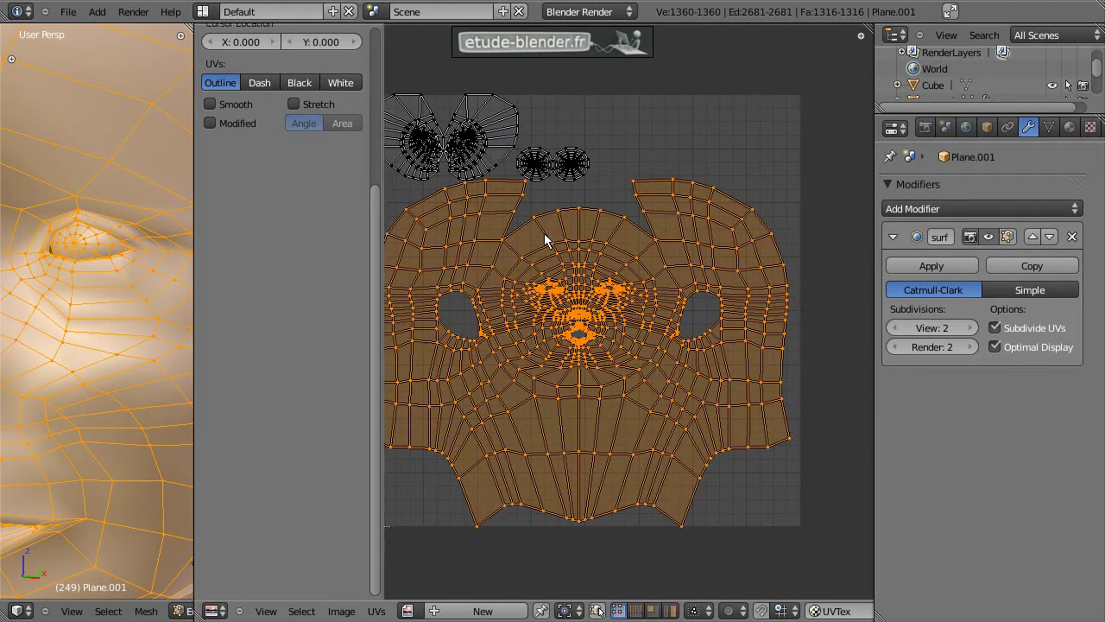
{"action": "scroll", "coordinate": [580, 239], "scroll_direction": "up", "scroll_amount": 1}
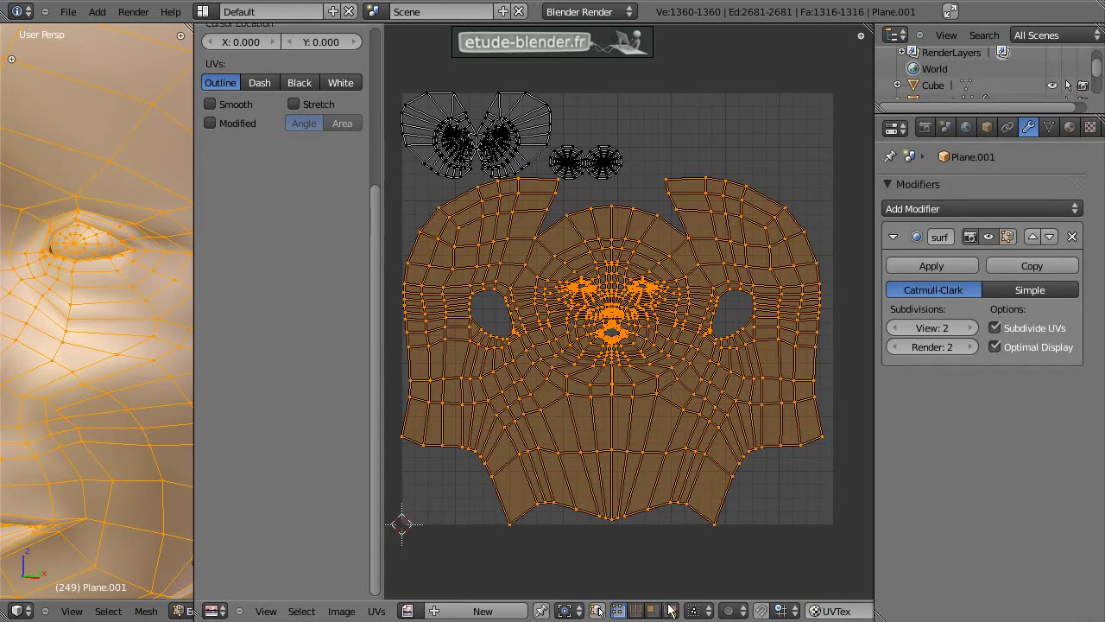
Select the left eye island in Island mode, return to Vertex mode, and maximize the UV editor
{"action": "left_click", "coordinate": [672, 612]}
{"action": "right_click", "coordinate": [569, 163]}
{"action": "right_click", "coordinate": [599, 163]}
{"action": "right_click", "coordinate": [499, 125]}
{"action": "right_click", "coordinate": [446, 104]}
{"action": "right_click", "coordinate": [575, 254]}
{"action": "right_click", "coordinate": [580, 171]}
{"action": "right_click", "coordinate": [511, 142]}
{"action": "right_click", "coordinate": [464, 148]}
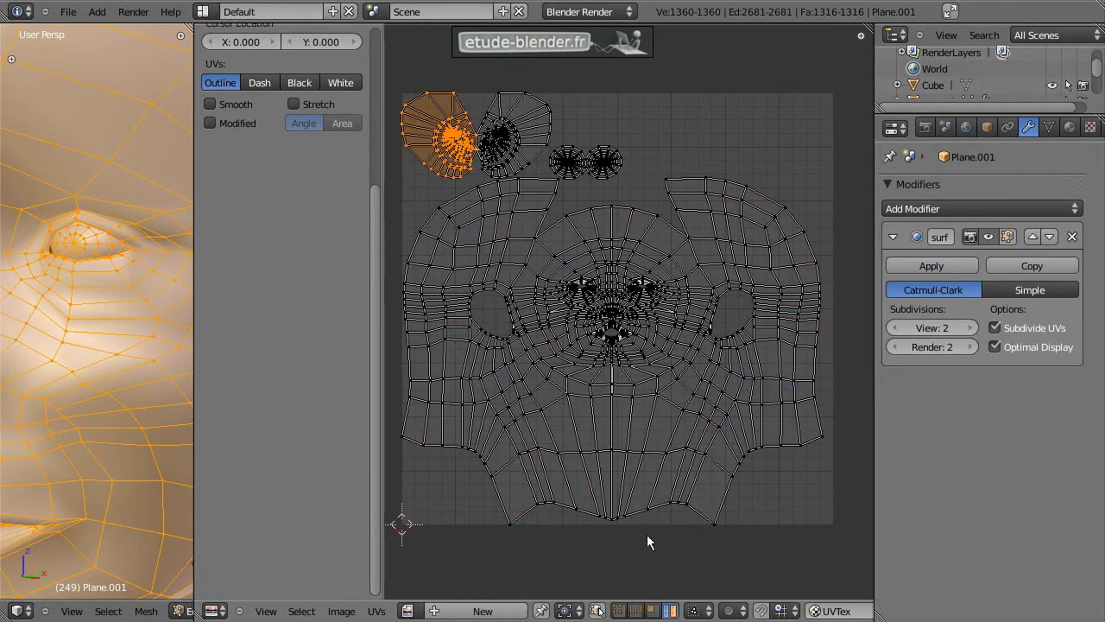
{"action": "left_click", "coordinate": [619, 610]}
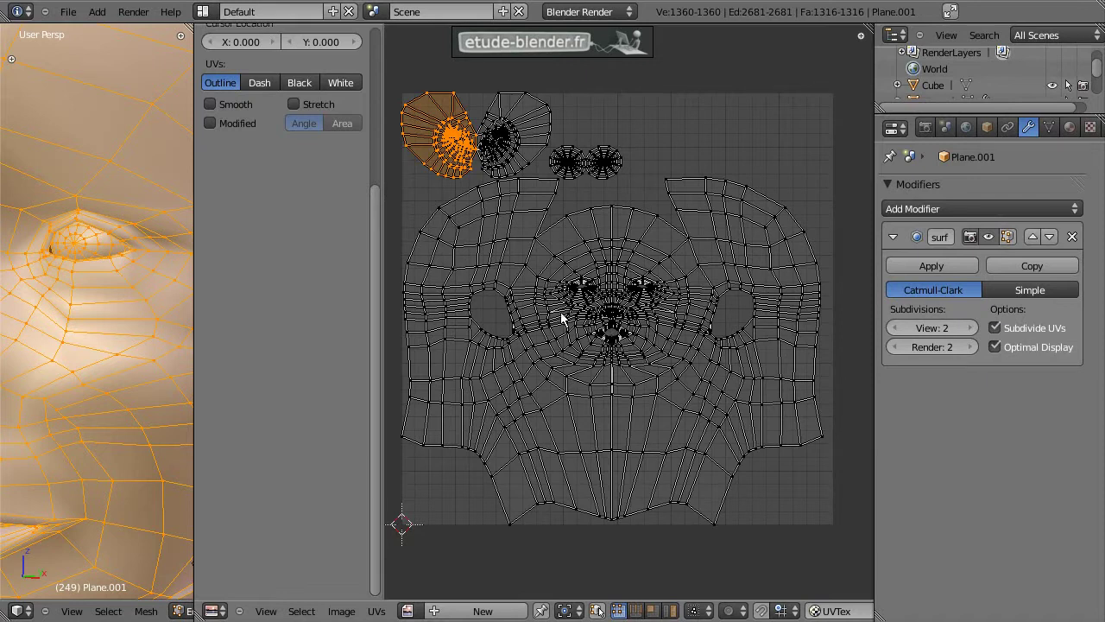
{"action": "key", "text": "ctrl+Up"}
Show the N side panel and select all UVs
{"action": "scroll", "coordinate": [600, 339], "scroll_direction": "up", "scroll_amount": 1}
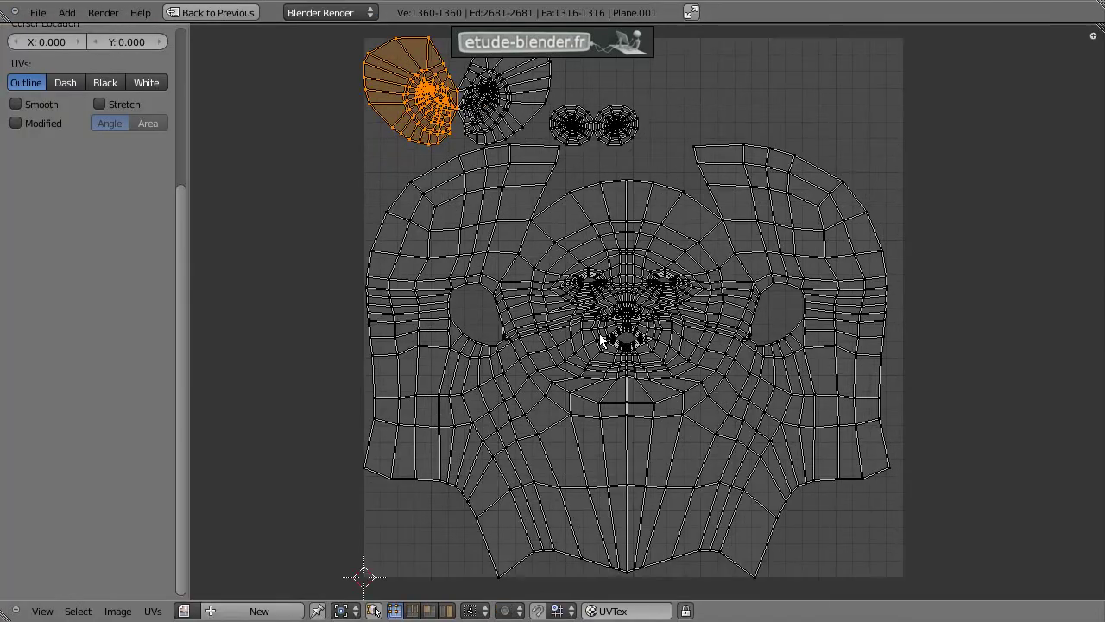
{"action": "scroll", "coordinate": [601, 340], "scroll_direction": "up", "scroll_amount": 1}
{"action": "key", "text": "n"}
{"action": "key", "text": "n"}
{"action": "scroll", "coordinate": [134, 242], "scroll_direction": "up", "scroll_amount": 3}
{"action": "scroll", "coordinate": [95, 294], "scroll_direction": "up", "scroll_amount": 2}
{"action": "scroll", "coordinate": [439, 298], "scroll_direction": "up", "scroll_amount": 1}
{"action": "key", "text": "a"}
{"action": "key", "text": "a"}
Cycle UV edge display through Dash, Black and White, ending on Outline with Smooth on
{"action": "left_click", "coordinate": [71, 299]}
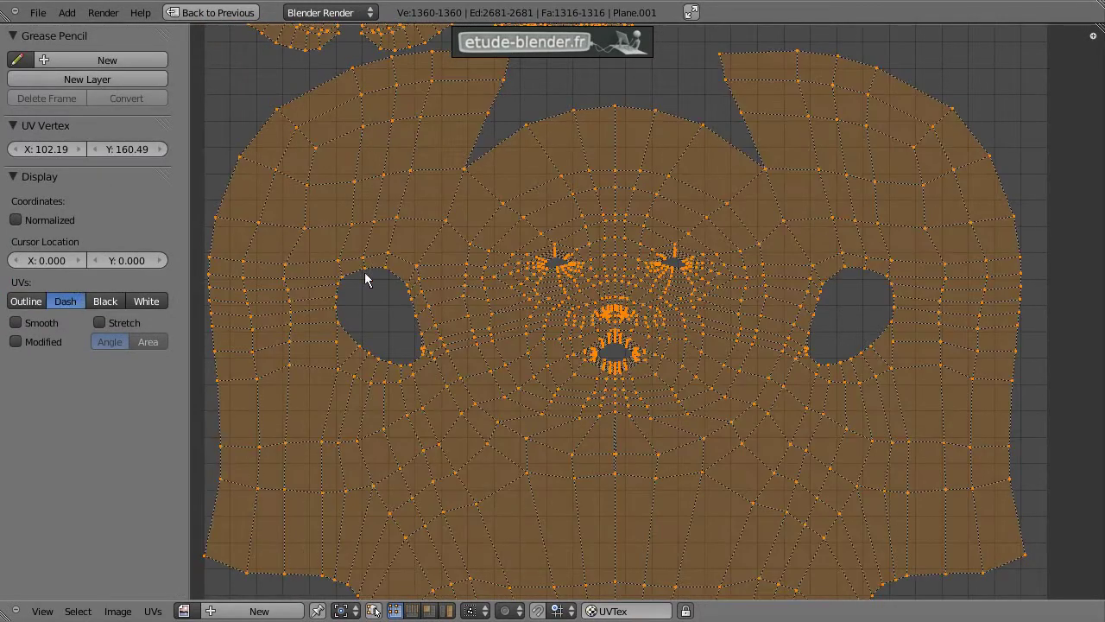
{"action": "scroll", "coordinate": [365, 276], "scroll_direction": "up", "scroll_amount": 1}
{"action": "left_click", "coordinate": [106, 301]}
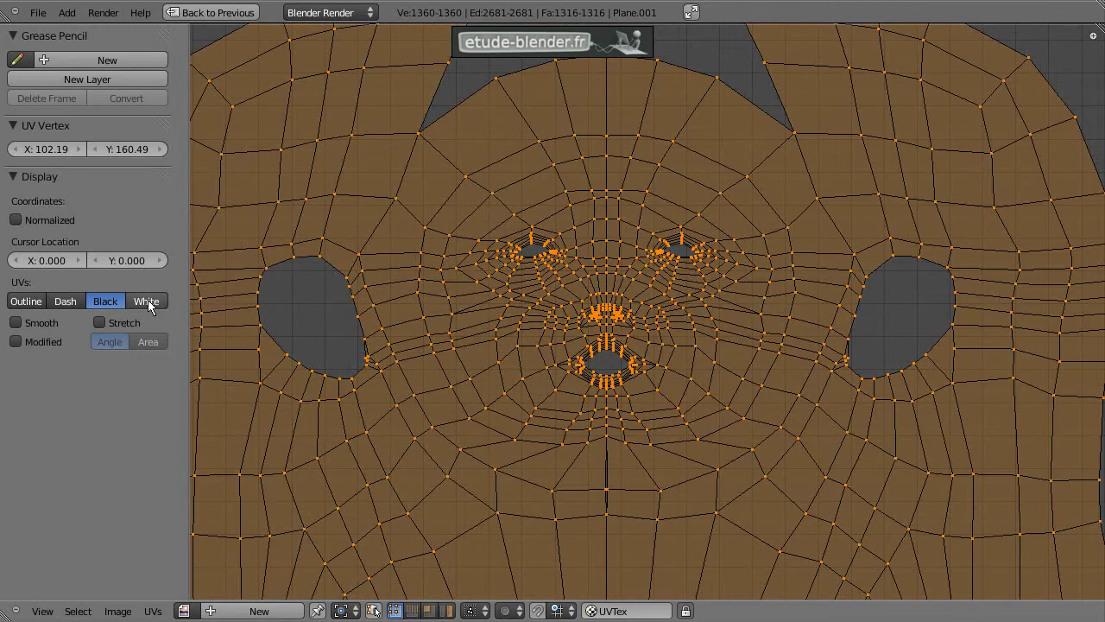
{"action": "left_click", "coordinate": [148, 299]}
{"action": "left_click", "coordinate": [26, 300]}
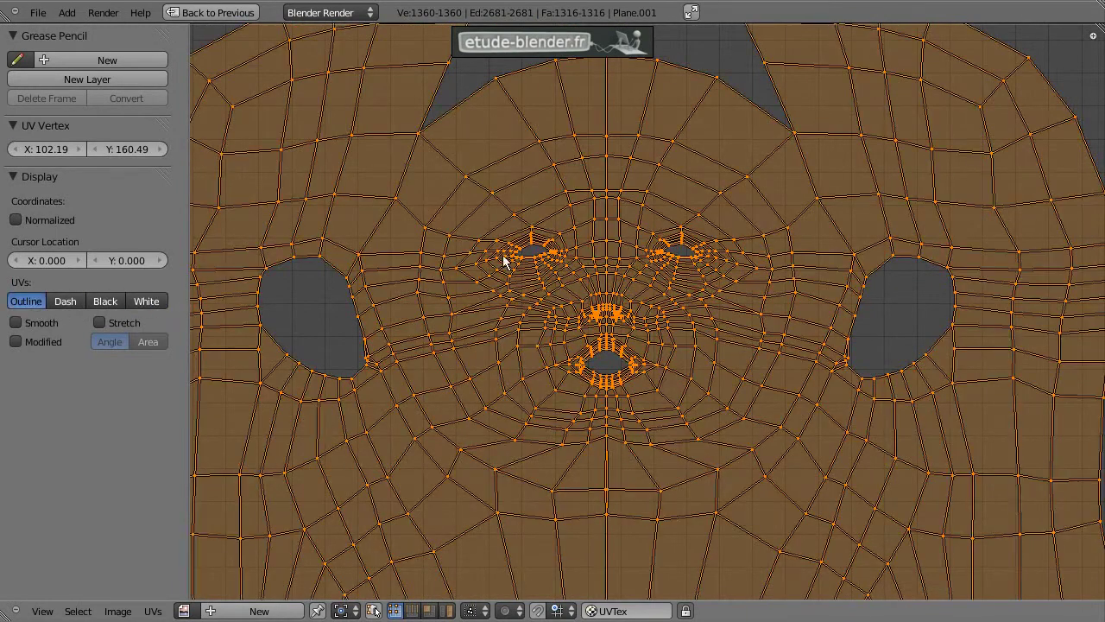
{"action": "left_click", "coordinate": [39, 325]}
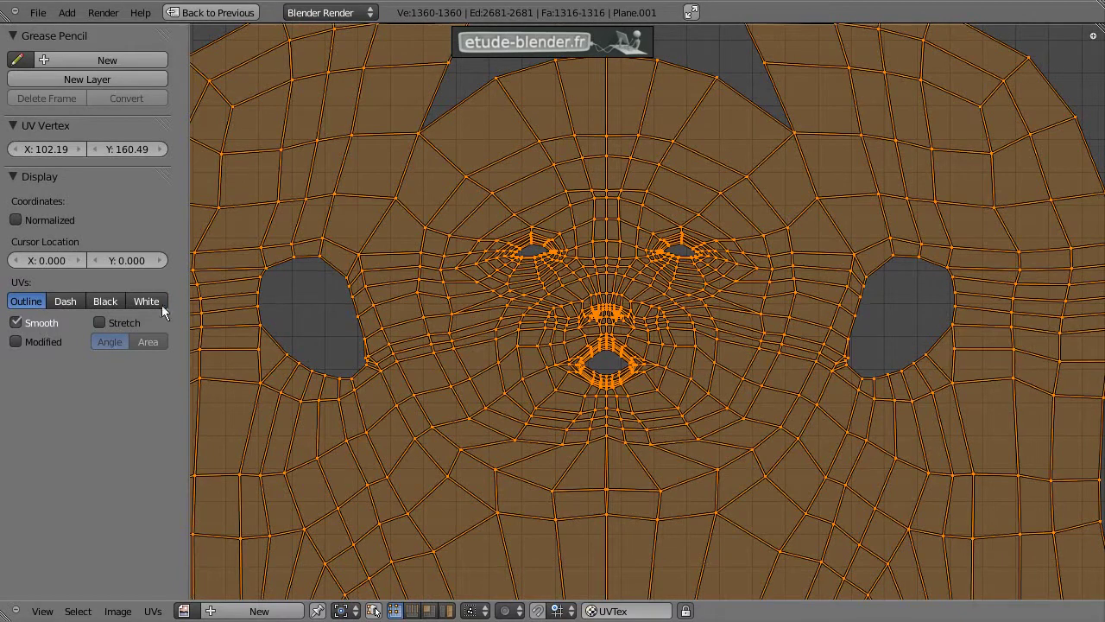
{"action": "scroll", "coordinate": [639, 260], "scroll_direction": "up", "scroll_amount": 2}
{"action": "middle_click_drag", "start_coordinate": [614, 259], "coordinate": [592, 315]}
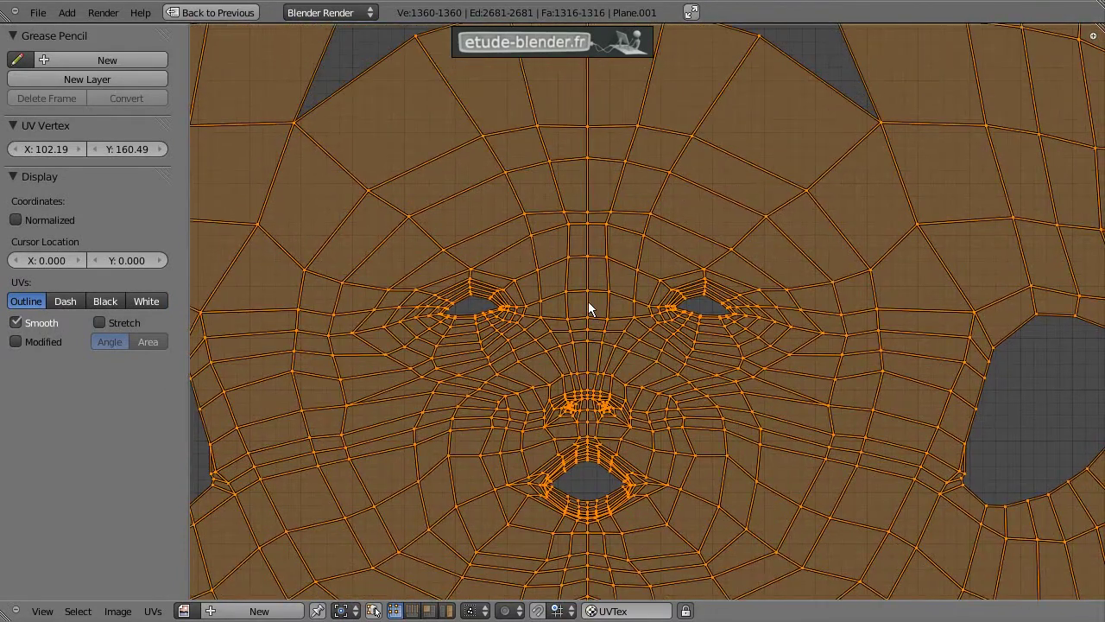
Turn on Stretch display set to Area and frame the whole UV layout
{"action": "left_click", "coordinate": [100, 322]}
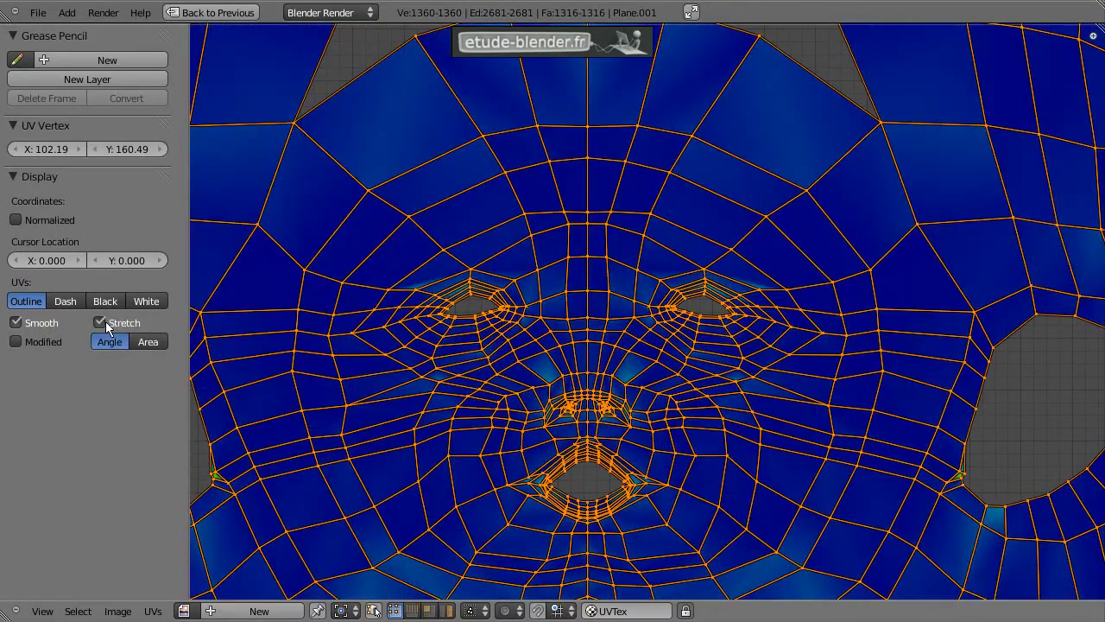
{"action": "scroll", "coordinate": [663, 298], "scroll_direction": "down", "scroll_amount": 5}
{"action": "middle_click_drag", "start_coordinate": [638, 337], "coordinate": [582, 318]}
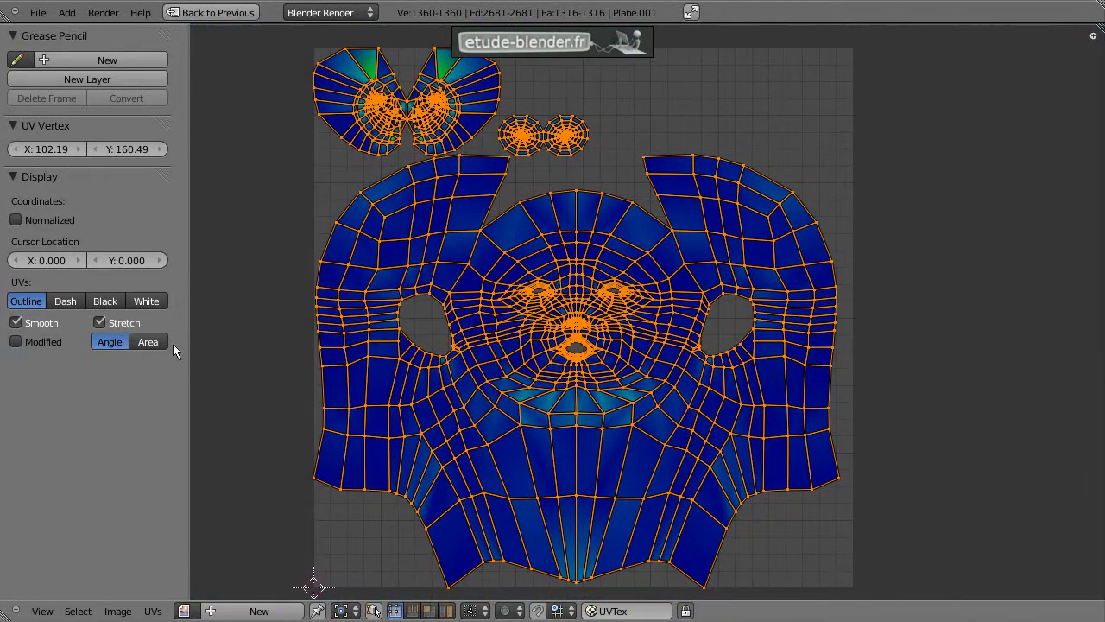
{"action": "left_click", "coordinate": [147, 341]}
{"action": "scroll", "coordinate": [482, 321], "scroll_direction": "up", "scroll_amount": 2}
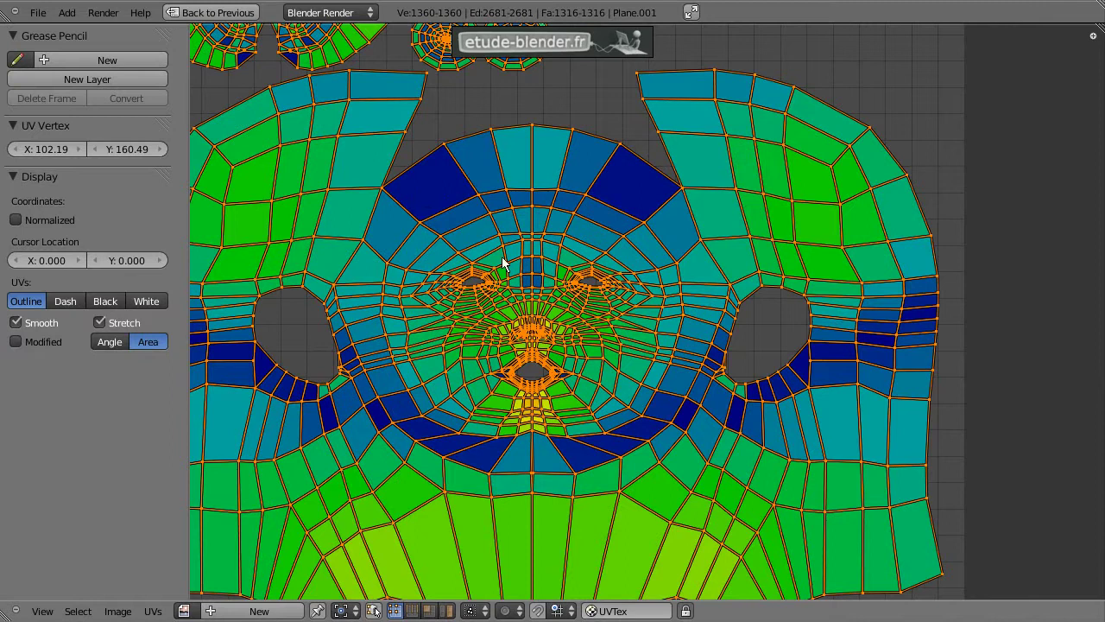
{"action": "scroll", "coordinate": [552, 250], "scroll_direction": "down", "scroll_amount": 1}
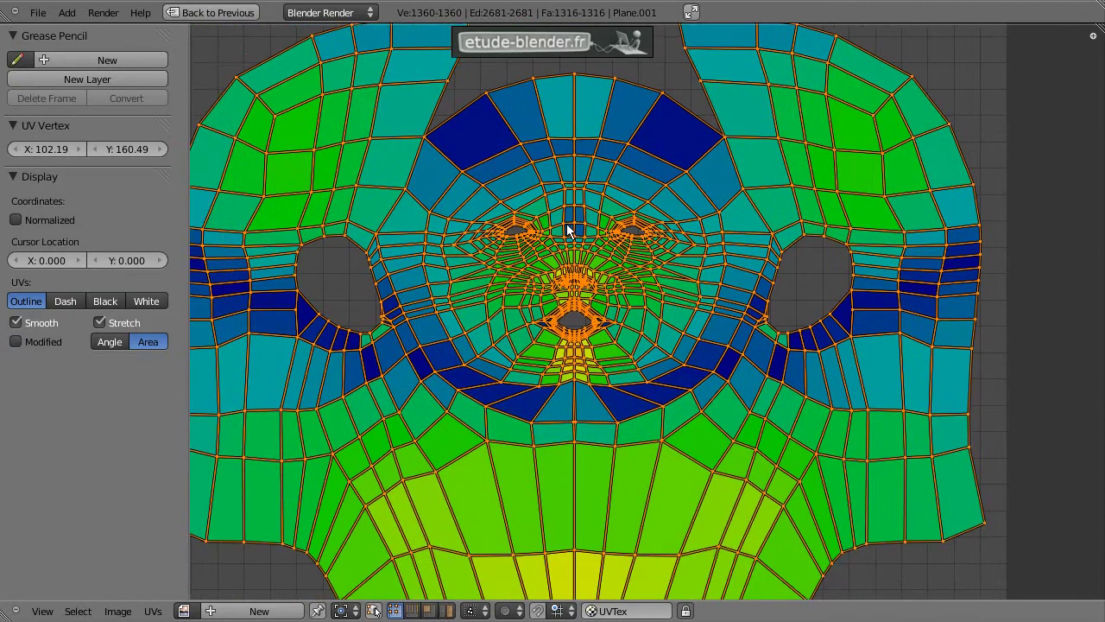
{"action": "middle_click_drag", "start_coordinate": [619, 294], "coordinate": [595, 275]}
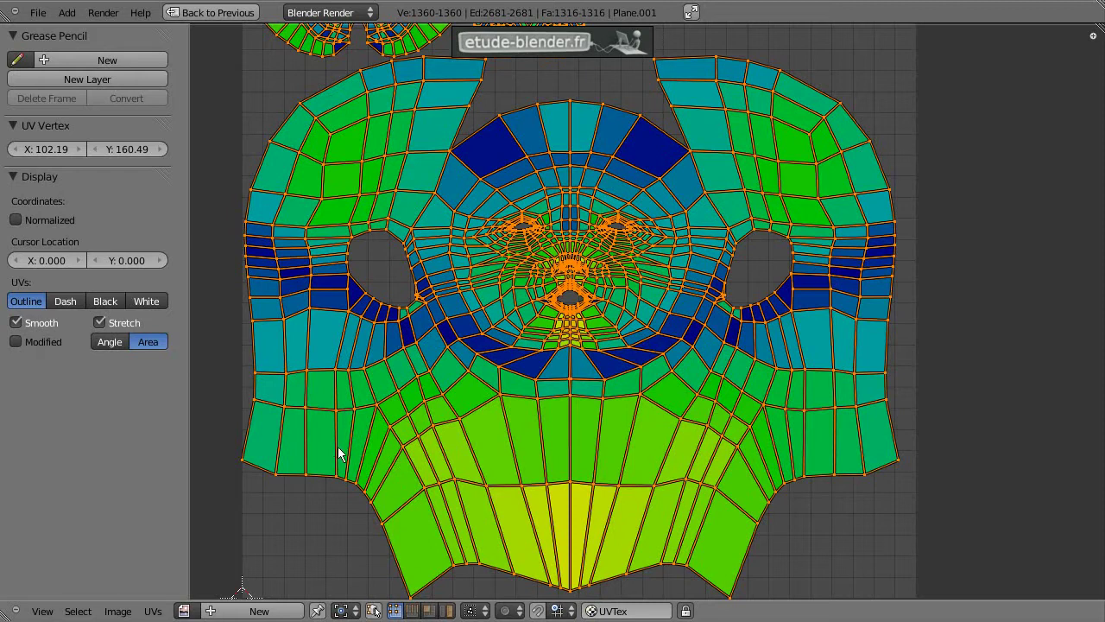
{"action": "middle_click_drag", "start_coordinate": [552, 263], "coordinate": [539, 295]}
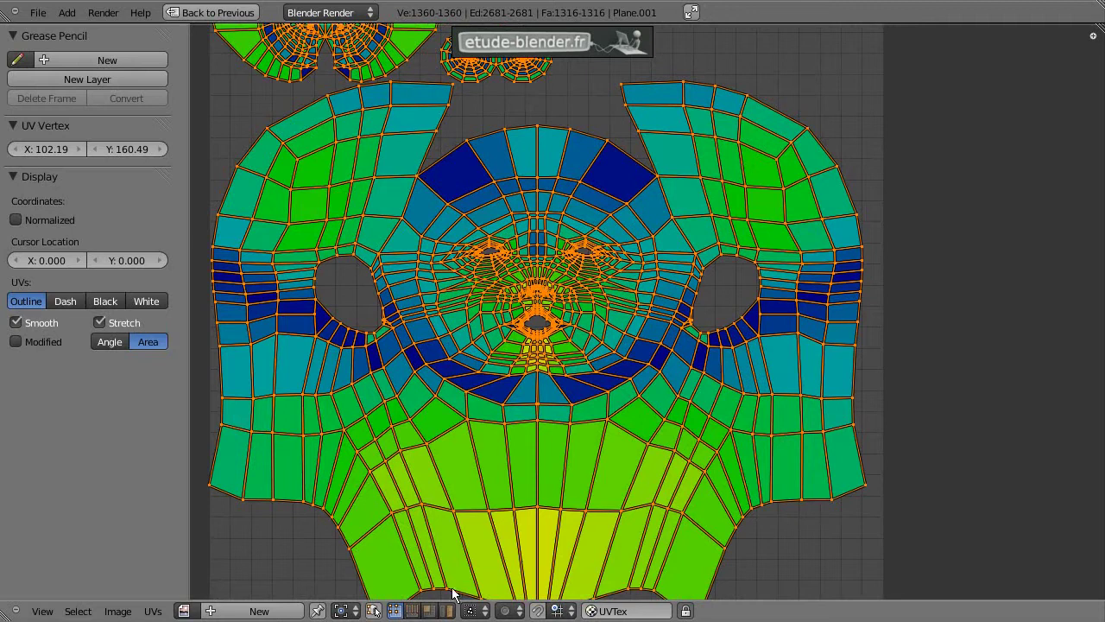
Enable proportional editing and trial-scale around a nose vertex with resized falloff, then cancel
{"action": "left_click", "coordinate": [509, 611]}
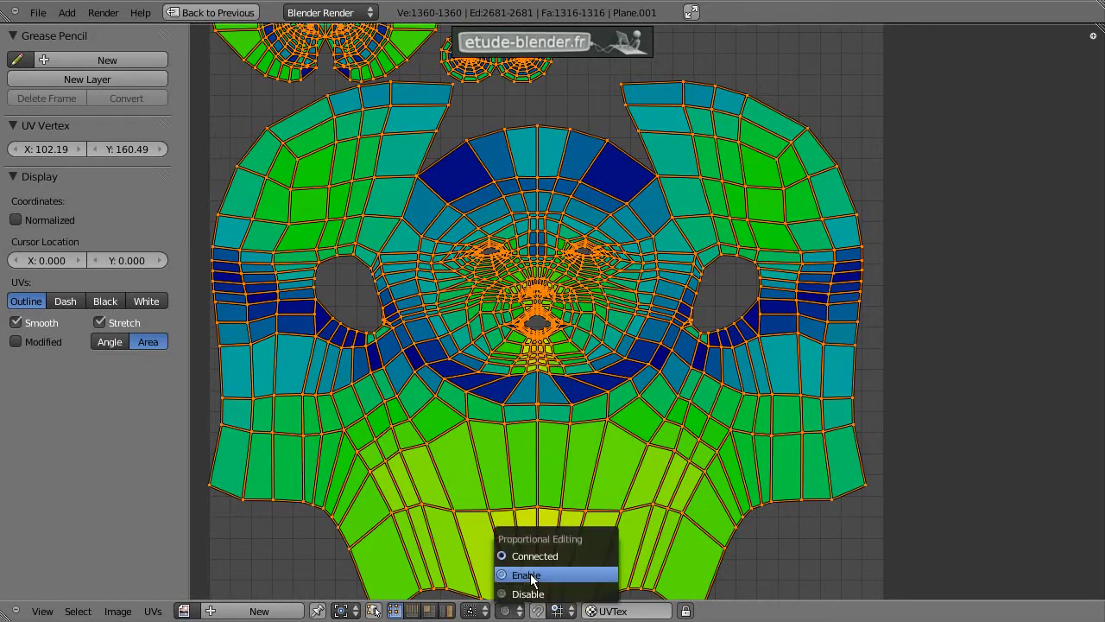
{"action": "left_click", "coordinate": [532, 575]}
{"action": "right_click", "coordinate": [537, 300]}
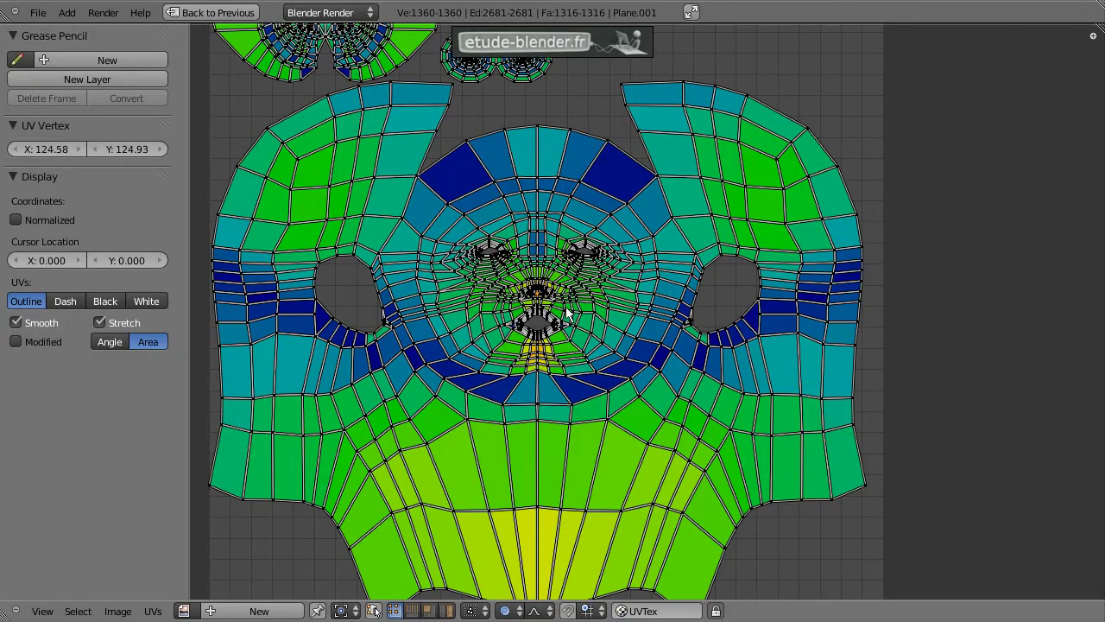
{"action": "key", "text": "s"}
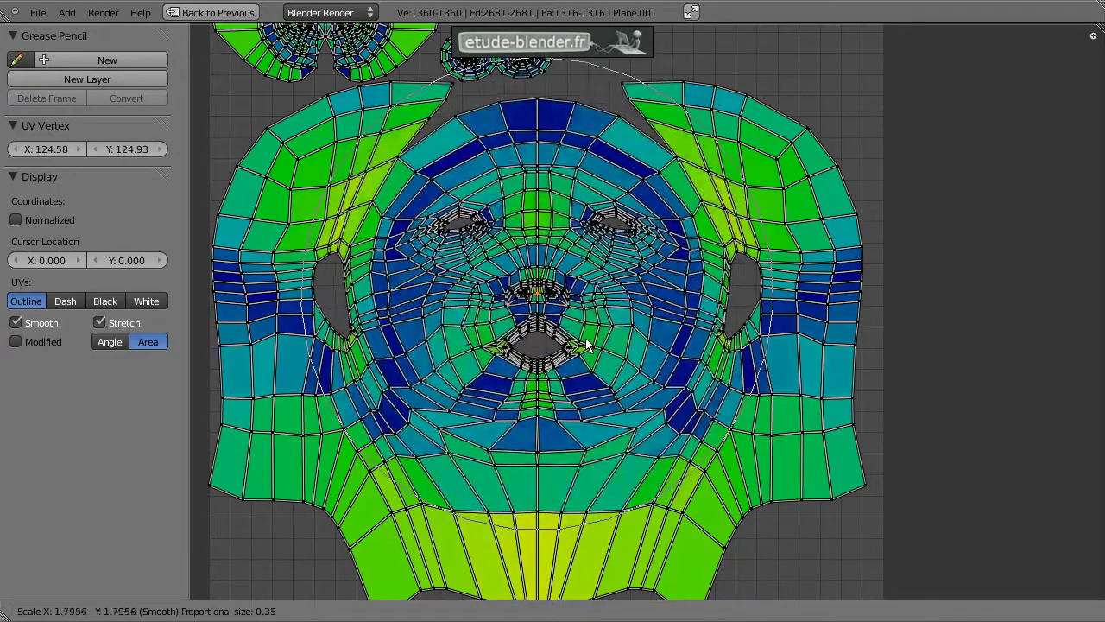
{"action": "scroll", "coordinate": [589, 339], "scroll_direction": "down", "scroll_amount": 2}
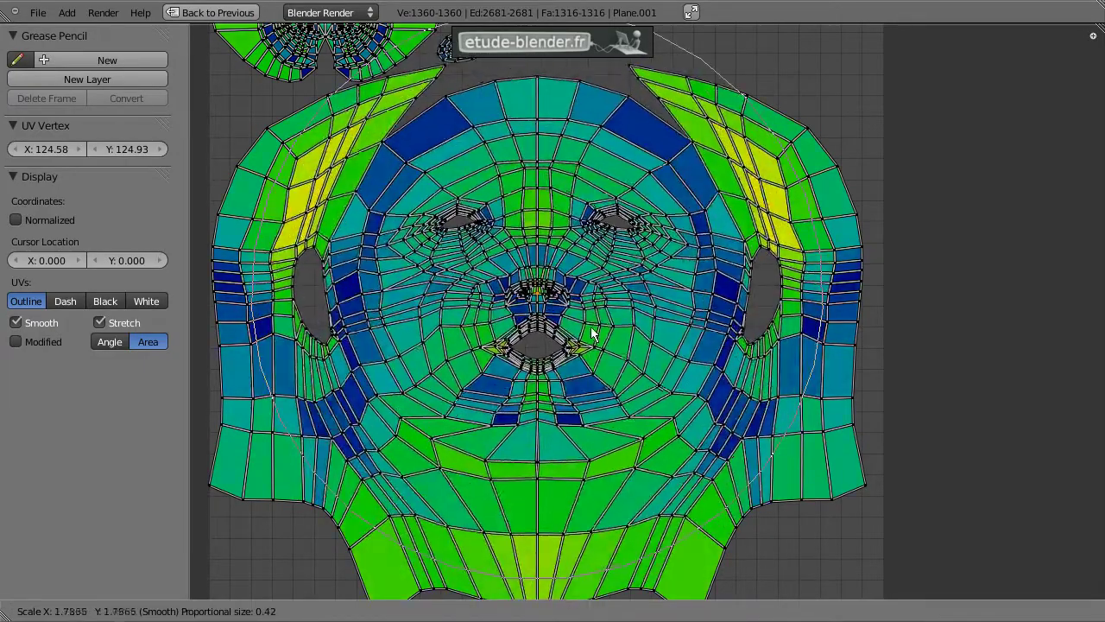
{"action": "key", "text": "Escape"}
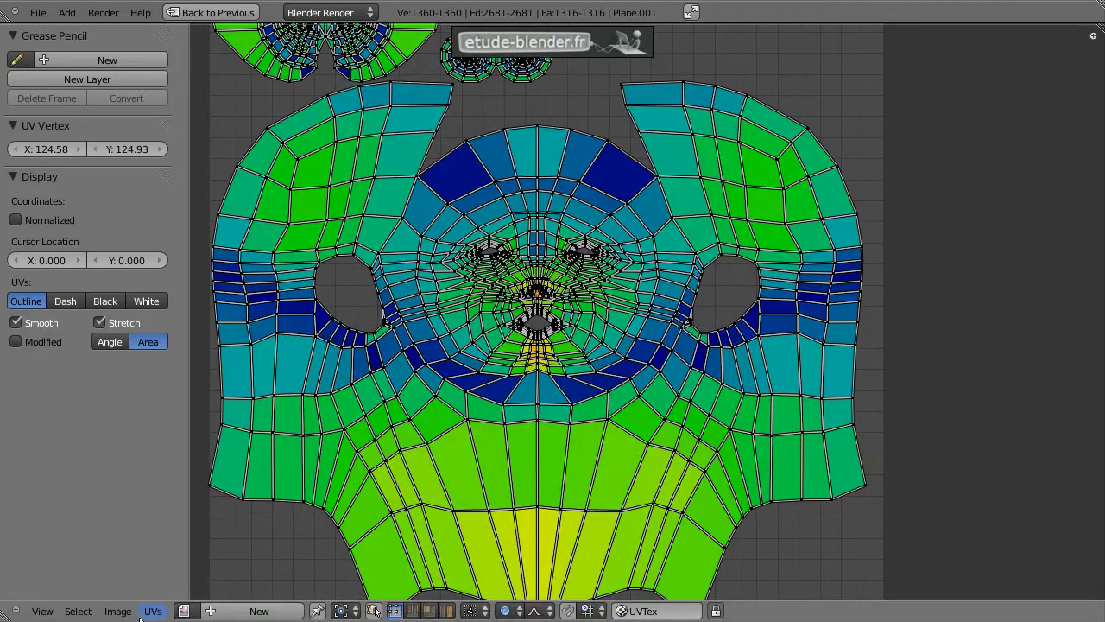
Clear existing UV pins and select the face island's bottom-left and bottom-right corners
{"action": "left_click", "coordinate": [143, 615]}
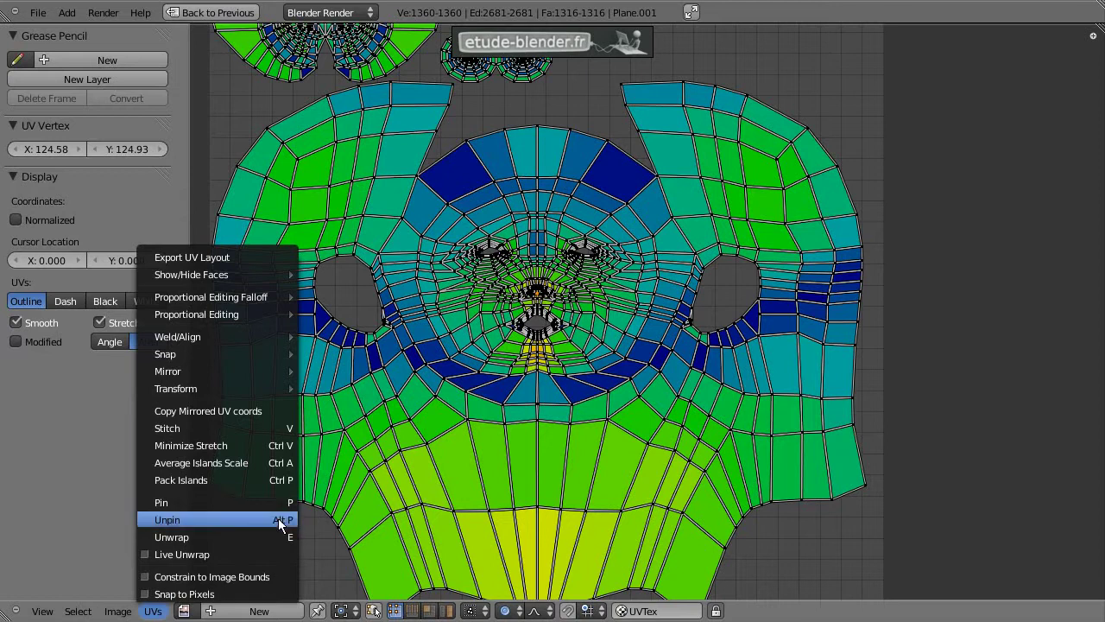
{"action": "left_click", "coordinate": [194, 520]}
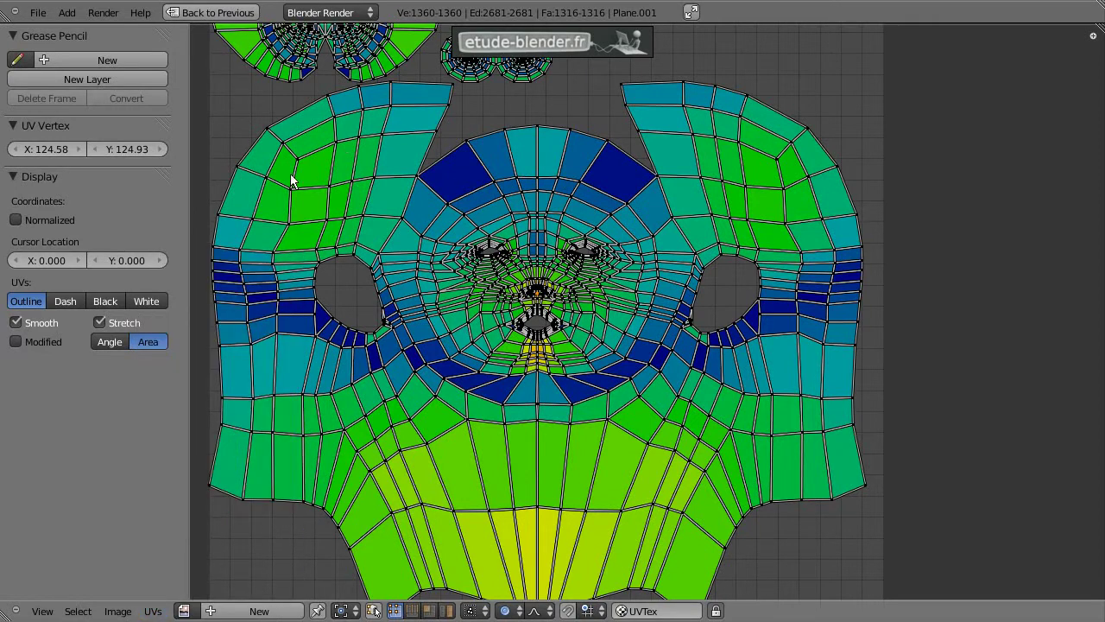
{"action": "left_click", "coordinate": [857, 476]}
{"action": "left_click", "coordinate": [211, 485], "text": "shift"}
Enable Live Unwrap, turn proportional editing off, and start moving a pinned corner
{"action": "left_click", "coordinate": [154, 612]}
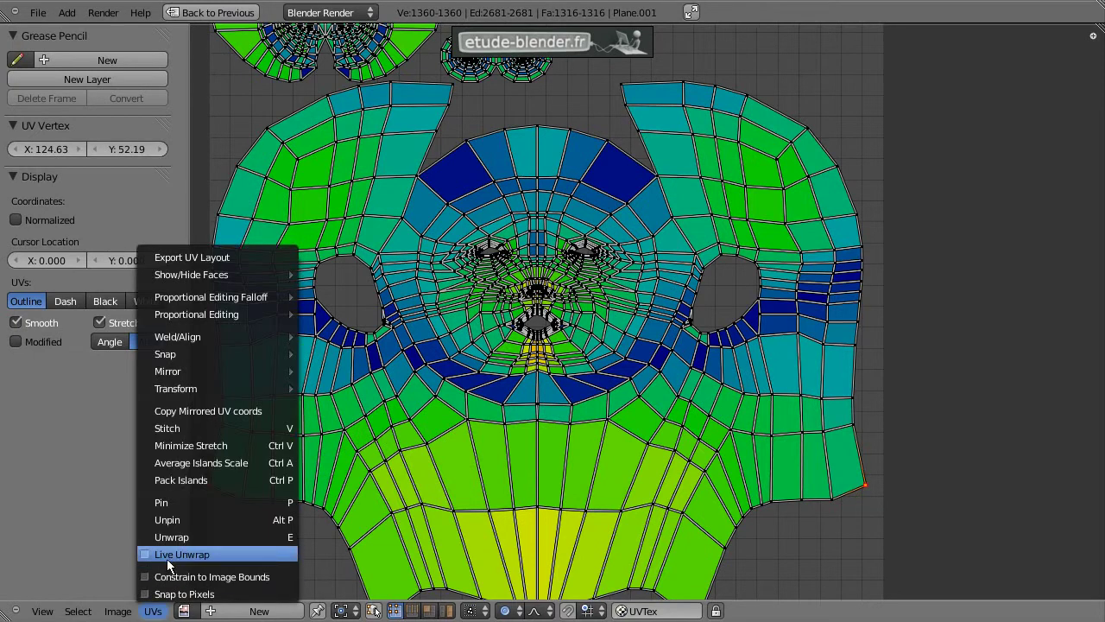
{"action": "left_click", "coordinate": [251, 555]}
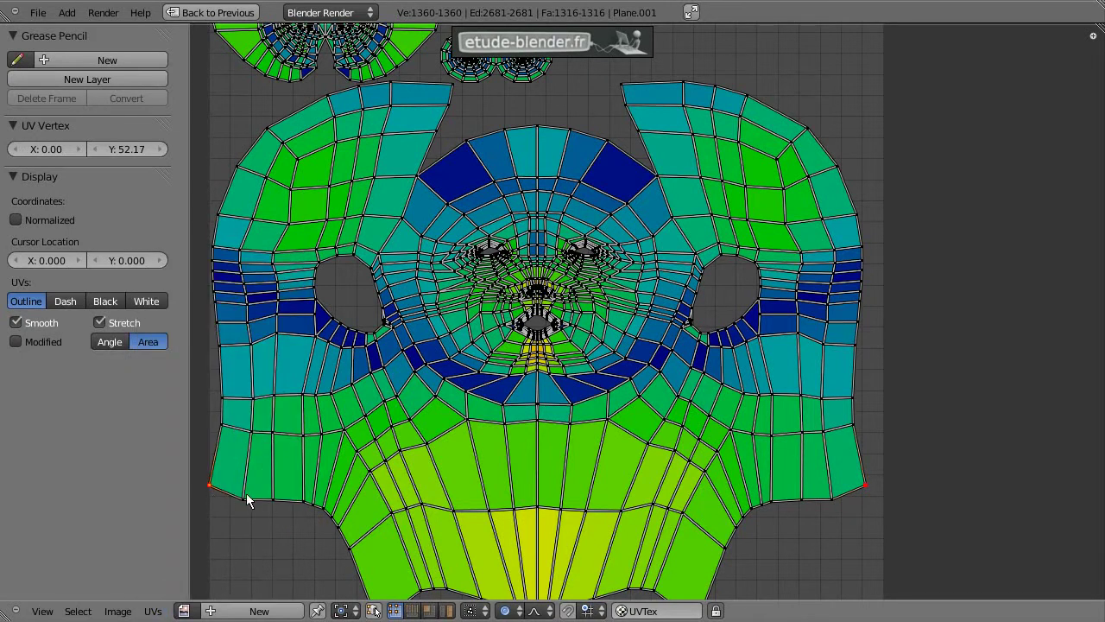
{"action": "key", "text": "g"}
{"action": "key", "text": "Escape"}
{"action": "key", "text": "o"}
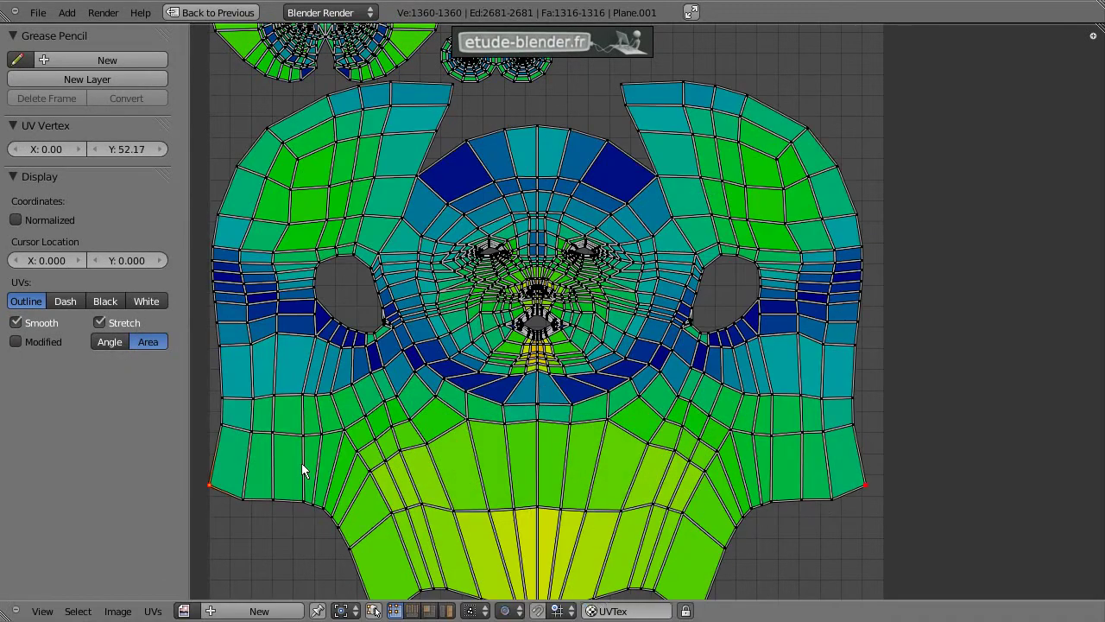
{"action": "key", "text": "g"}
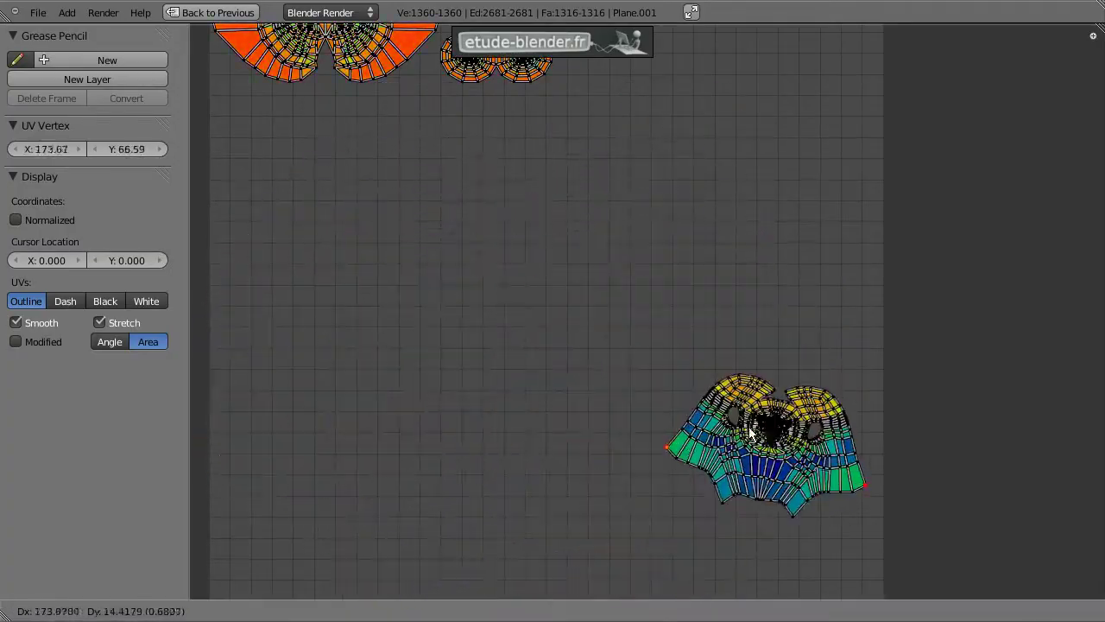
Cancel the move and select the top and bottom boundary vertices of the face island
{"action": "key", "text": "Escape"}
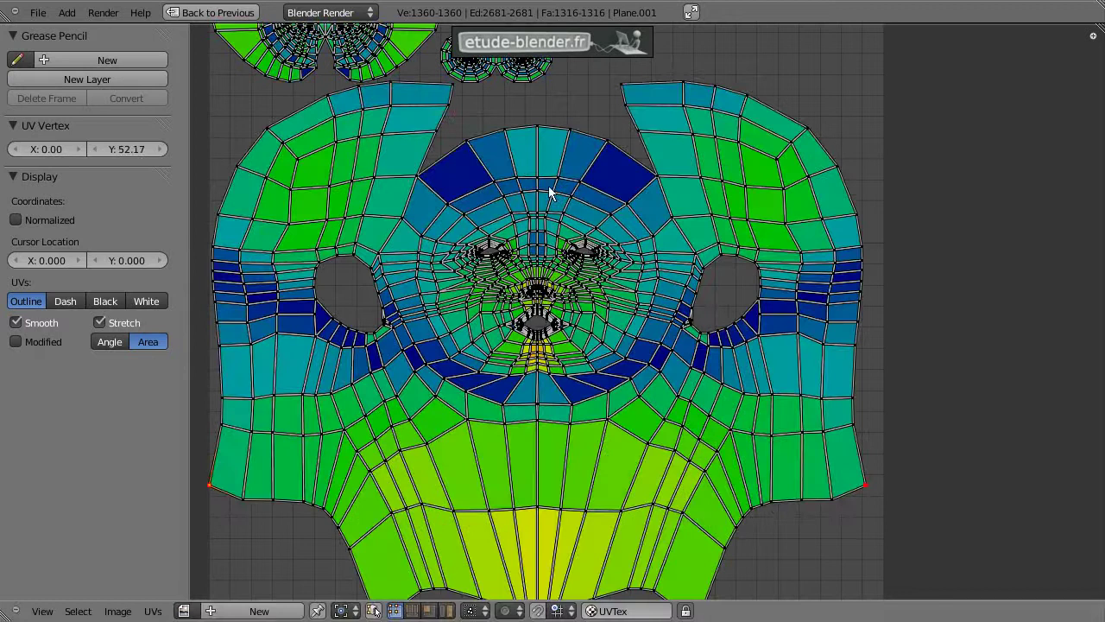
{"action": "right_click", "coordinate": [623, 89]}
{"action": "middle_click_drag", "start_coordinate": [529, 390], "coordinate": [549, 357]}
{"action": "scroll", "coordinate": [498, 393], "scroll_direction": "down", "scroll_amount": 1}
{"action": "right_click", "coordinate": [458, 519], "text": "shift"}
{"action": "right_click", "coordinate": [706, 516], "text": "shift"}
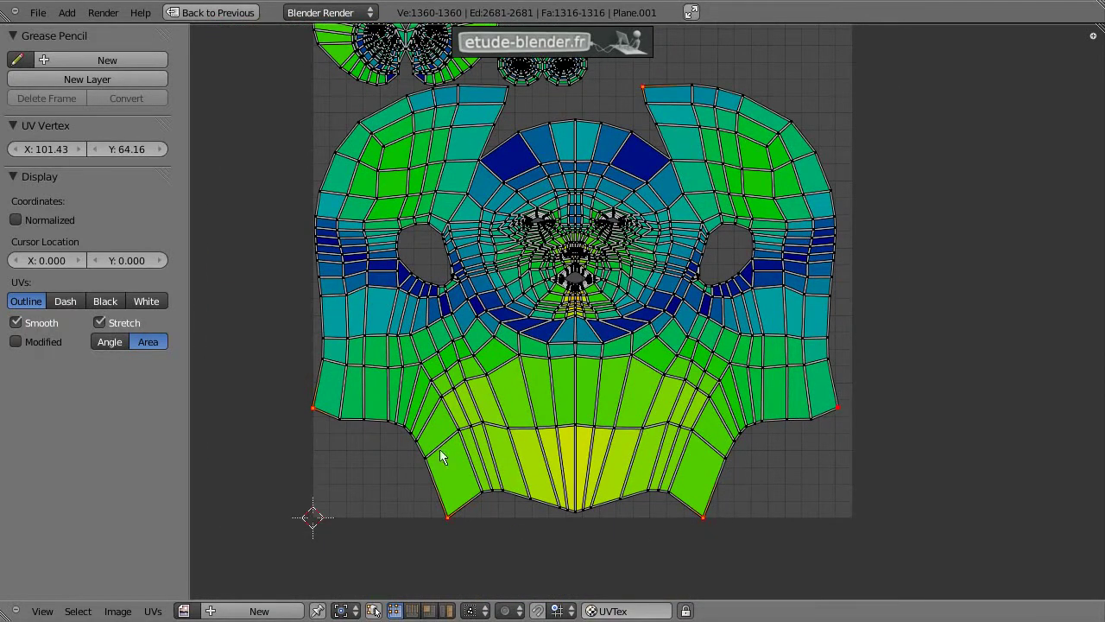
Preview live unwrap by moving the left and bottom-right pinned vertices, cancelling each
{"action": "right_click", "coordinate": [312, 409]}
{"action": "key", "text": "g"}
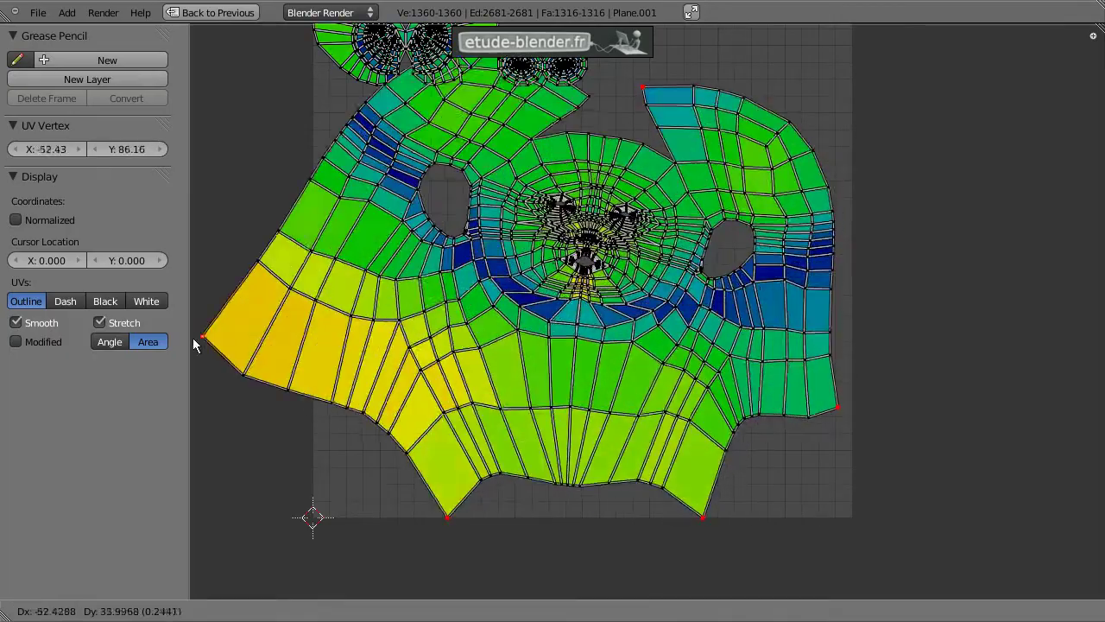
{"action": "key", "text": "Escape"}
{"action": "right_click", "coordinate": [711, 525]}
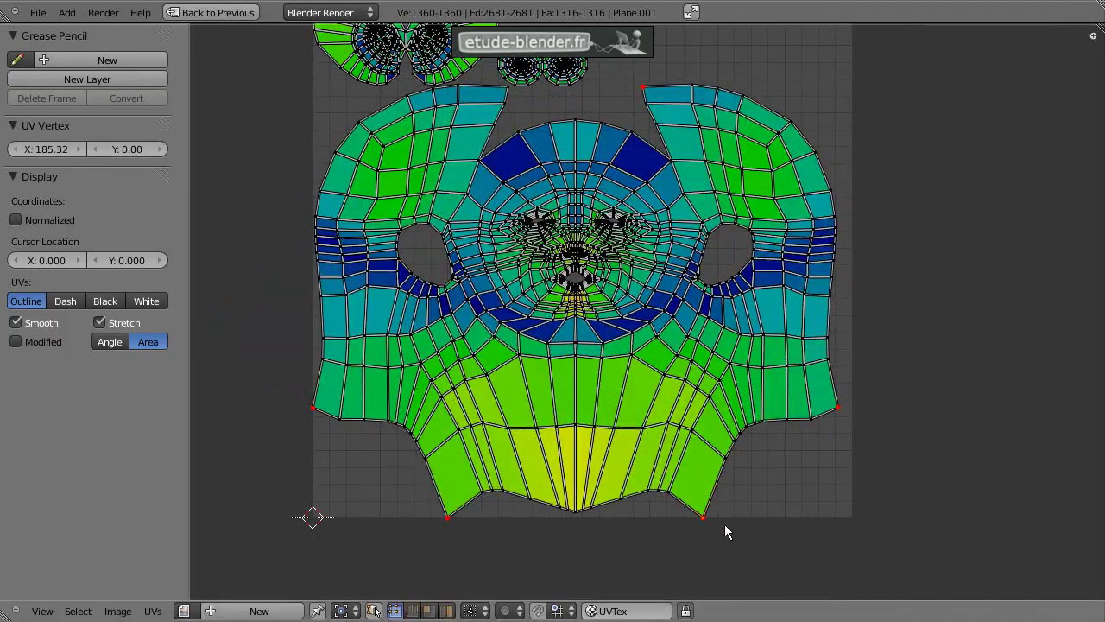
{"action": "key", "text": "g"}
{"action": "key", "text": "Escape"}
Clear the UV selection and pick the island's left and top boundary vertices
{"action": "key", "text": "a"}
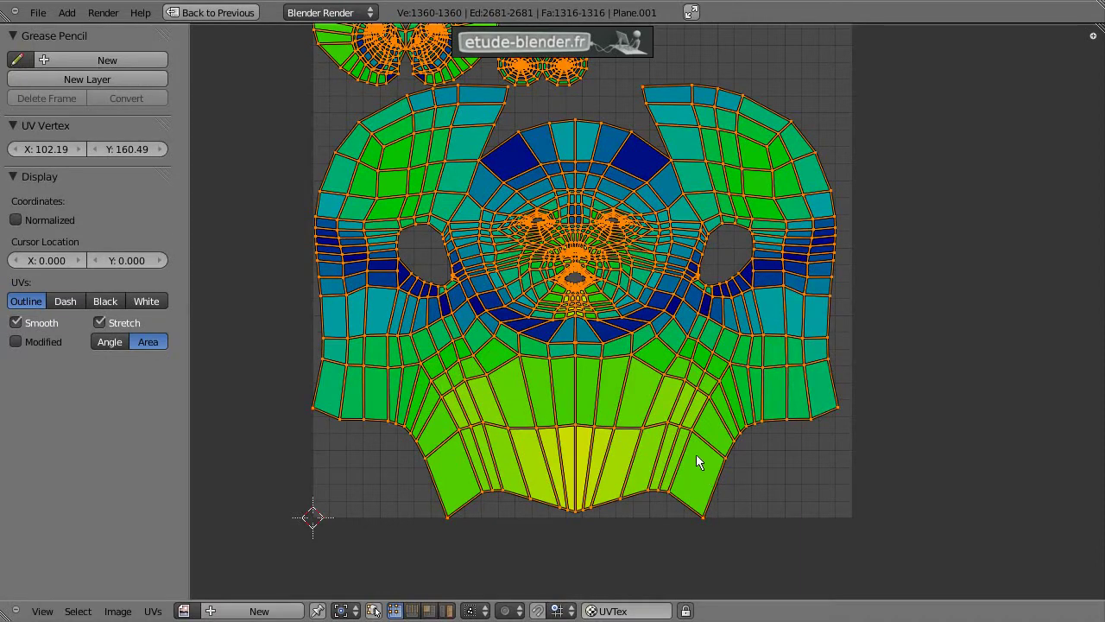
{"action": "key", "text": "a"}
{"action": "scroll", "coordinate": [604, 244], "scroll_direction": "up", "scroll_amount": 1}
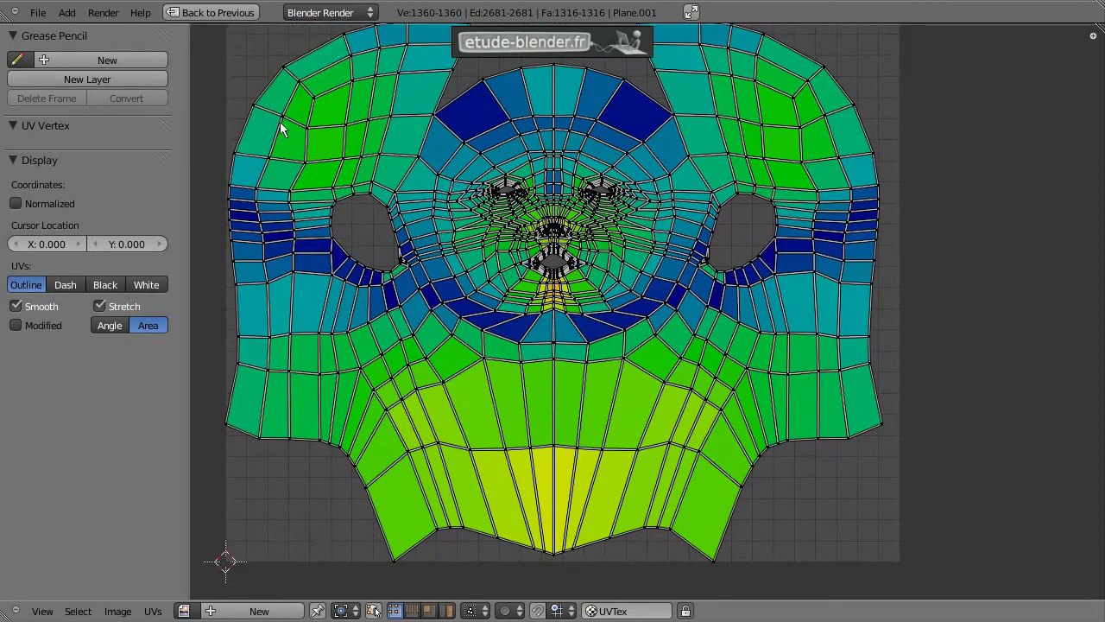
{"action": "right_click", "coordinate": [264, 98], "text": "alt"}
{"action": "scroll", "coordinate": [317, 217], "scroll_direction": "down", "scroll_amount": 1}
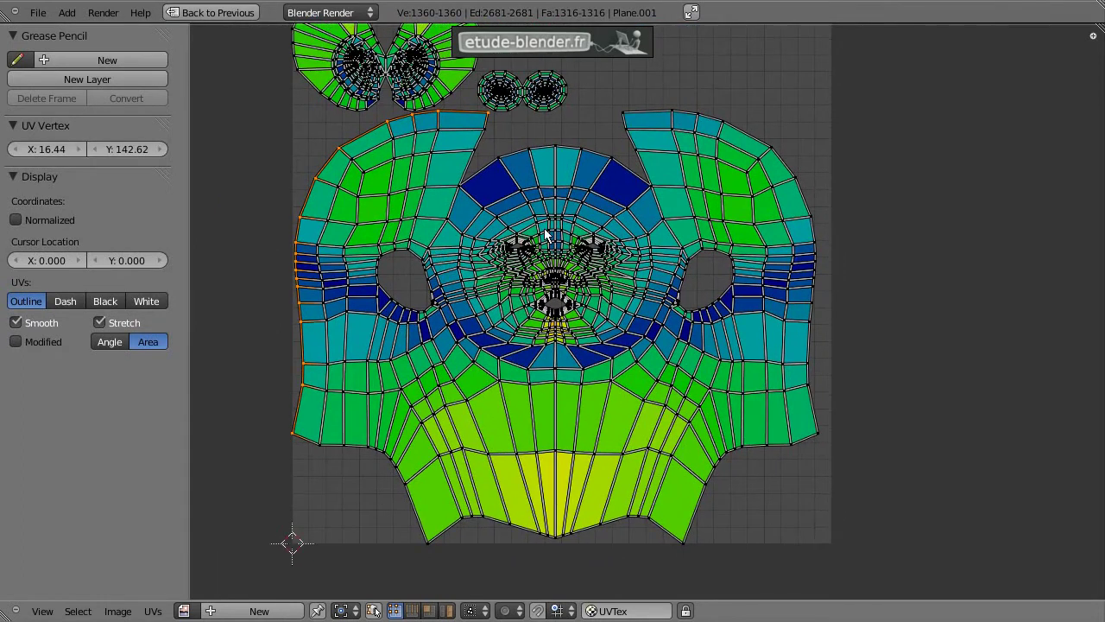
{"action": "scroll", "coordinate": [545, 233], "scroll_direction": "up", "scroll_amount": 1}
Add the right, left outer and bottom boundary loops plus the inner face loop
{"action": "right_click", "coordinate": [780, 96], "text": "alt"}
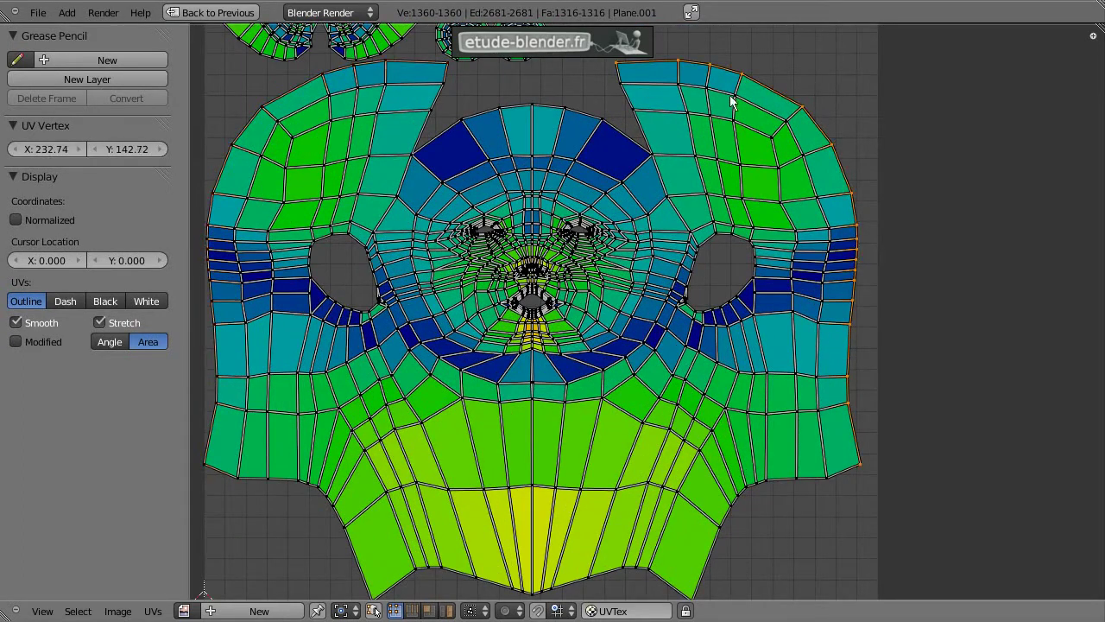
{"action": "right_click", "coordinate": [291, 90], "text": "alt+shift"}
{"action": "right_click", "coordinate": [458, 572], "text": "alt+shift"}
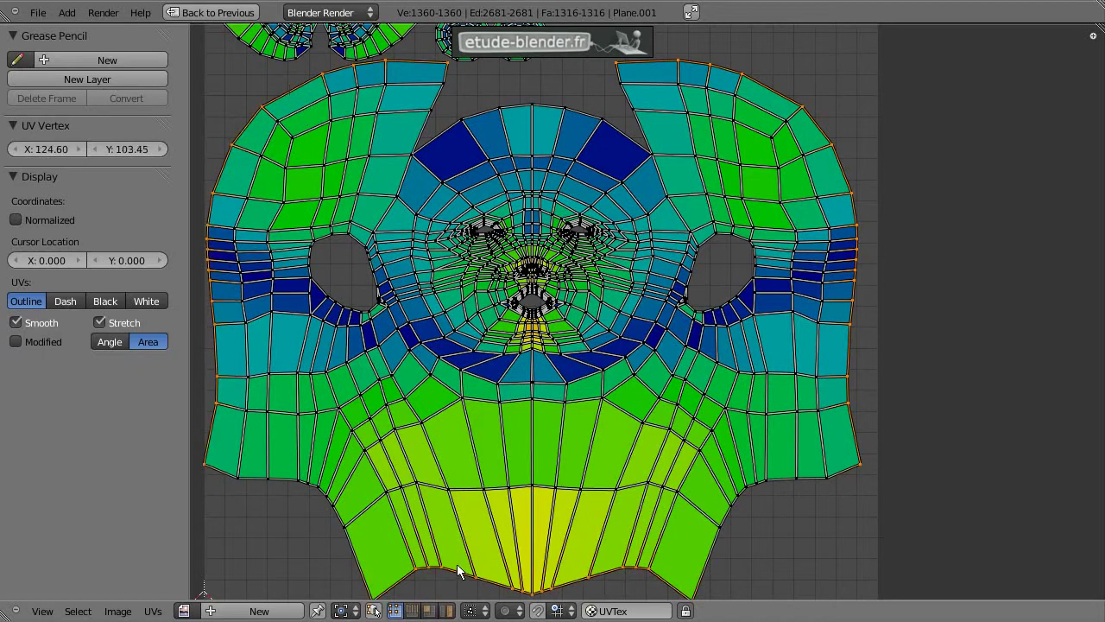
{"action": "right_click", "coordinate": [413, 264], "text": "alt+shift"}
{"action": "scroll", "coordinate": [550, 211], "scroll_direction": "up", "scroll_amount": 1}
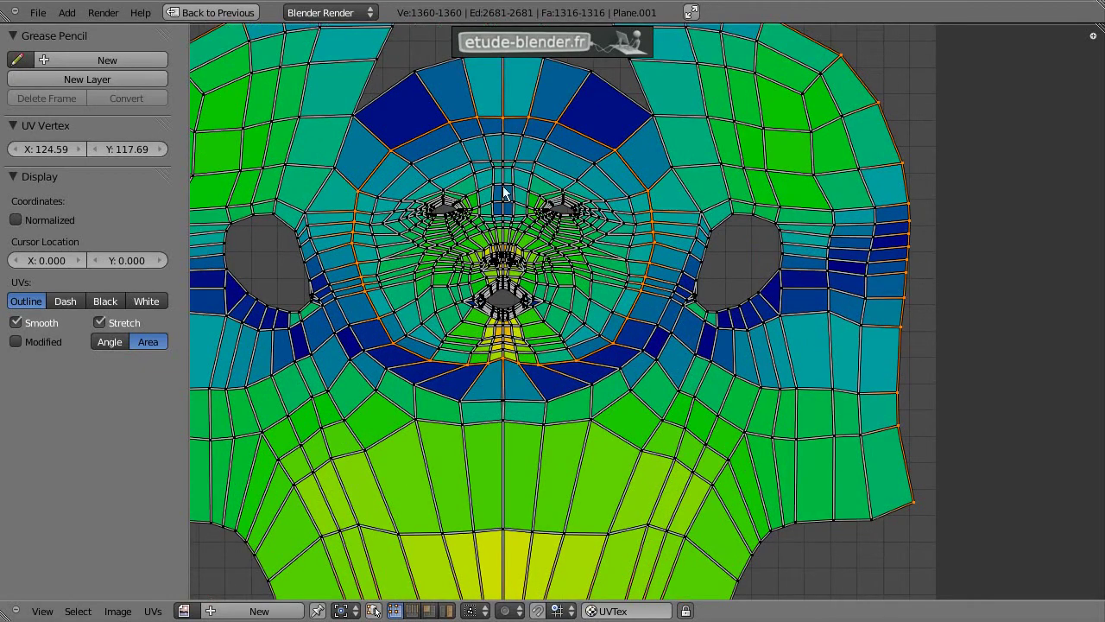
Box-select the forehead vertices as well
{"action": "key", "text": "b"}
{"action": "left_click_drag", "start_coordinate": [464, 93], "coordinate": [540, 135]}
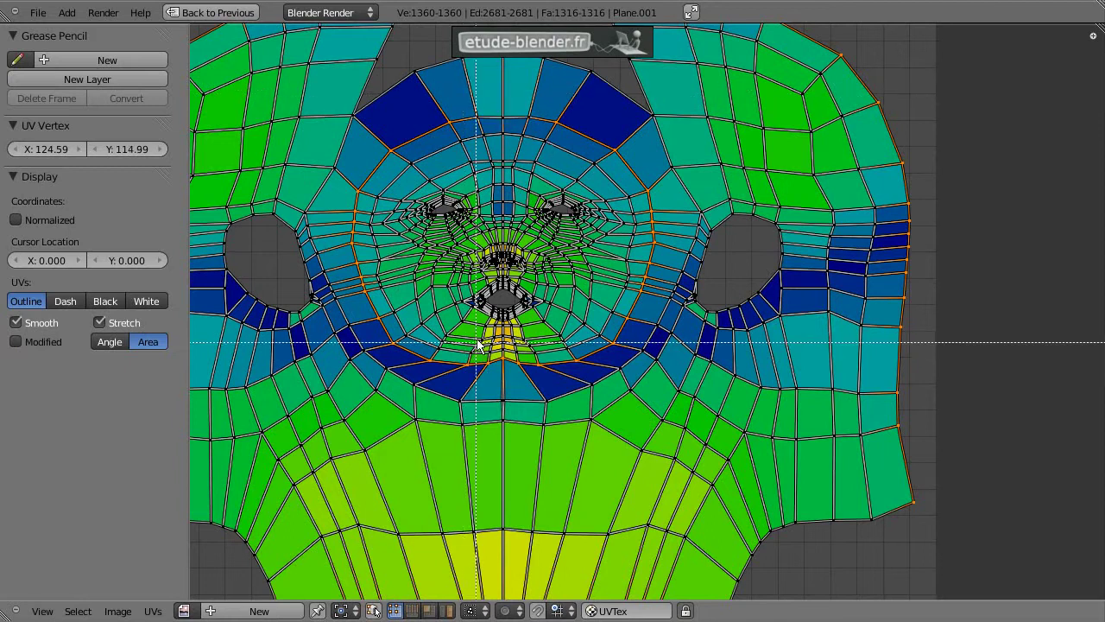
{"action": "scroll", "coordinate": [484, 373], "scroll_direction": "down", "scroll_amount": 2}
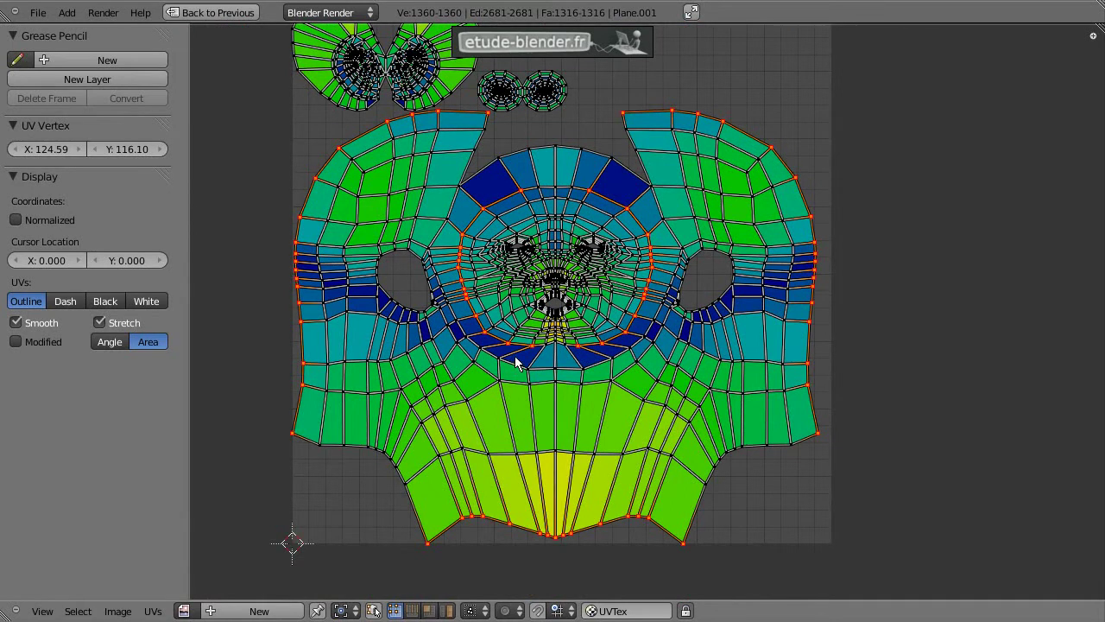
{"action": "scroll", "coordinate": [518, 358], "scroll_direction": "up", "scroll_amount": 1}
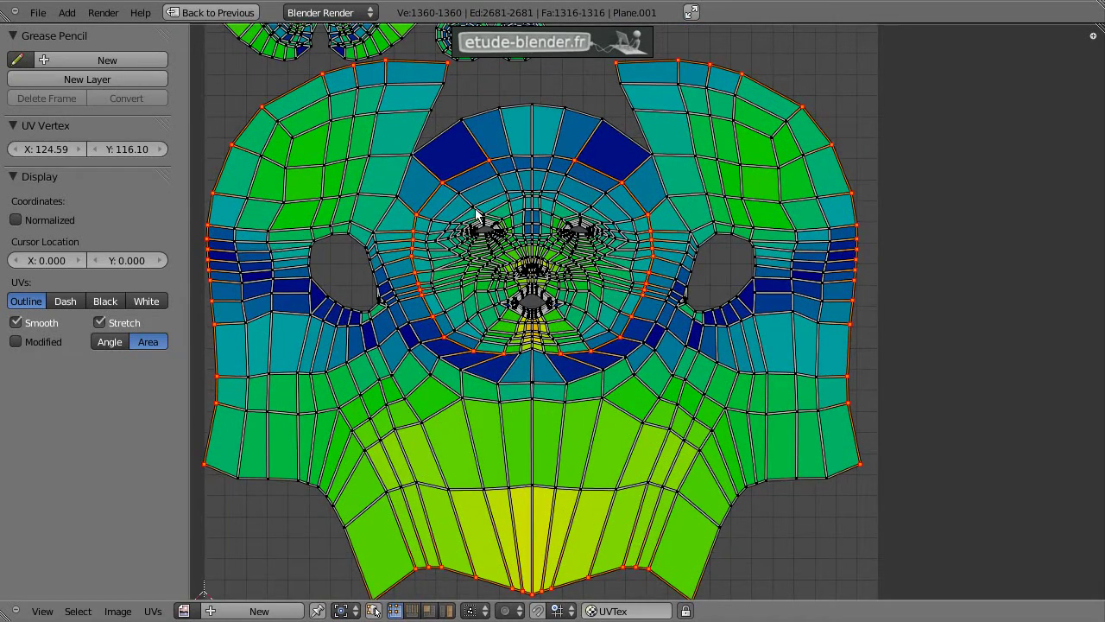
Box-deselect the vertices along the top chain of the face island
{"action": "key", "text": "g"}
{"action": "scroll", "coordinate": [540, 169], "scroll_direction": "up", "scroll_amount": 1}
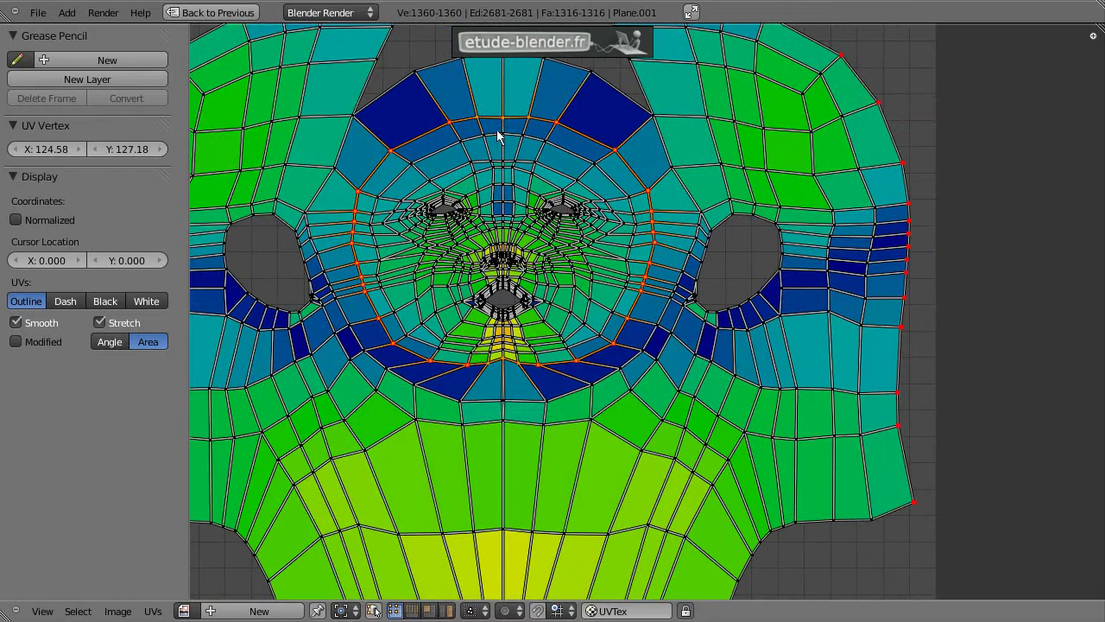
{"action": "key", "text": "b"}
{"action": "middle_click_drag", "start_coordinate": [458, 97], "coordinate": [544, 142]}
{"action": "key", "text": "b"}
{"action": "left_click_drag", "start_coordinate": [530, 342], "coordinate": [506, 376]}
{"action": "scroll", "coordinate": [514, 382], "scroll_direction": "down", "scroll_amount": 1}
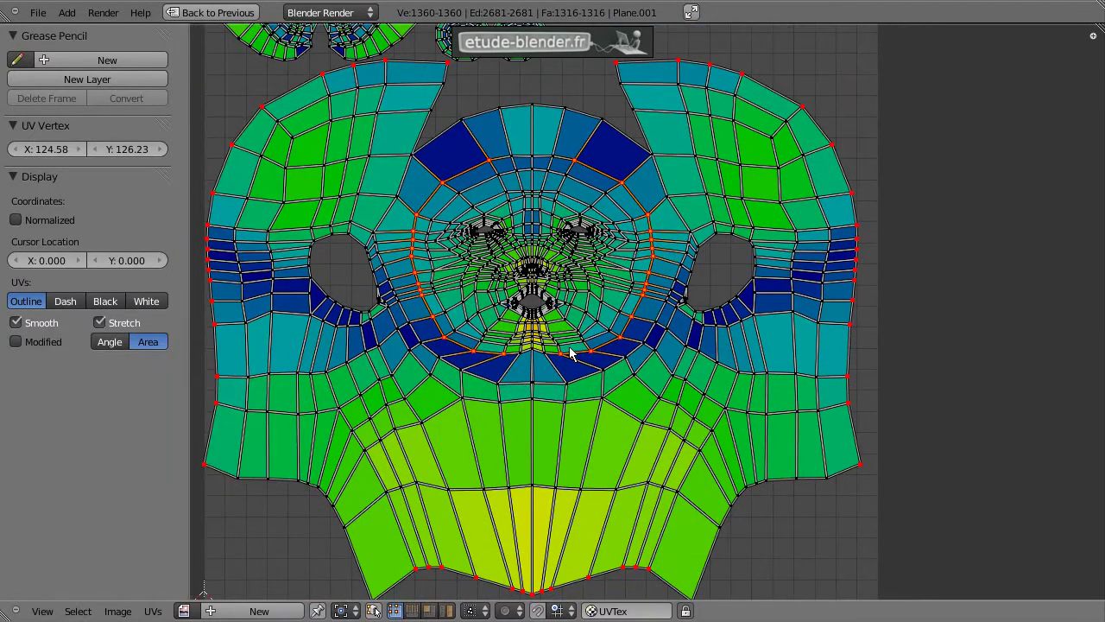
Scale the inner face region up and shift it slightly lower
{"action": "key", "text": "s"}
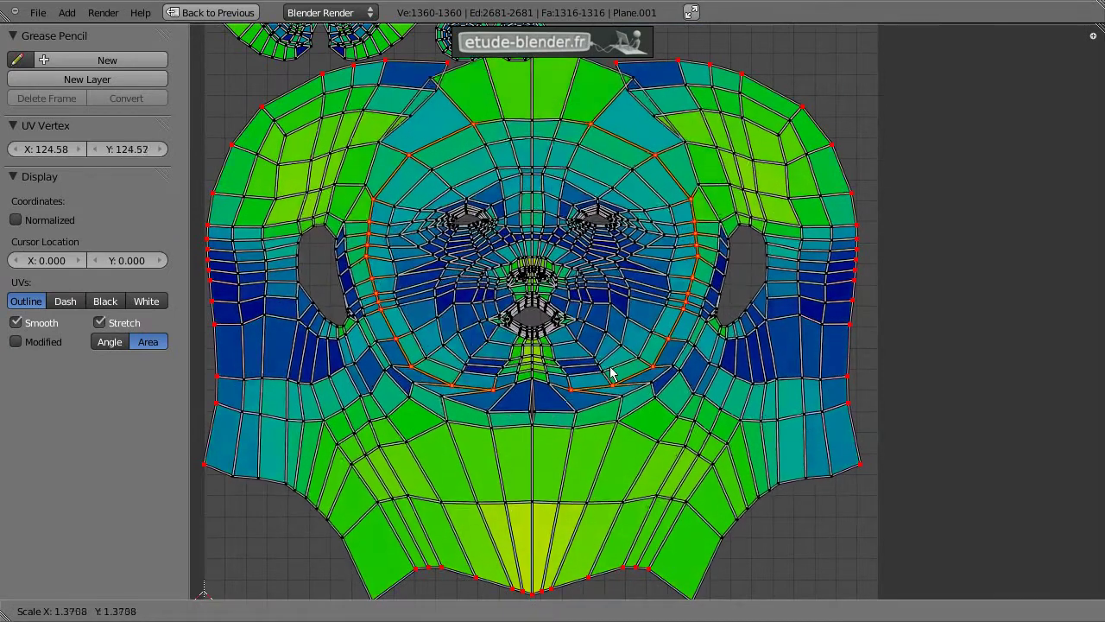
{"action": "left_click", "coordinate": [611, 373]}
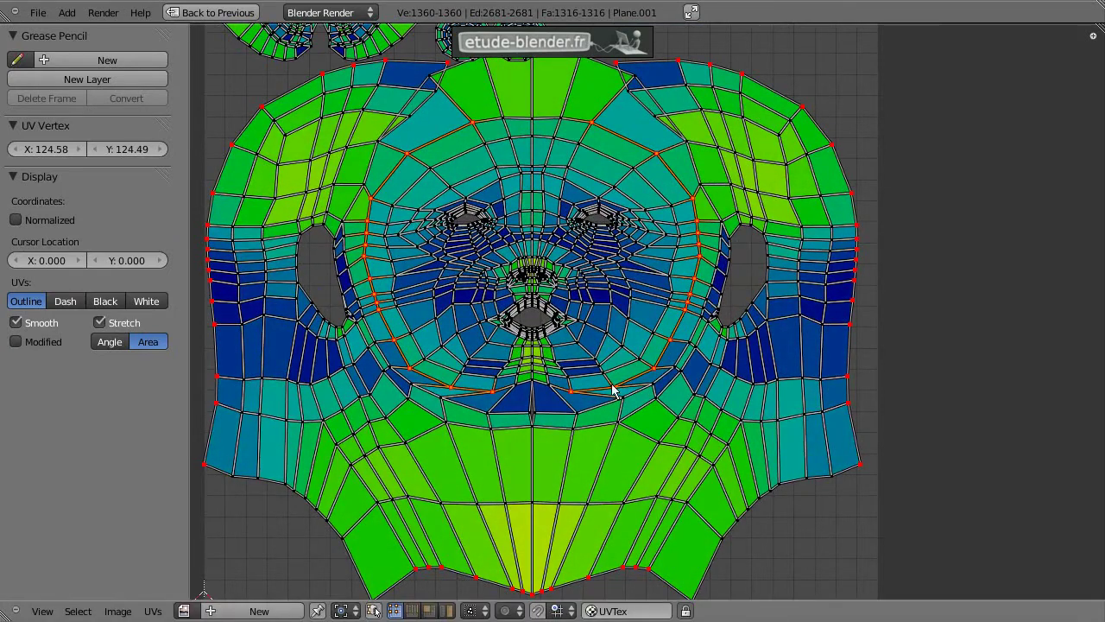
{"action": "key", "text": "g"}
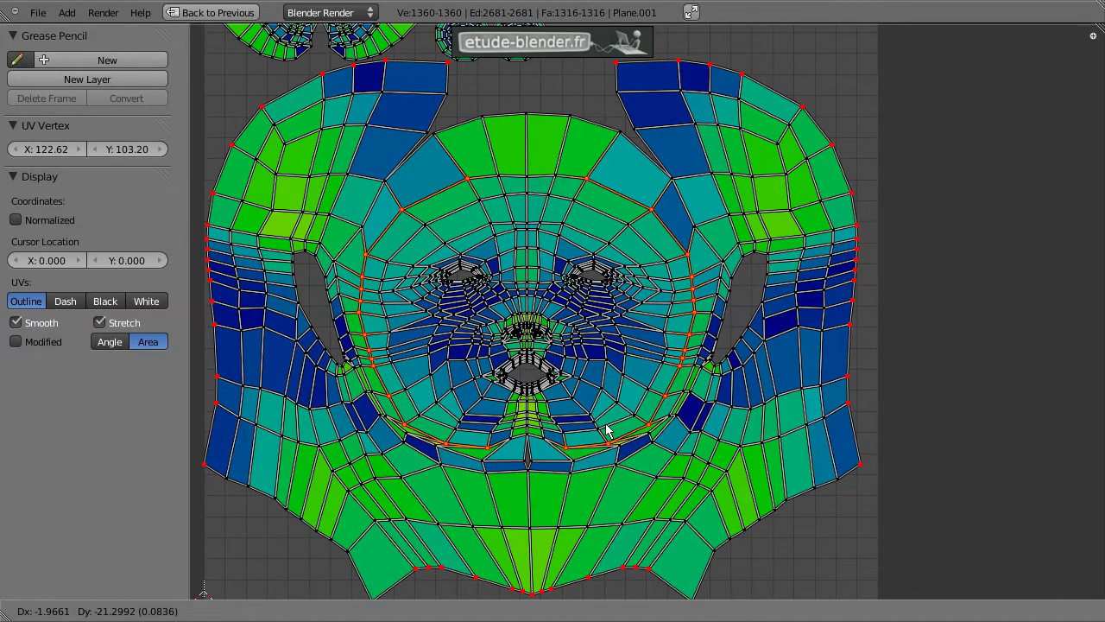
{"action": "left_click", "coordinate": [607, 429]}
{"action": "mouse_move", "coordinate": [489, 401]}
{"action": "middle_mouse_down"}
{"action": "mouse_move", "coordinate": [516, 356]}
{"action": "mouse_move", "coordinate": [548, 359]}
{"action": "mouse_move", "coordinate": [503, 354]}
{"action": "middle_mouse_up"}
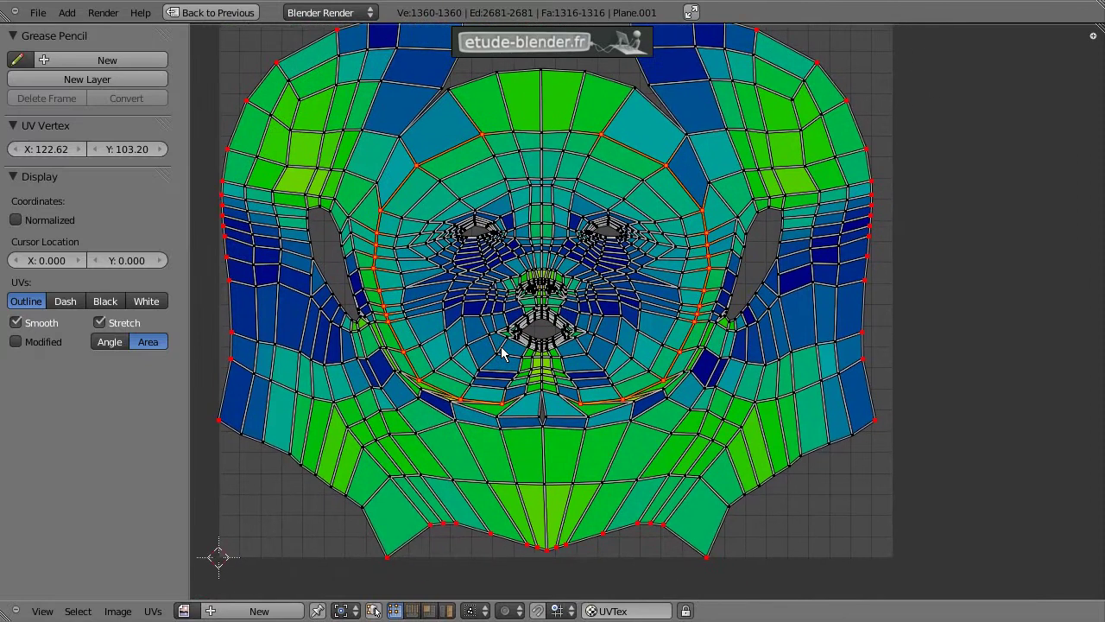
{"action": "key", "text": "s"}
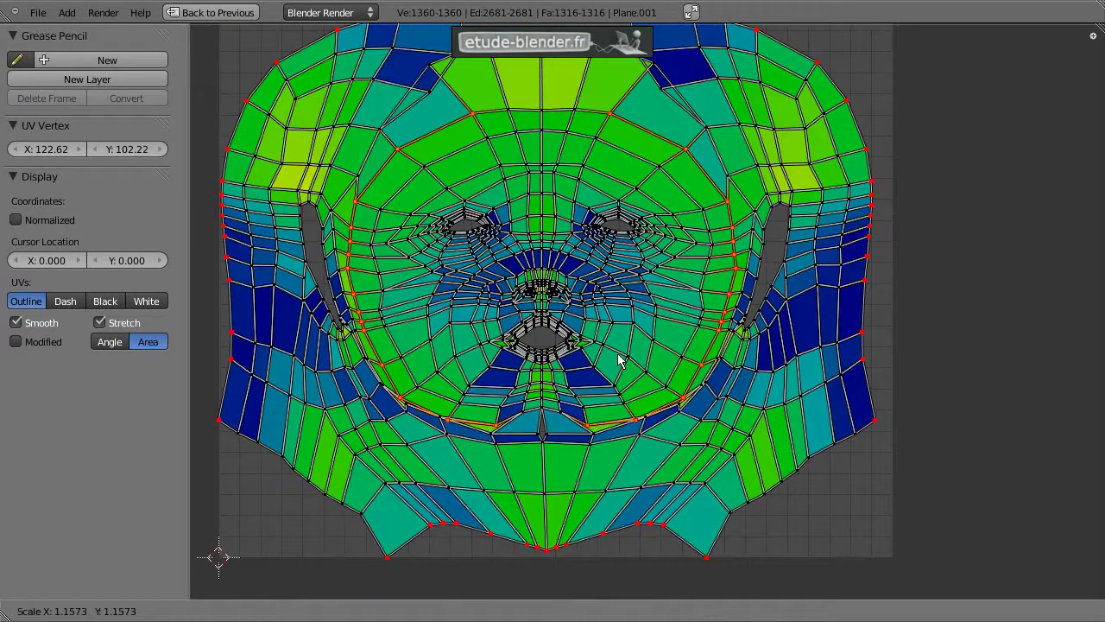
{"action": "right_click", "coordinate": [596, 356]}
Select all UVs and bring up the UVs menu
{"action": "scroll", "coordinate": [521, 331], "scroll_direction": "down", "scroll_amount": 1}
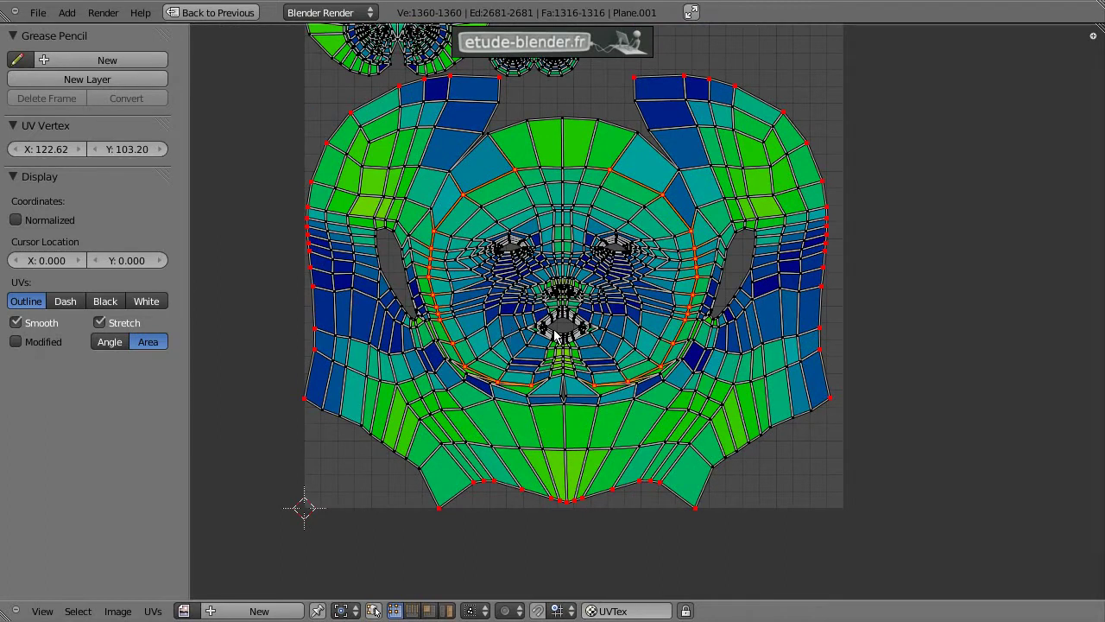
{"action": "key", "text": "a"}
{"action": "middle_click_drag", "start_coordinate": [550, 314], "coordinate": [587, 350]}
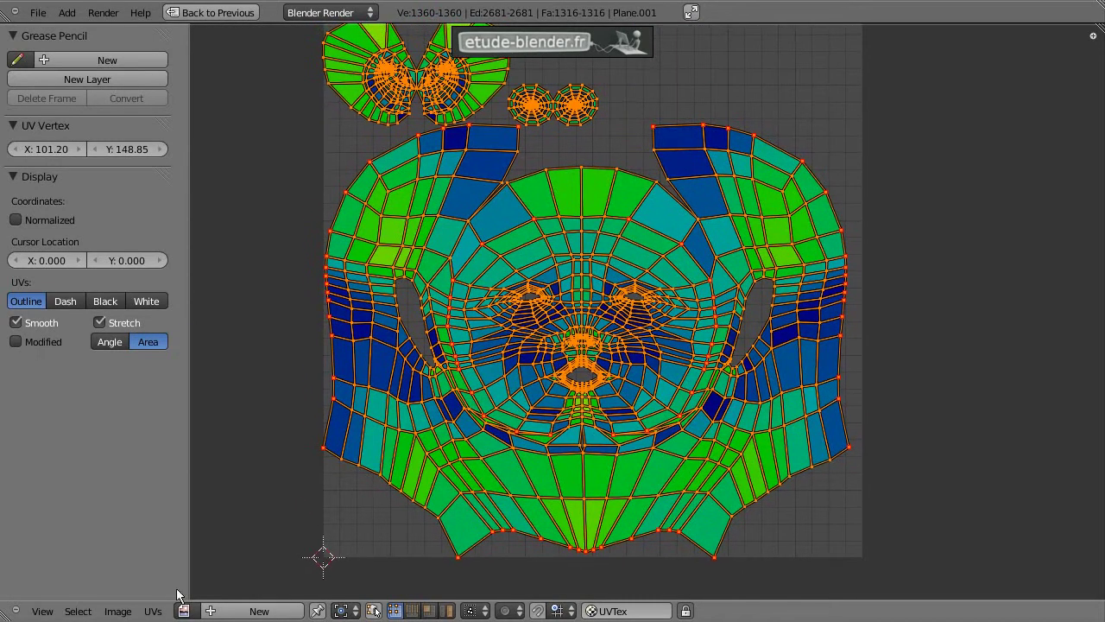
{"action": "left_click", "coordinate": [153, 610]}
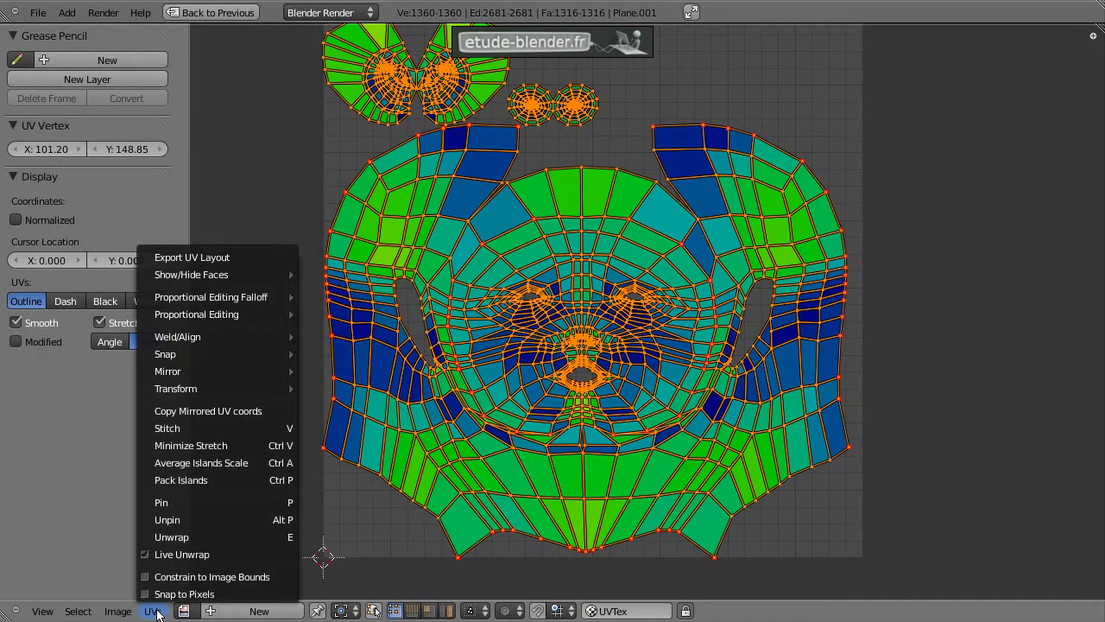
{"action": "left_click", "coordinate": [220, 447]}
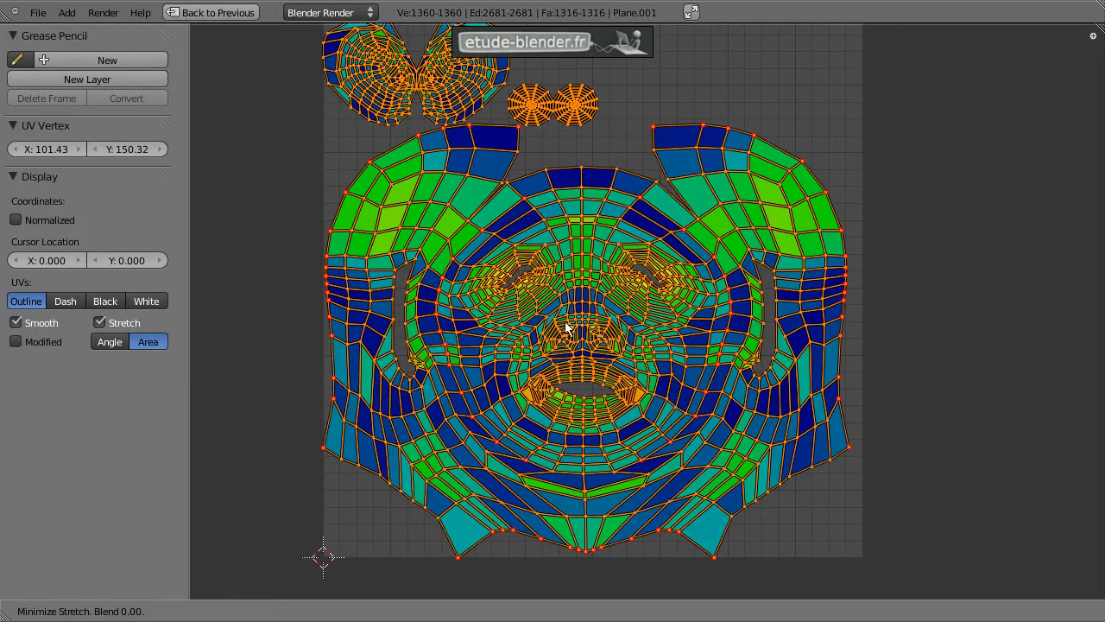
{"action": "scroll", "coordinate": [563, 323], "scroll_direction": "up", "scroll_amount": 2}
{"action": "scroll", "coordinate": [561, 332], "scroll_direction": "up", "scroll_amount": 3}
{"action": "scroll", "coordinate": [561, 332], "scroll_direction": "up", "scroll_amount": 5}
{"action": "scroll", "coordinate": [561, 334], "scroll_direction": "down", "scroll_amount": 3}
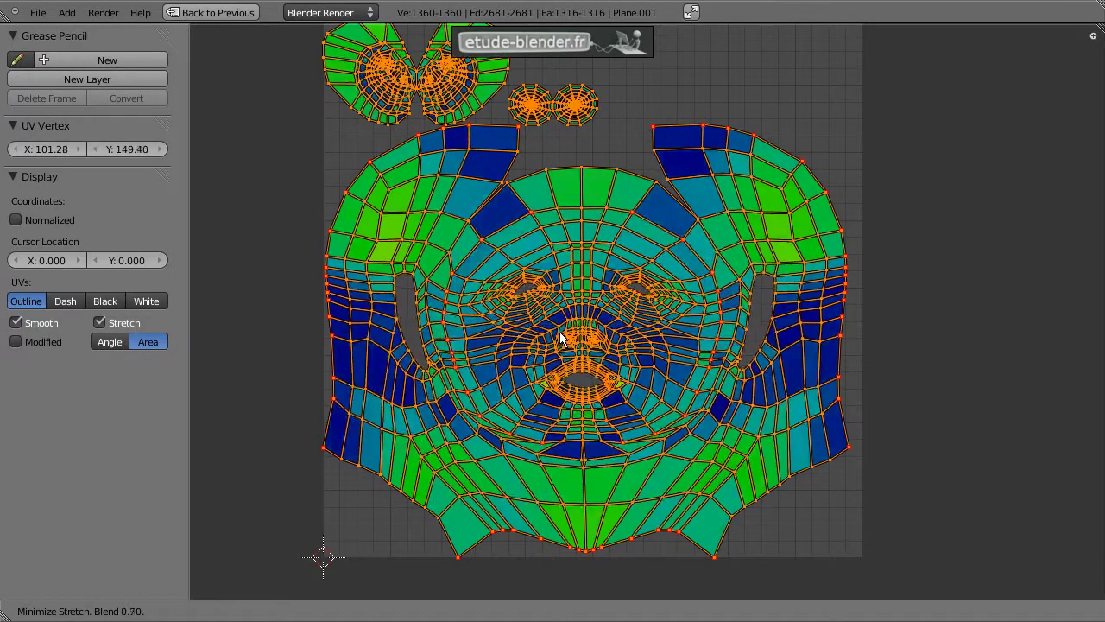
{"action": "scroll", "coordinate": [561, 337], "scroll_direction": "down", "scroll_amount": 7}
{"action": "scroll", "coordinate": [560, 337], "scroll_direction": "up", "scroll_amount": 5}
{"action": "scroll", "coordinate": [560, 337], "scroll_direction": "up", "scroll_amount": 5}
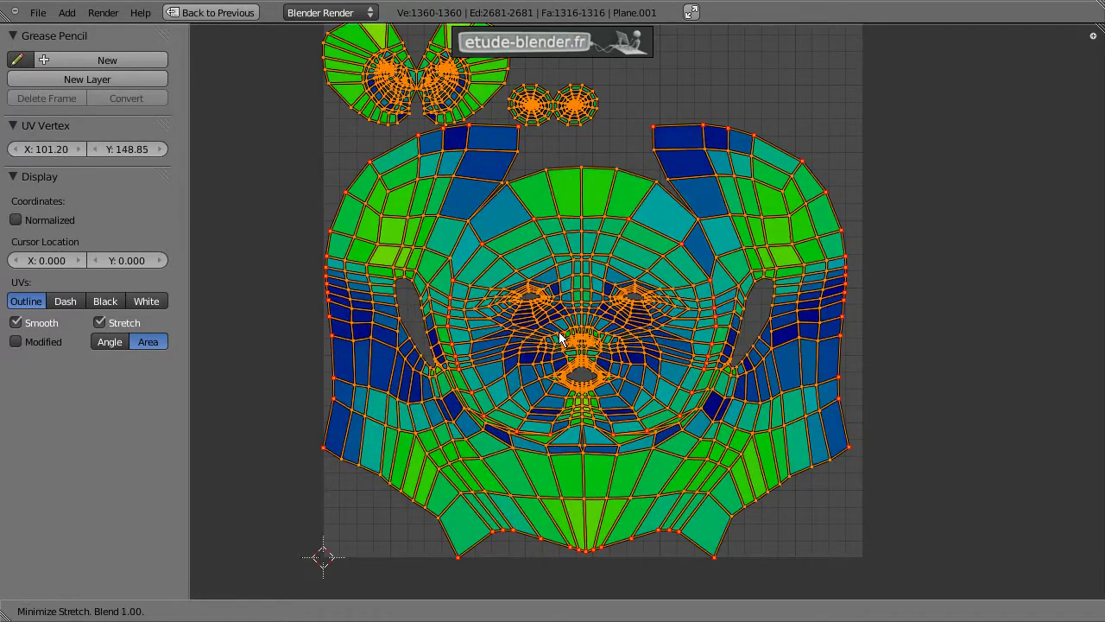
{"action": "scroll", "coordinate": [557, 338], "scroll_direction": "down", "scroll_amount": 4}
{"action": "scroll", "coordinate": [553, 332], "scroll_direction": "down", "scroll_amount": 4}
{"action": "scroll", "coordinate": [521, 290], "scroll_direction": "down", "scroll_amount": 1}
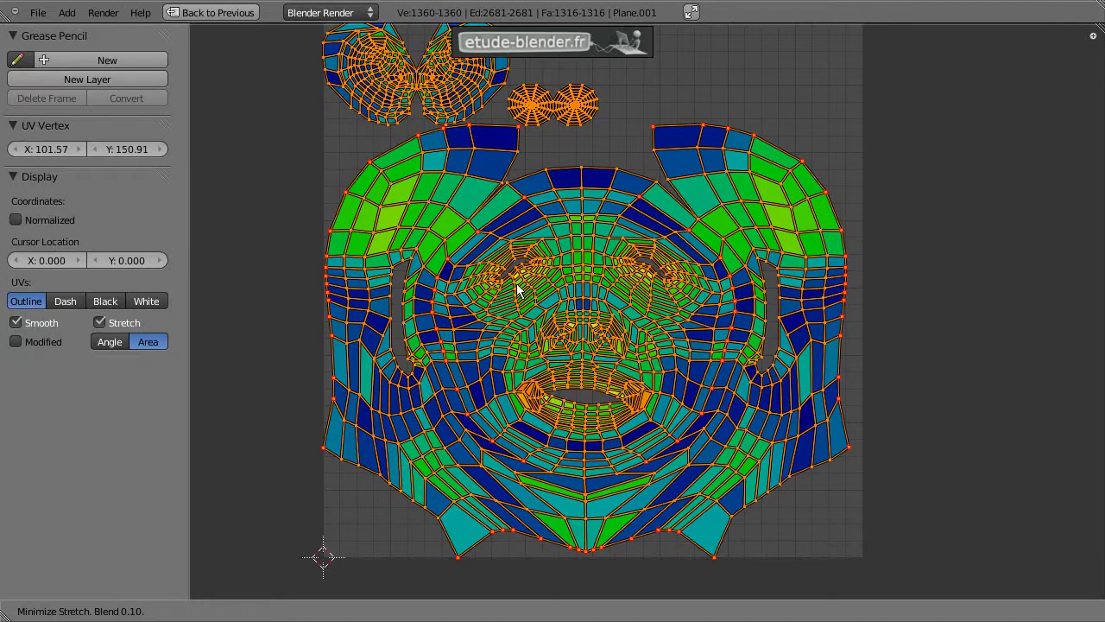
{"action": "scroll", "coordinate": [569, 293], "scroll_direction": "up", "scroll_amount": 3}
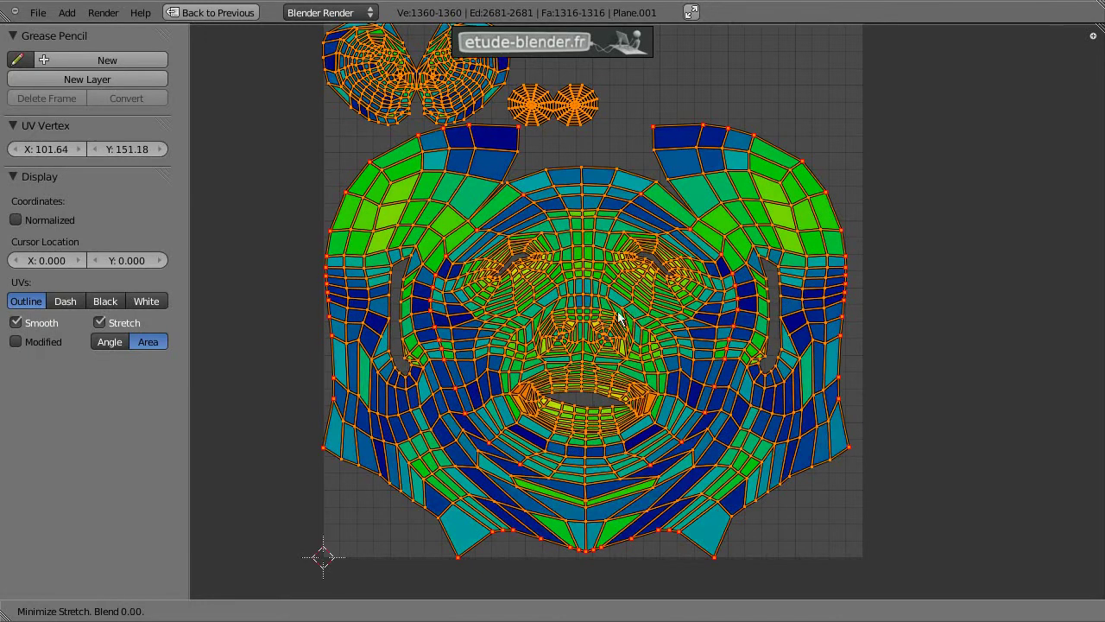
{"action": "scroll", "coordinate": [588, 315], "scroll_direction": "up", "scroll_amount": 3}
{"action": "scroll", "coordinate": [595, 323], "scroll_direction": "up", "scroll_amount": 3}
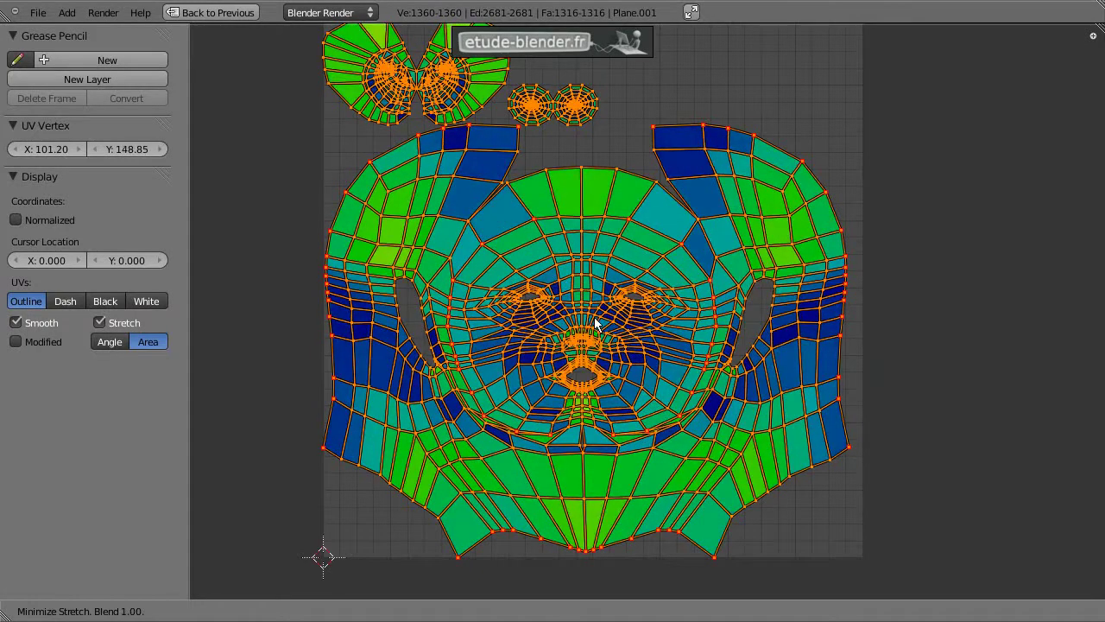
{"action": "left_click", "coordinate": [550, 317]}
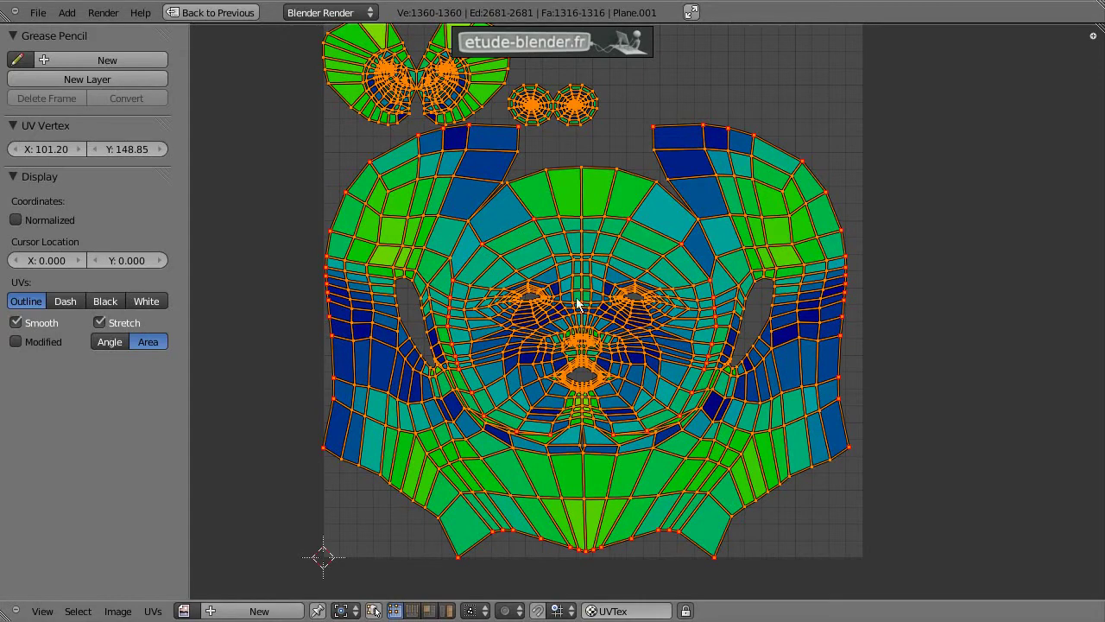
{"action": "scroll", "coordinate": [513, 320], "scroll_direction": "up", "scroll_amount": 3}
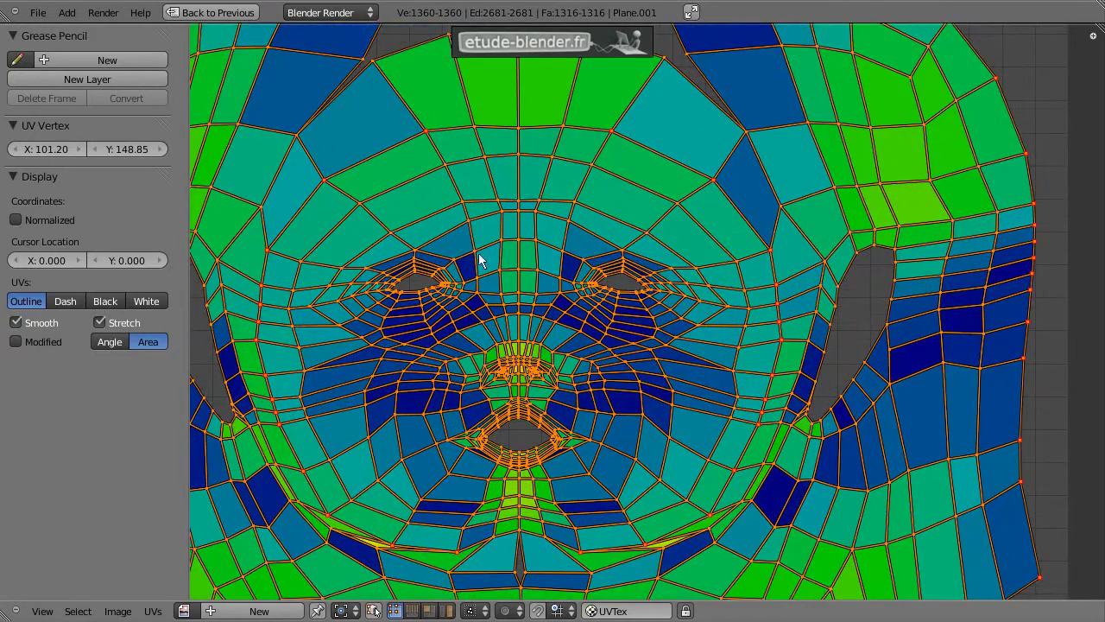
{"action": "scroll", "coordinate": [542, 259], "scroll_direction": "down", "scroll_amount": 3}
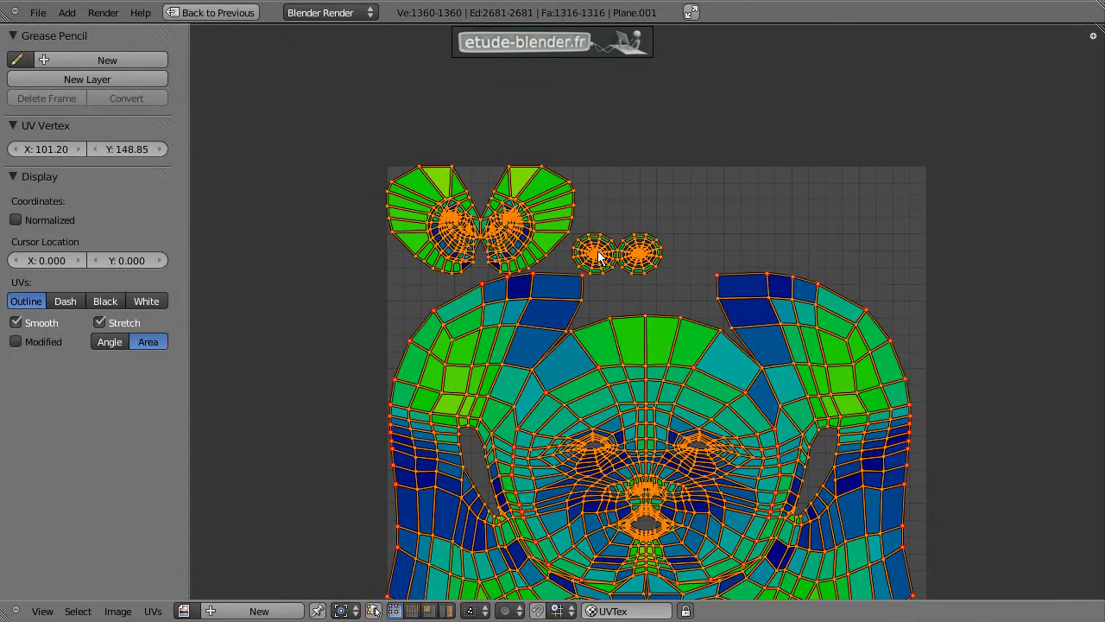
Select the face island and circle-deselect the right eye and nose UVs
{"action": "right_click", "coordinate": [600, 259]}
{"action": "right_click", "coordinate": [630, 387]}
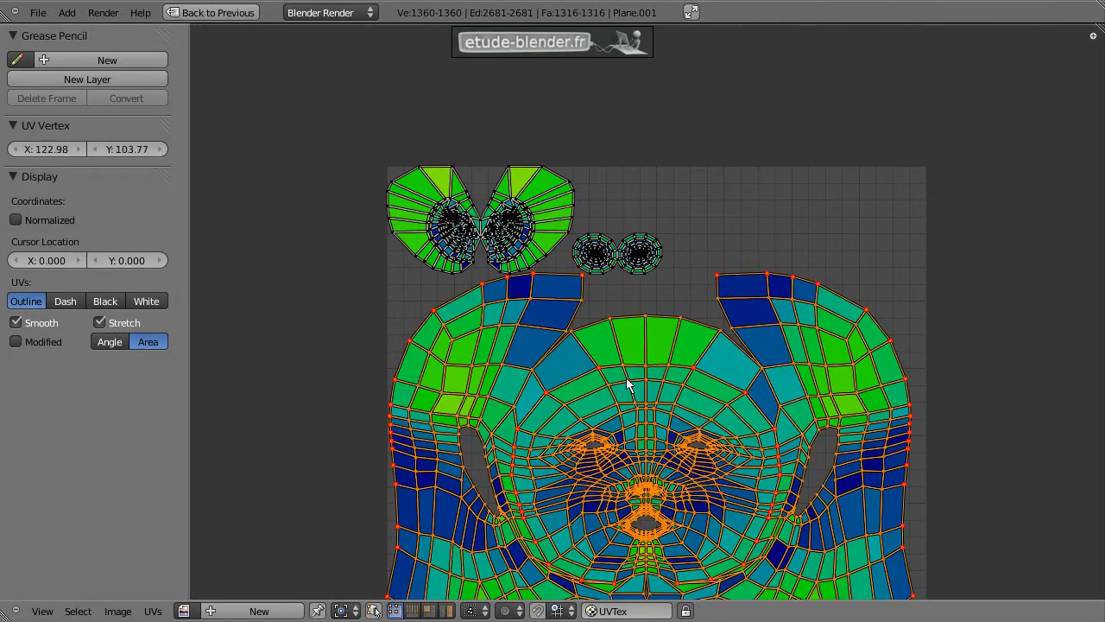
{"action": "mouse_move", "coordinate": [644, 509]}
{"action": "middle_mouse_down"}
{"action": "mouse_move", "coordinate": [487, 272]}
{"action": "mouse_move", "coordinate": [505, 270]}
{"action": "mouse_move", "coordinate": [469, 275]}
{"action": "middle_mouse_up"}
{"action": "scroll", "coordinate": [497, 362], "scroll_direction": "up", "scroll_amount": 3}
{"action": "key", "text": "c"}
{"action": "scroll", "coordinate": [503, 279], "scroll_direction": "down", "scroll_amount": 3}
{"action": "mouse_move", "coordinate": [543, 365]}
{"action": "middle_mouse_down"}
{"action": "mouse_move", "coordinate": [583, 341]}
{"action": "mouse_move", "coordinate": [553, 385]}
{"action": "mouse_move", "coordinate": [596, 380]}
{"action": "mouse_move", "coordinate": [596, 393]}
{"action": "mouse_move", "coordinate": [570, 402]}
{"action": "mouse_move", "coordinate": [580, 378]}
{"action": "middle_mouse_up"}
{"action": "right_click", "coordinate": [574, 373]}
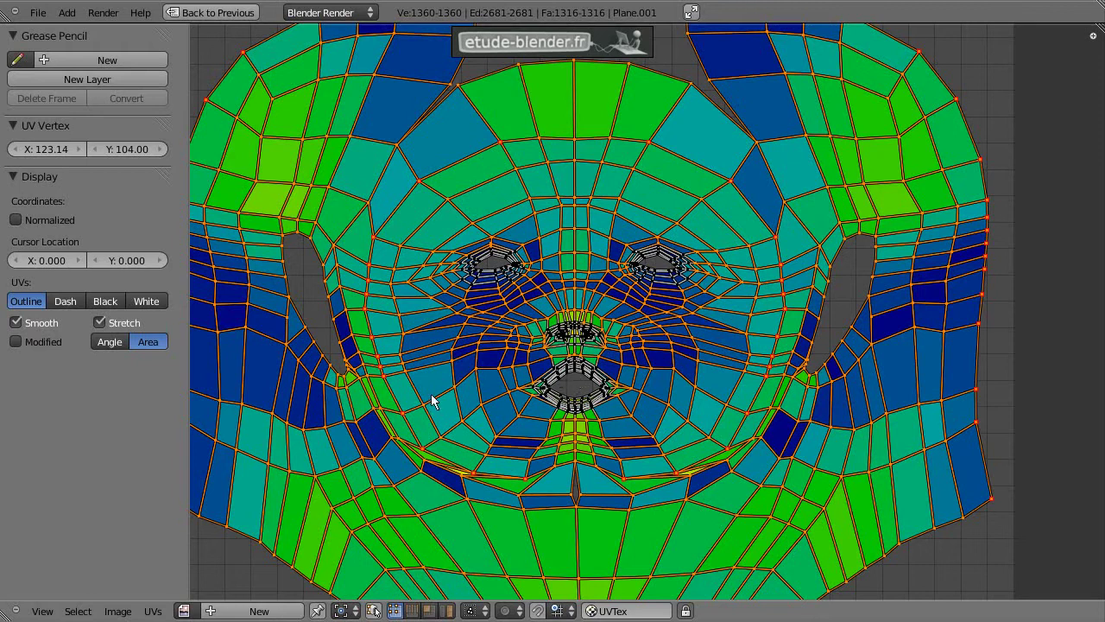
Apply Minimize Stretch at Blend 0.00 to the remaining face UVs
{"action": "key", "text": "ctrl+v"}
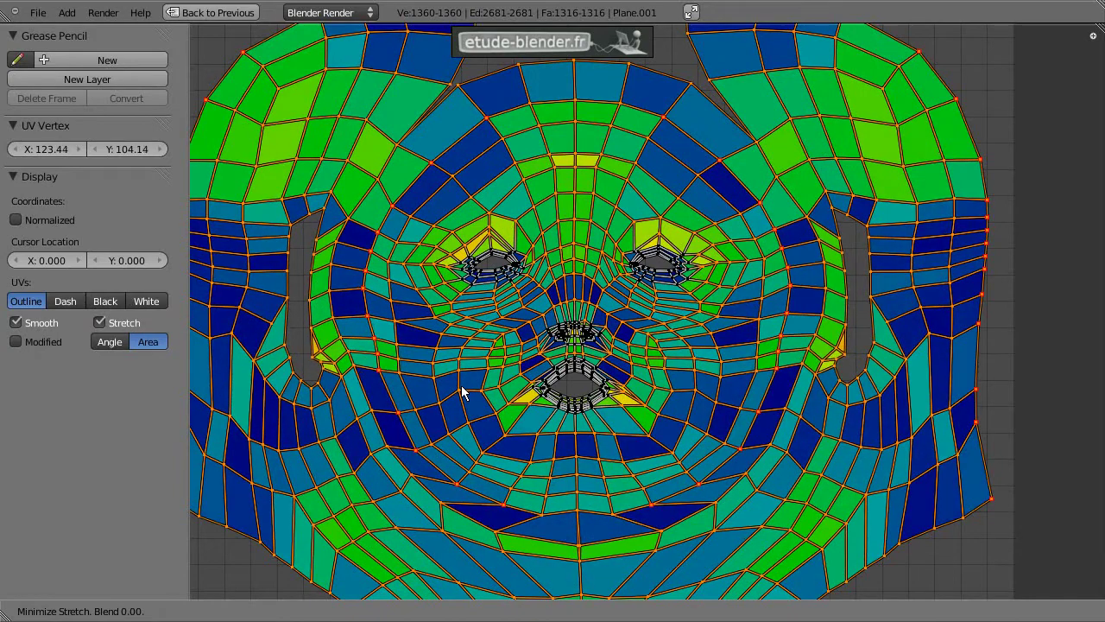
{"action": "scroll", "coordinate": [463, 390], "scroll_direction": "up", "scroll_amount": 3}
{"action": "scroll", "coordinate": [464, 390], "scroll_direction": "down", "scroll_amount": 3}
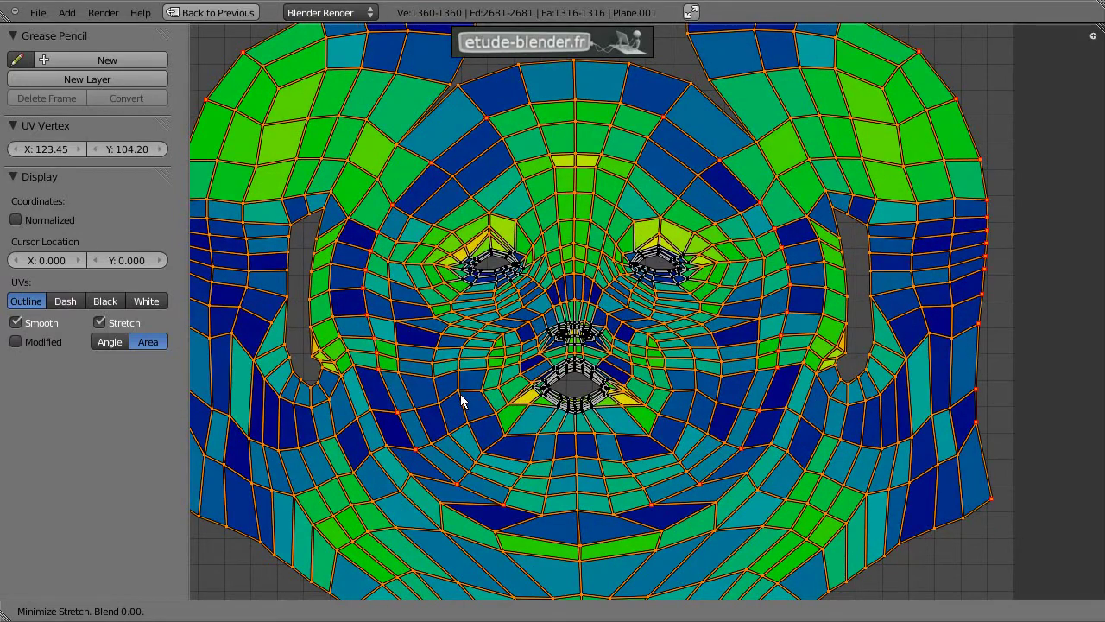
{"action": "left_click", "coordinate": [462, 399]}
{"action": "scroll", "coordinate": [466, 397], "scroll_direction": "down", "scroll_amount": 2}
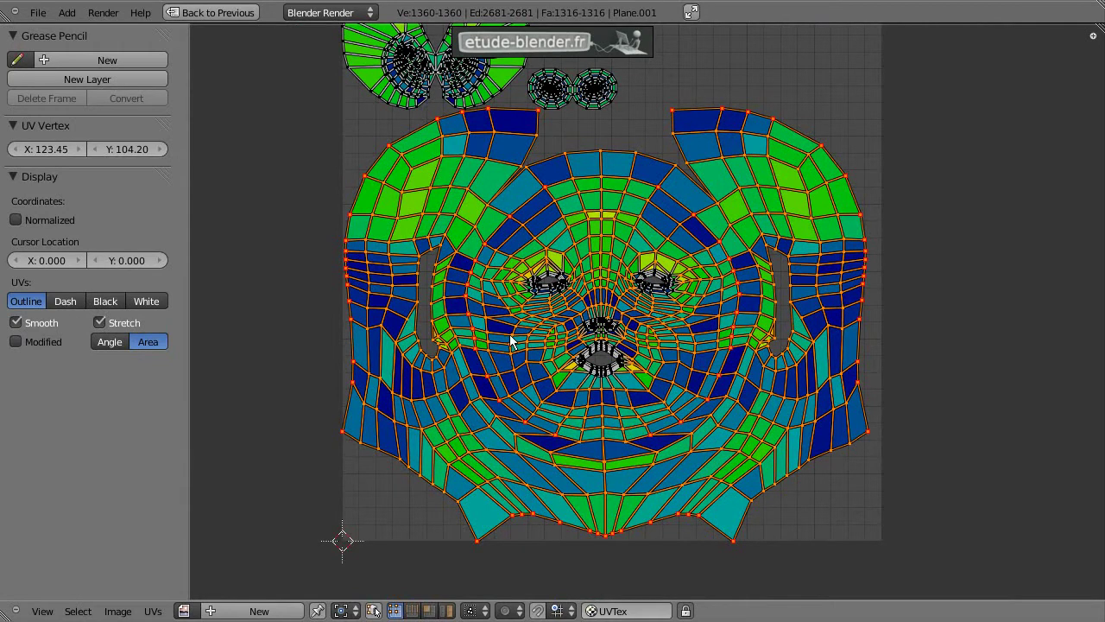
Select all islands, run Average Islands Scale, then Pack Islands with Ctrl+P
{"action": "key", "text": "a"}
{"action": "key", "text": "a"}
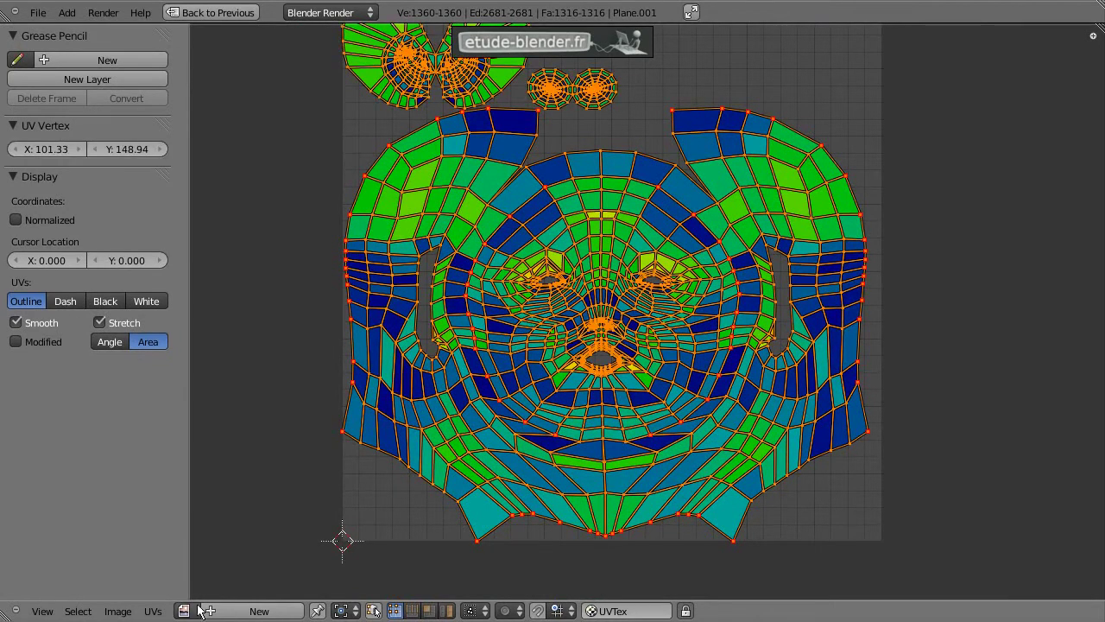
{"action": "left_click", "coordinate": [153, 610]}
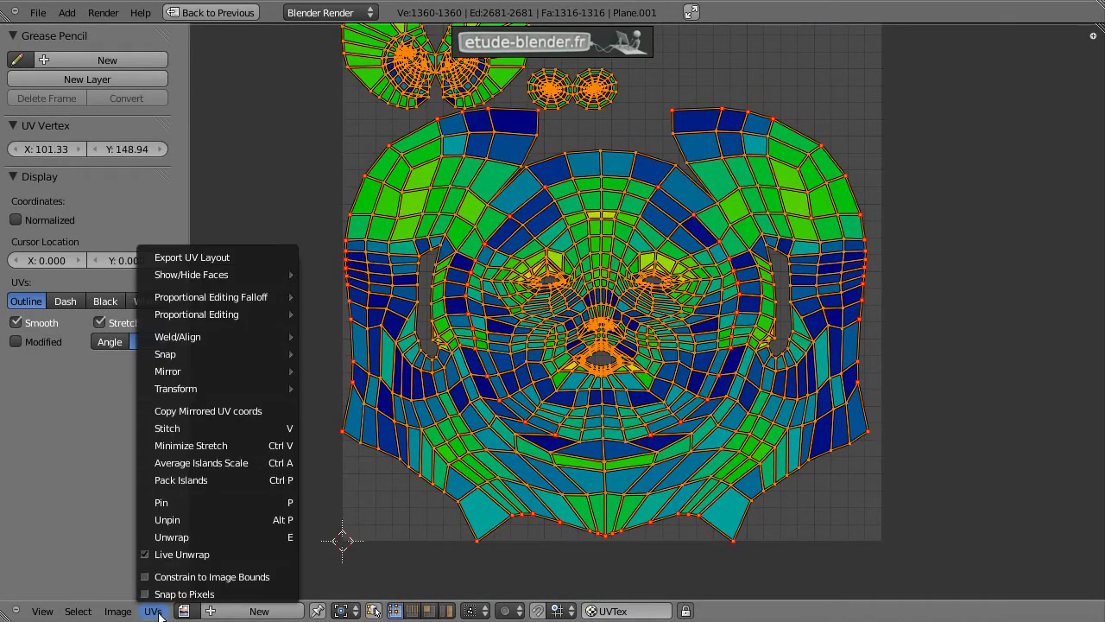
{"action": "left_click", "coordinate": [236, 463]}
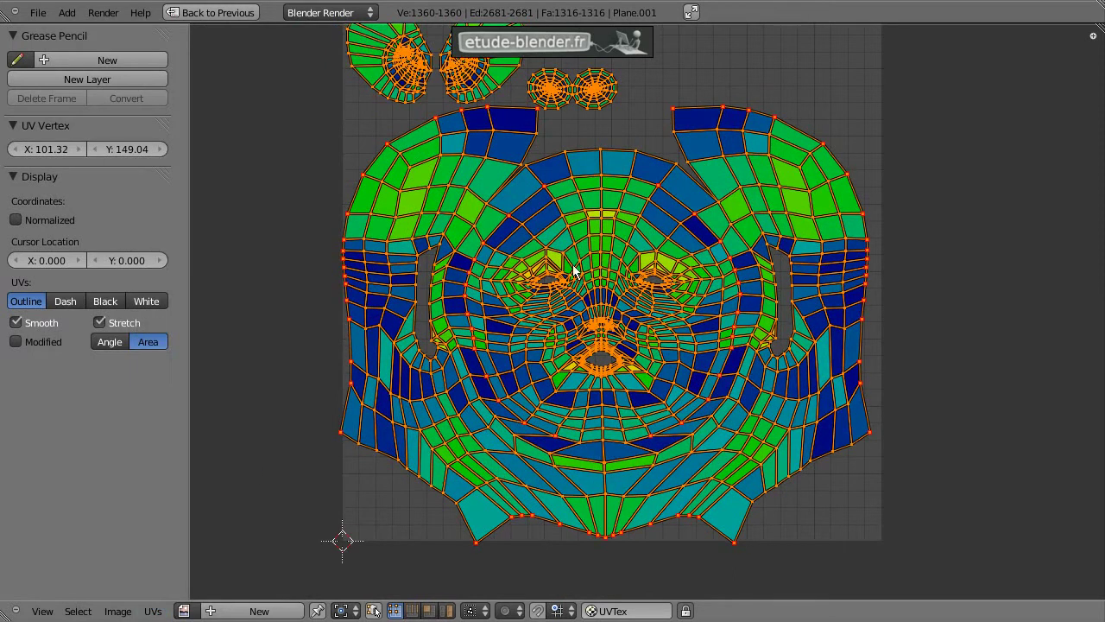
{"action": "key", "text": "ctrl+p"}
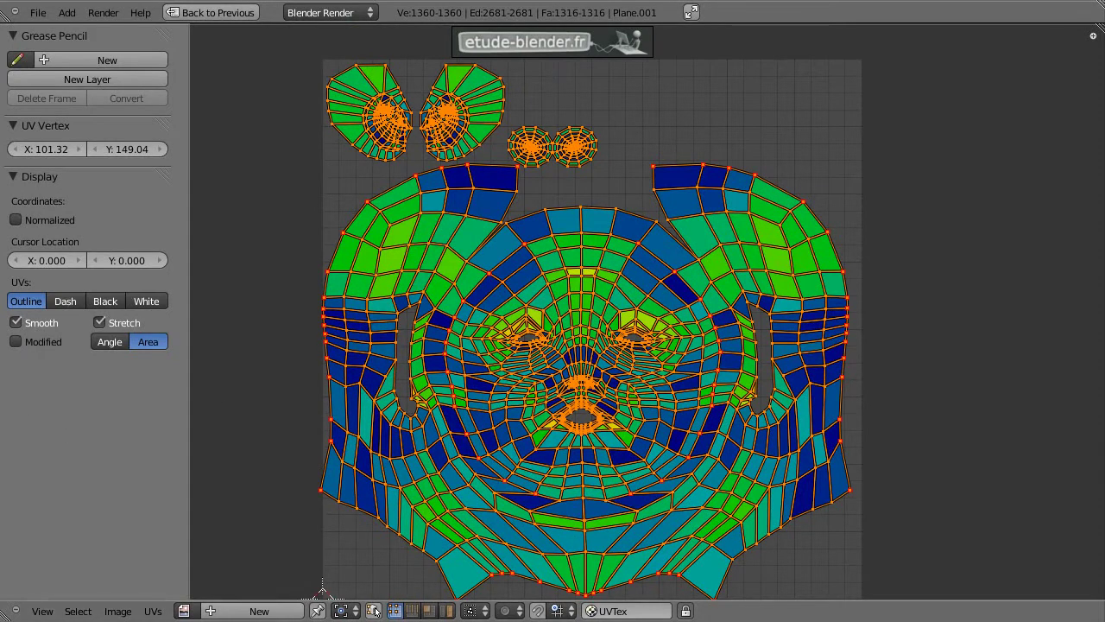
Deselect all UVs and move the forehead wedge's corner vertex toward the seam
{"action": "scroll", "coordinate": [492, 231], "scroll_direction": "up", "scroll_amount": 2}
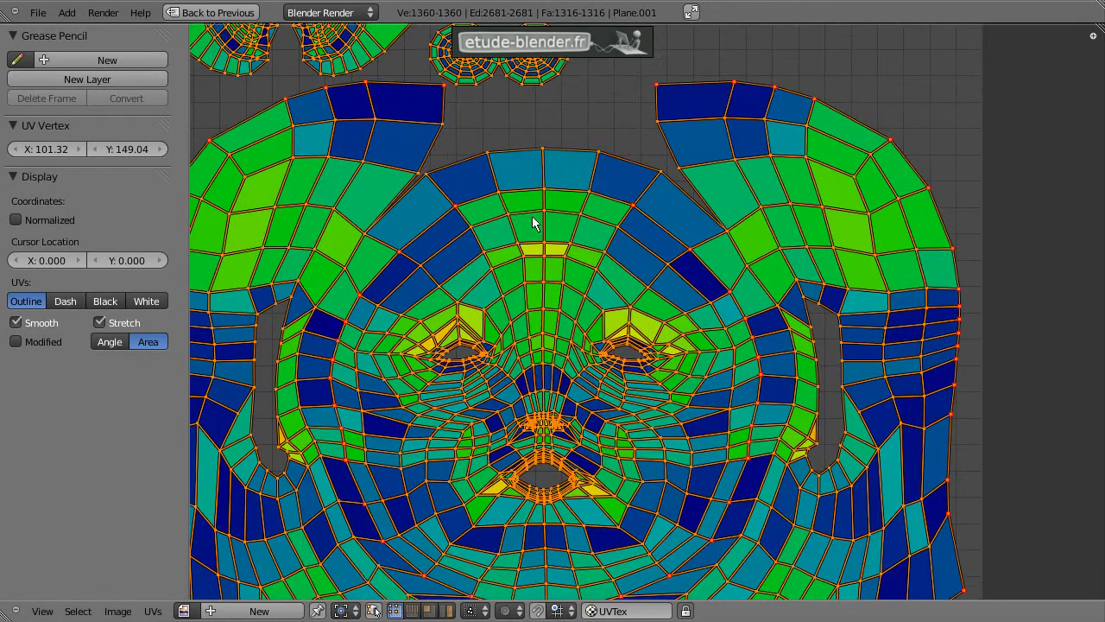
{"action": "scroll", "coordinate": [492, 231], "scroll_direction": "down", "scroll_amount": 1}
{"action": "scroll", "coordinate": [493, 232], "scroll_direction": "up", "scroll_amount": 2}
{"action": "key", "text": "a"}
{"action": "scroll", "coordinate": [400, 197], "scroll_direction": "up", "scroll_amount": 1}
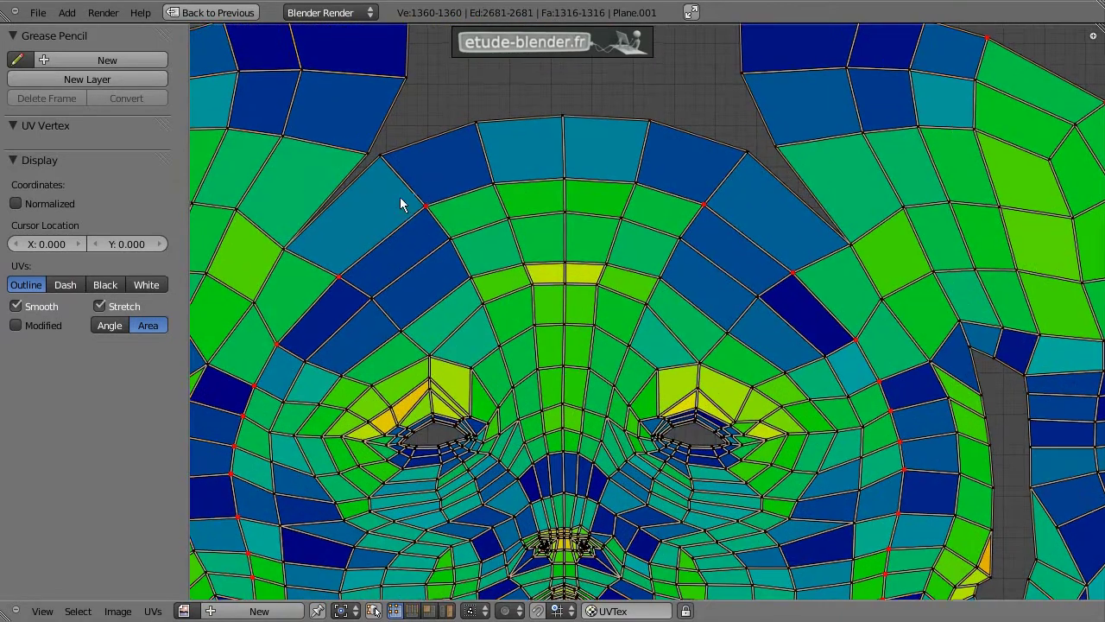
{"action": "scroll", "coordinate": [550, 254], "scroll_direction": "up", "scroll_amount": 2}
{"action": "scroll", "coordinate": [535, 296], "scroll_direction": "up", "scroll_amount": 1}
{"action": "middle_click_drag", "start_coordinate": [536, 296], "coordinate": [613, 424]}
{"action": "right_click", "coordinate": [482, 299]}
{"action": "key", "text": "g"}
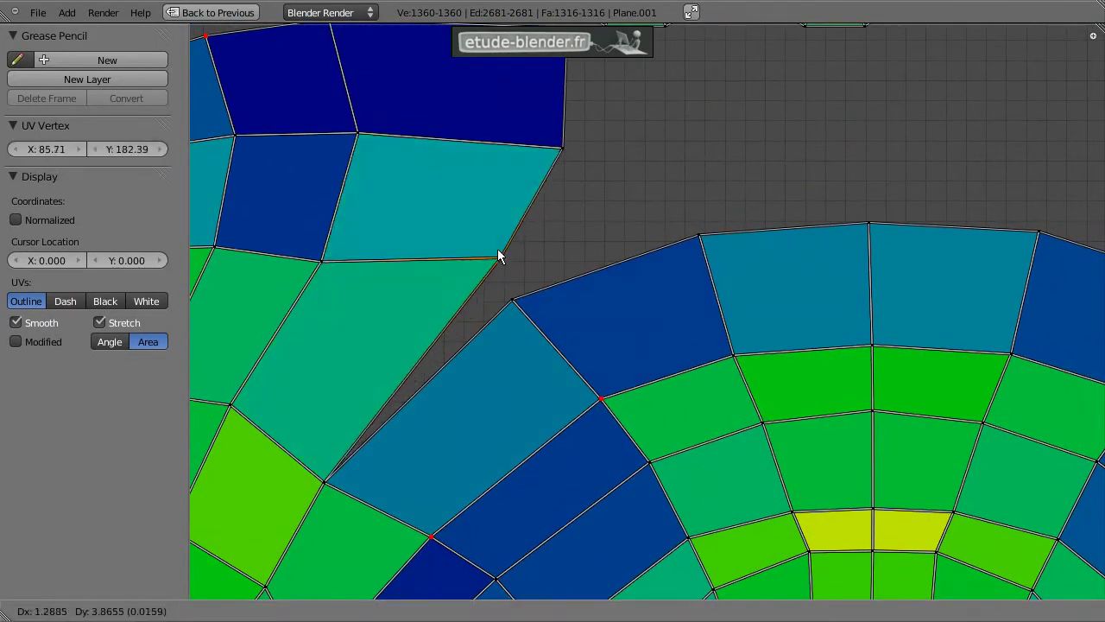
{"action": "left_click", "coordinate": [515, 311]}
Reposition the corner vertex so it closes the wedge-shaped gap
{"action": "key", "text": "g"}
{"action": "key", "text": "Escape"}
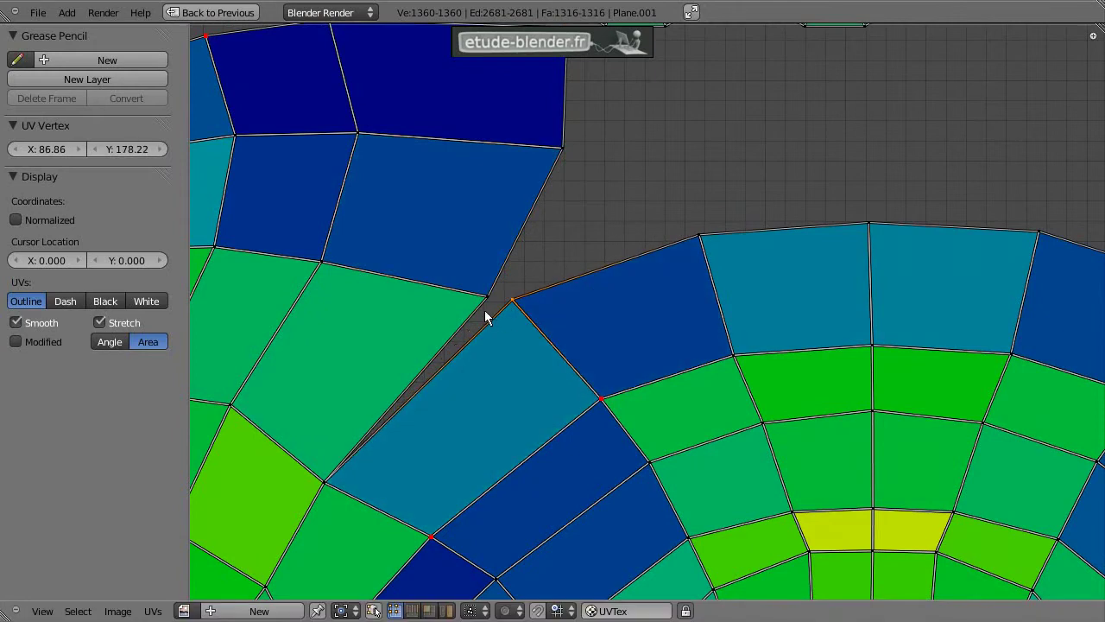
{"action": "key", "text": "g"}
{"action": "left_click", "coordinate": [514, 299]}
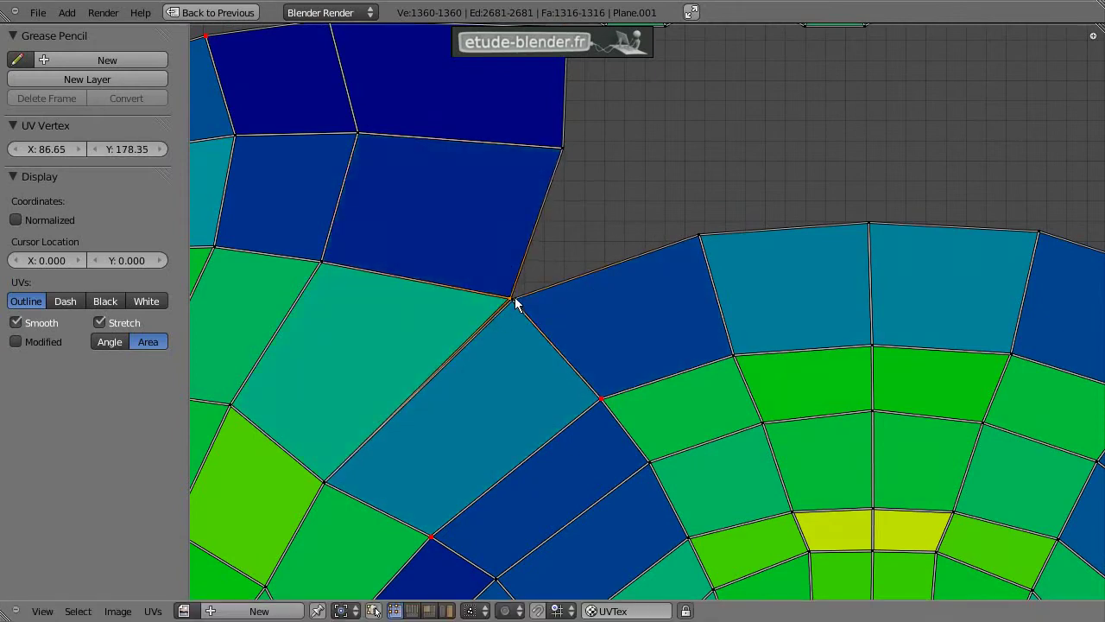
{"action": "scroll", "coordinate": [512, 301], "scroll_direction": "up", "scroll_amount": 2}
{"action": "left_click", "coordinate": [153, 610]}
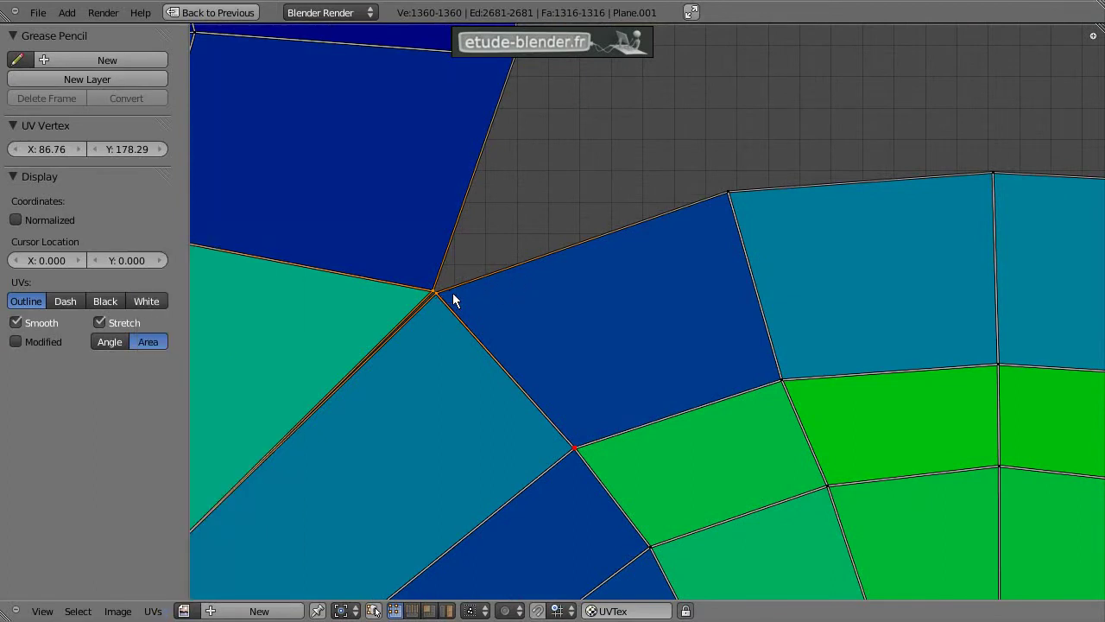
Move the island corner onto the forehead vertex
{"action": "key", "text": "g"}
{"action": "key", "text": "Escape"}
{"action": "scroll", "coordinate": [562, 237], "scroll_direction": "down", "scroll_amount": 2}
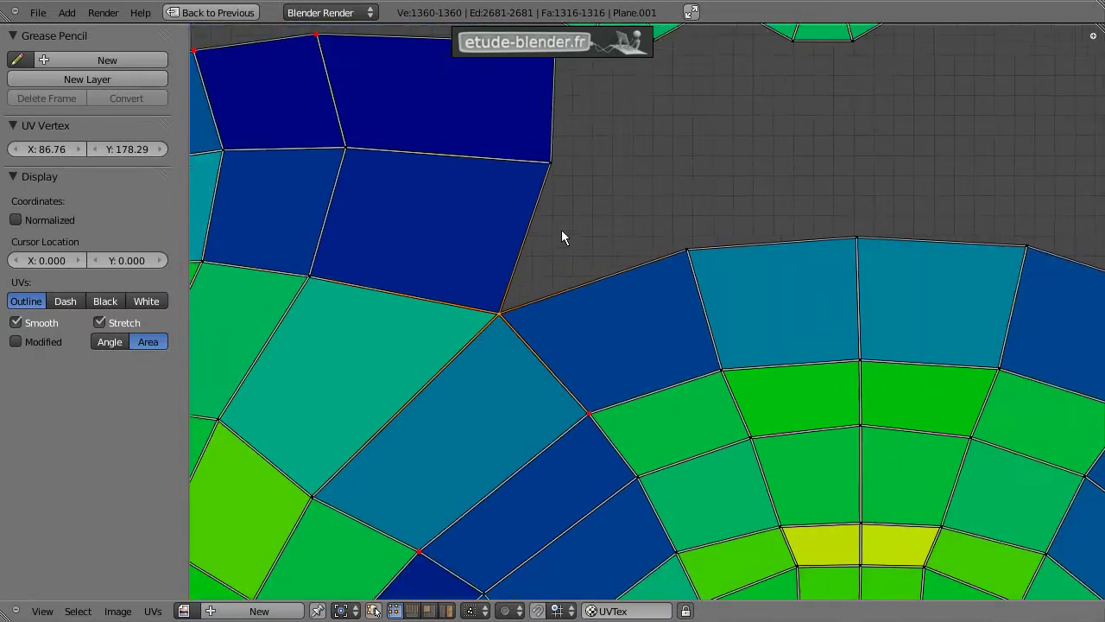
{"action": "middle_click_drag", "start_coordinate": [562, 236], "coordinate": [444, 310]}
{"action": "key", "text": "g"}
{"action": "key", "text": "Escape"}
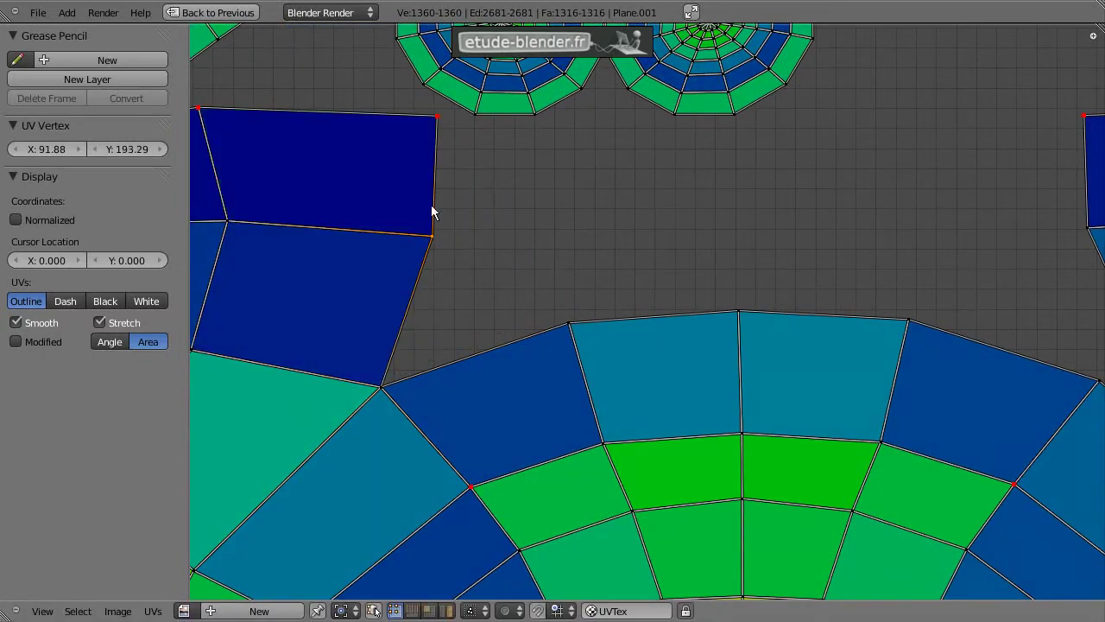
{"action": "key", "text": "g"}
{"action": "left_click", "coordinate": [572, 332]}
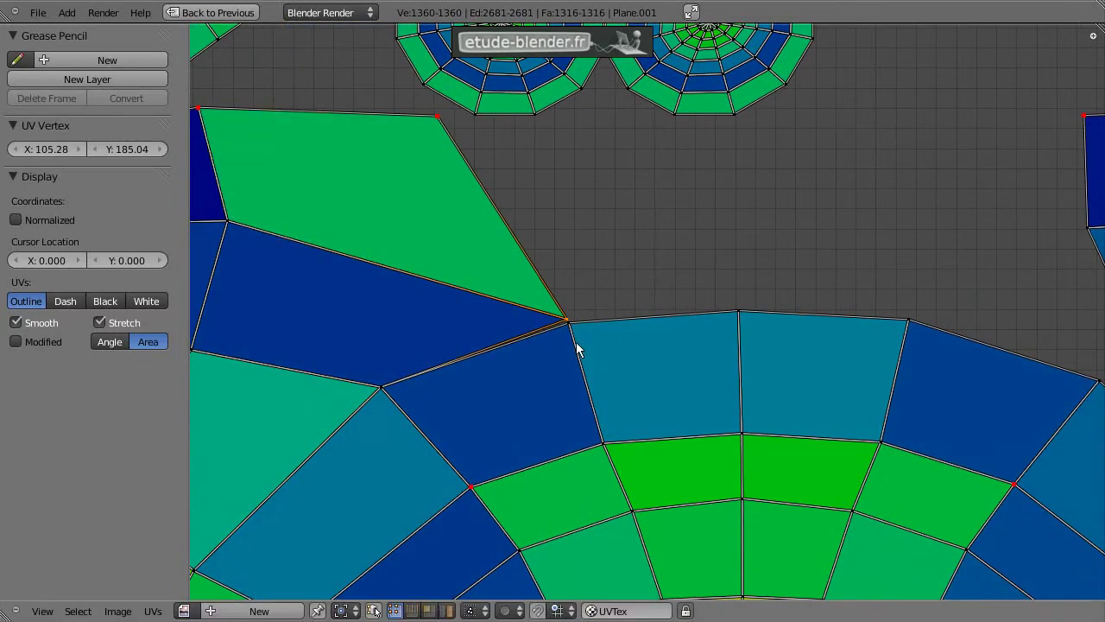
Slide the joined vertex along the forehead edge and back near the seam
{"action": "scroll", "coordinate": [577, 349], "scroll_direction": "up", "scroll_amount": 3}
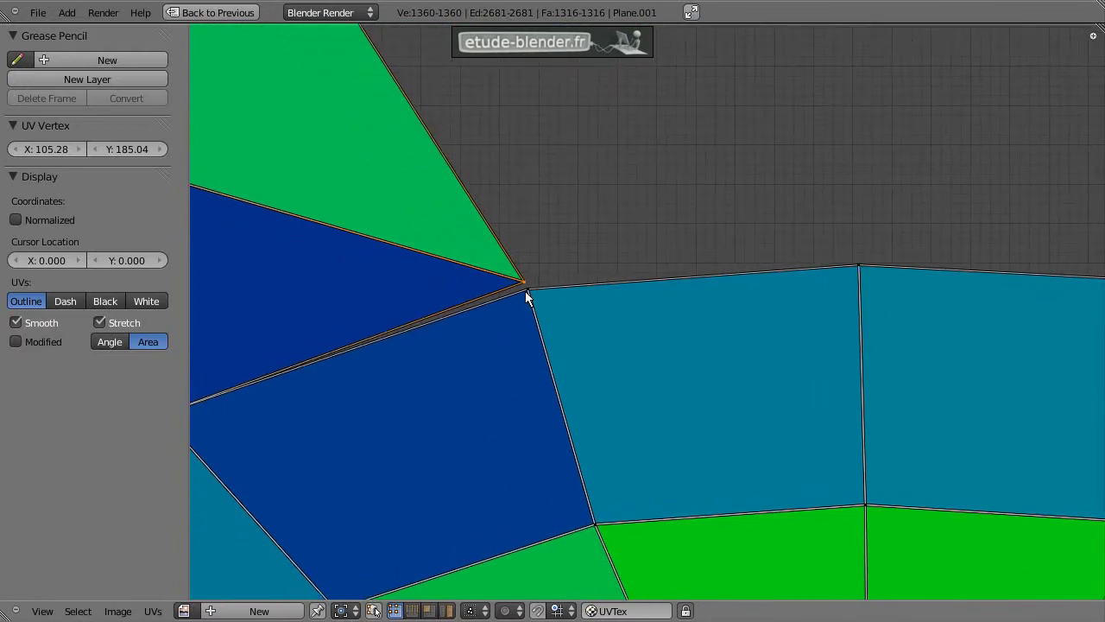
{"action": "middle_click_drag", "start_coordinate": [530, 311], "coordinate": [568, 298]}
{"action": "scroll", "coordinate": [568, 298], "scroll_direction": "down", "scroll_amount": 2}
{"action": "key", "text": "g"}
{"action": "left_click", "coordinate": [602, 298]}
{"action": "key", "text": "g"}
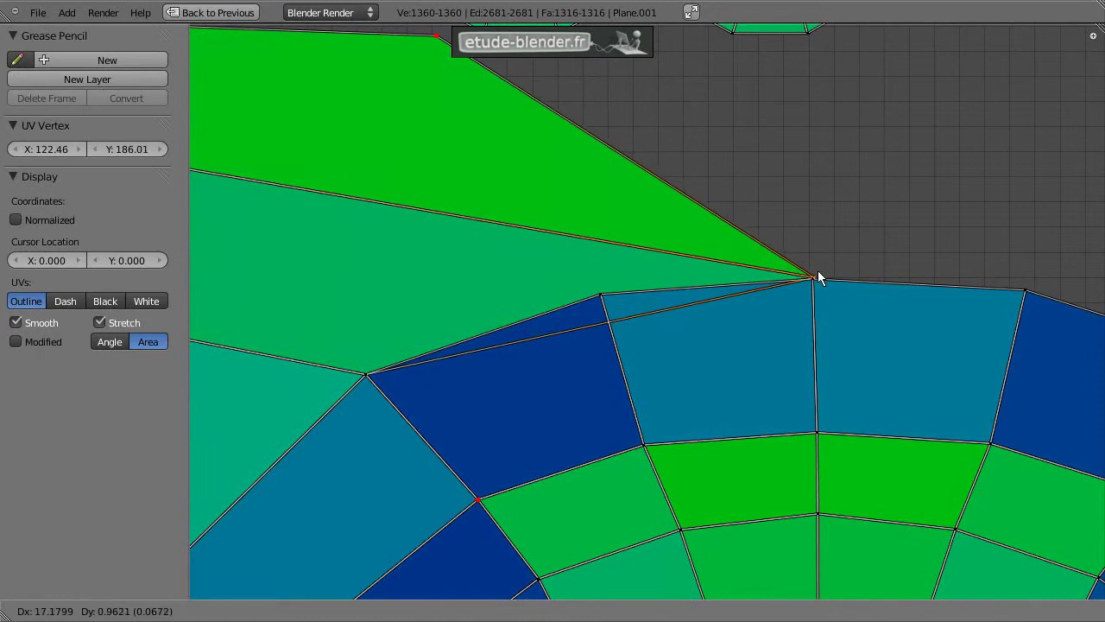
{"action": "left_click", "coordinate": [818, 278]}
{"action": "middle_click_drag", "start_coordinate": [831, 278], "coordinate": [730, 288]}
{"action": "scroll", "coordinate": [732, 288], "scroll_direction": "up", "scroll_amount": 1}
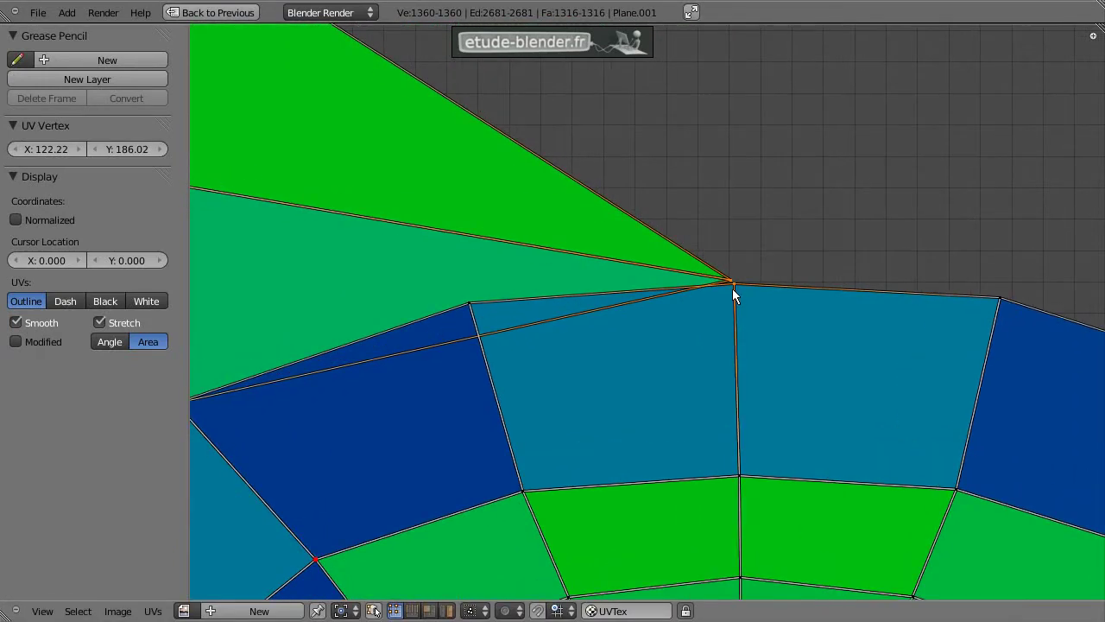
{"action": "key", "text": "g"}
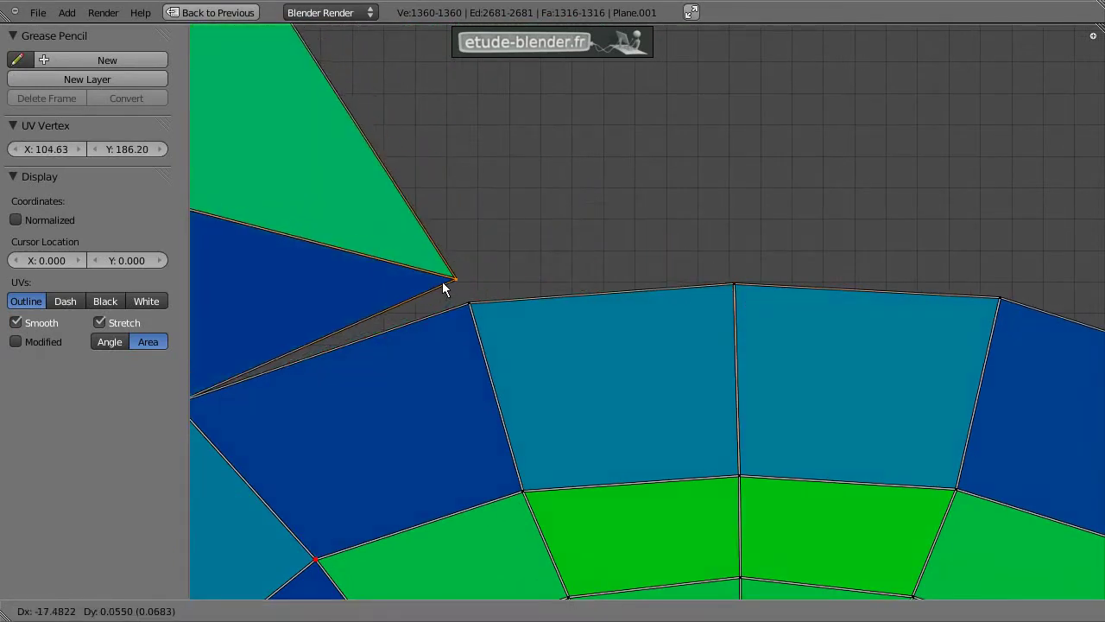
{"action": "left_click", "coordinate": [449, 312]}
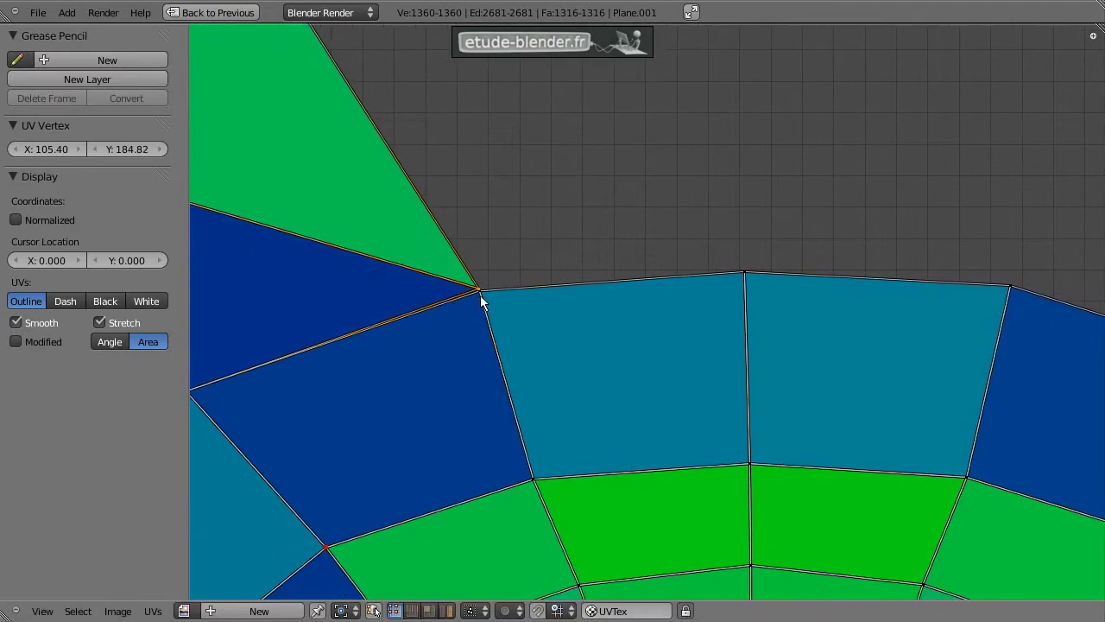
Nudge the seam vertex until it settles at the forehead corner
{"action": "key", "text": "g"}
{"action": "left_click", "coordinate": [488, 304]}
{"action": "middle_click_drag", "start_coordinate": [423, 351], "coordinate": [517, 274]}
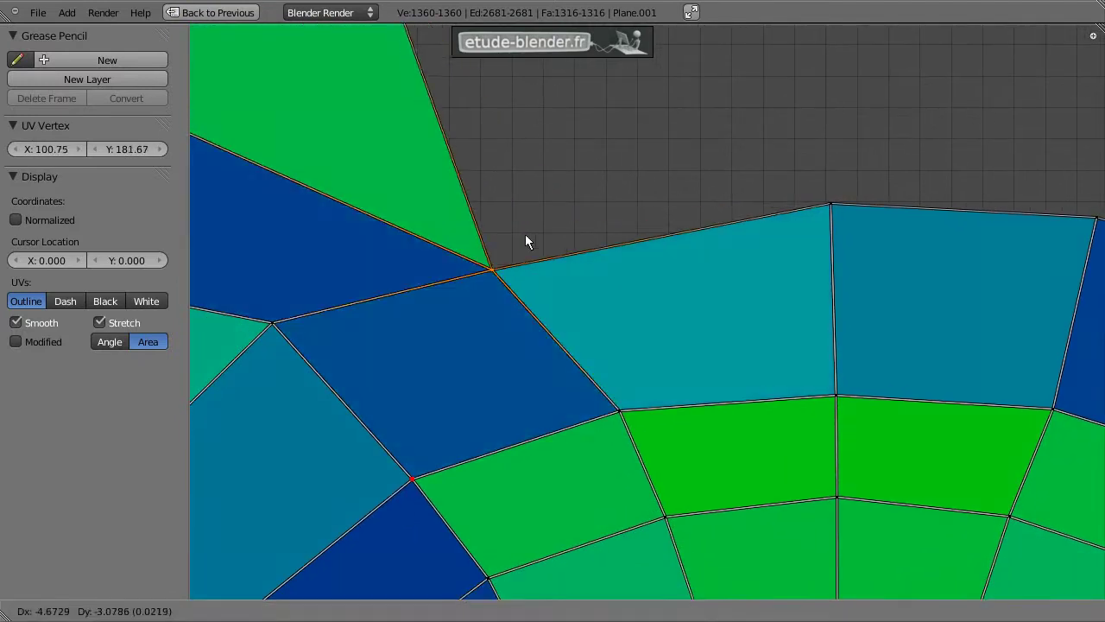
{"action": "scroll", "coordinate": [526, 275], "scroll_direction": "down", "scroll_amount": 1}
{"action": "scroll", "coordinate": [529, 280], "scroll_direction": "down", "scroll_amount": 2}
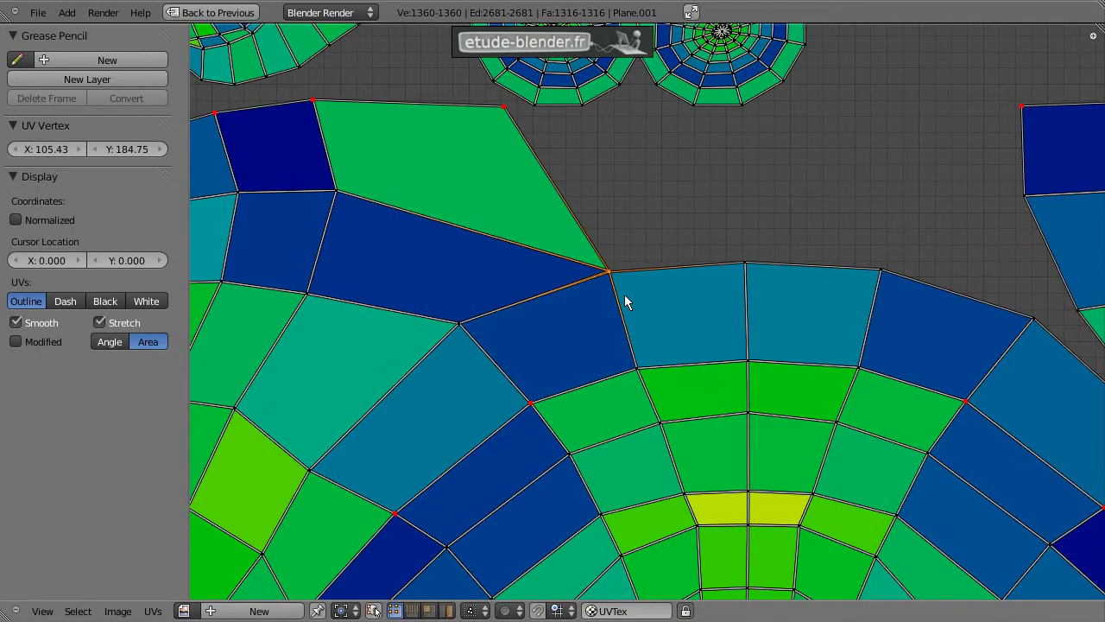
{"action": "key", "text": "g"}
{"action": "left_click", "coordinate": [626, 301]}
{"action": "key", "text": "g"}
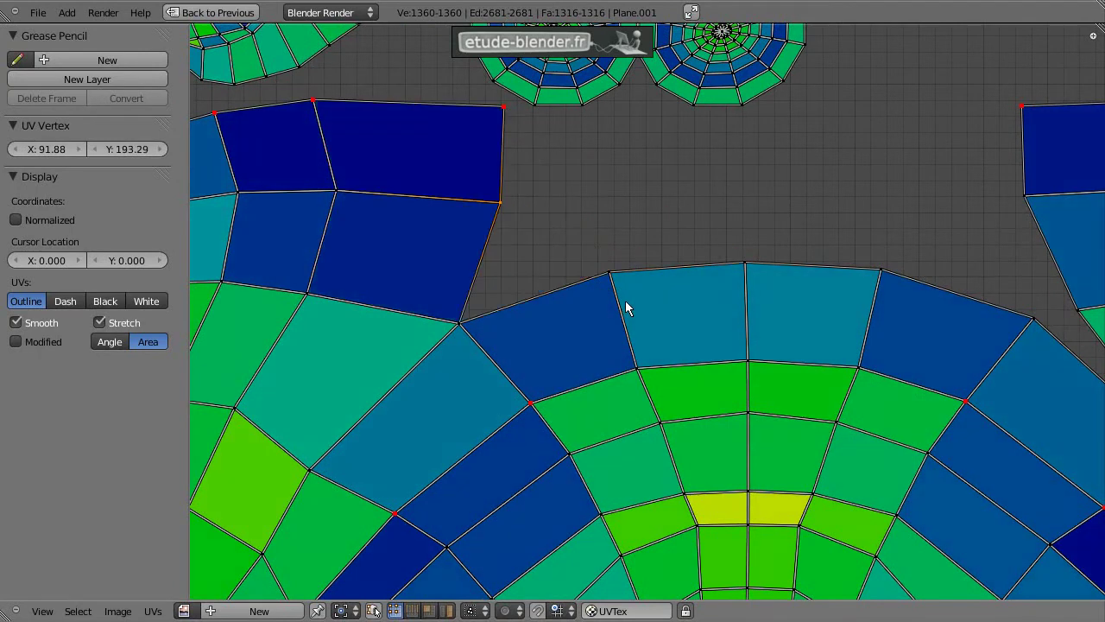
{"action": "left_click", "coordinate": [627, 309]}
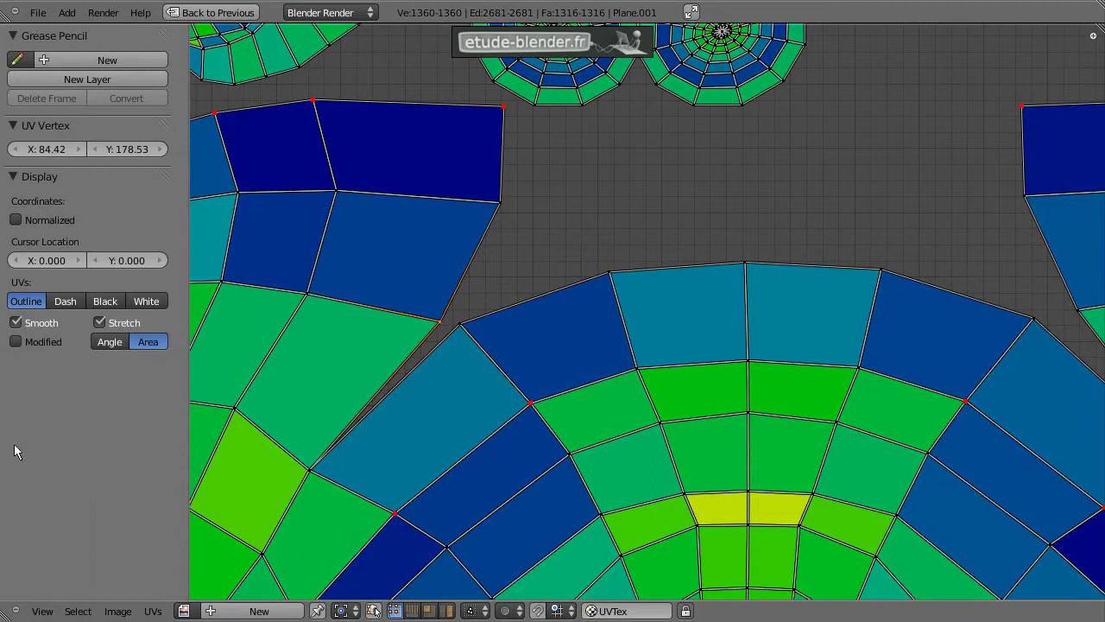
Run Pack Islands on the UV layout
{"action": "scroll", "coordinate": [481, 370], "scroll_direction": "down", "scroll_amount": 4}
{"action": "scroll", "coordinate": [497, 367], "scroll_direction": "down", "scroll_amount": 1}
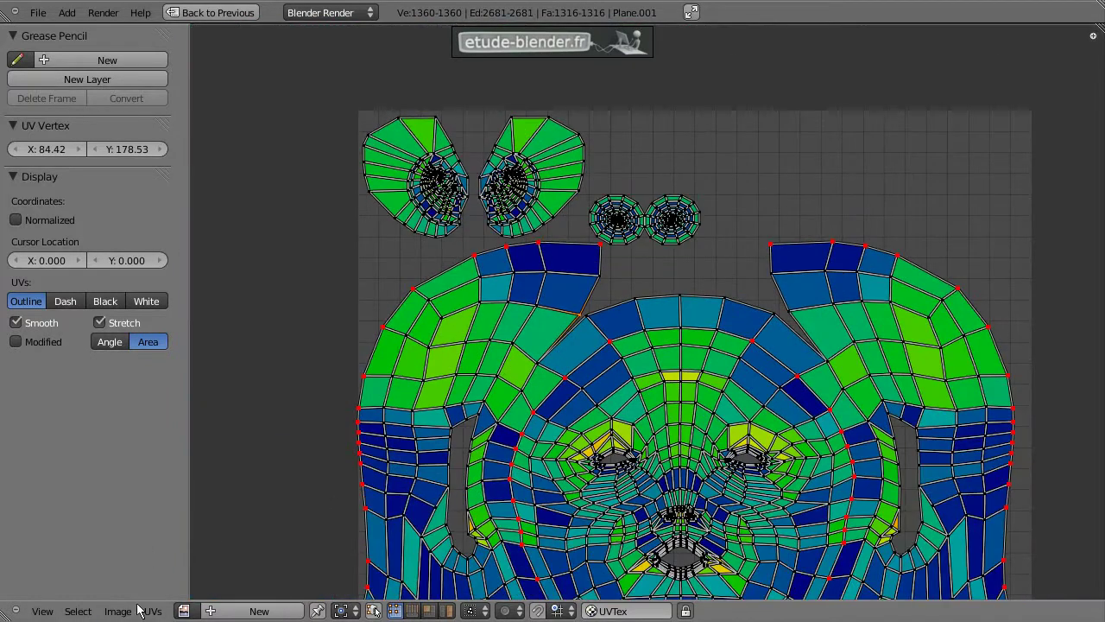
{"action": "left_click", "coordinate": [151, 611]}
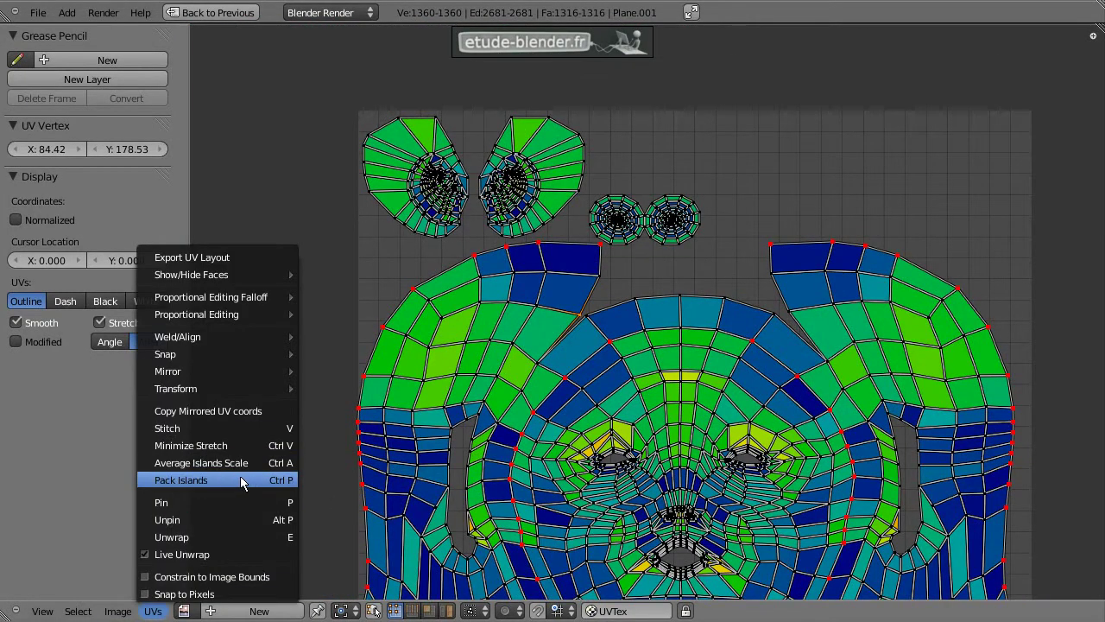
{"action": "left_click", "coordinate": [217, 489]}
Move the two small round islands to the top-right corner and right side
{"action": "key", "text": "l"}
{"action": "key", "text": "g"}
{"action": "left_click", "coordinate": [987, 168]}
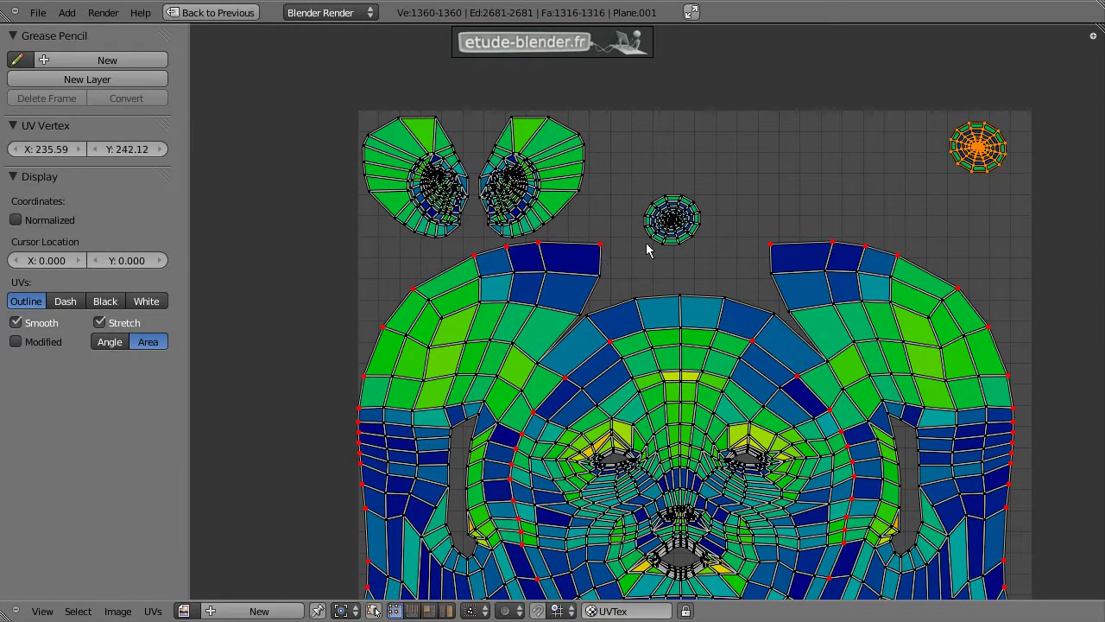
{"action": "key", "text": "l"}
{"action": "key", "text": "g"}
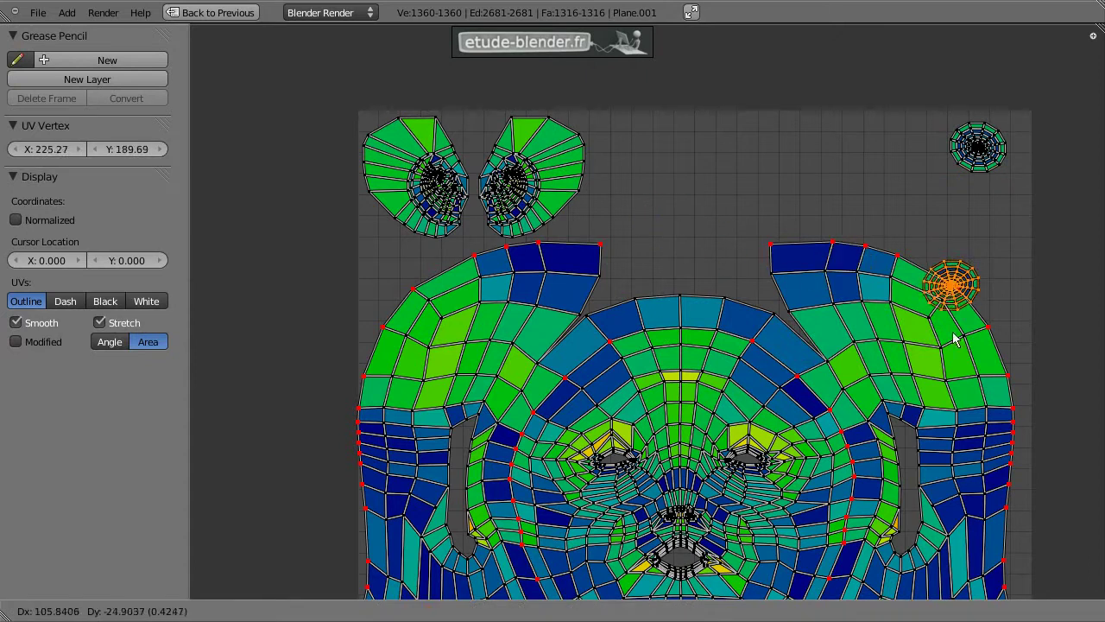
{"action": "left_click", "coordinate": [957, 339]}
Reposition the right and left ear islands
{"action": "key", "text": "l"}
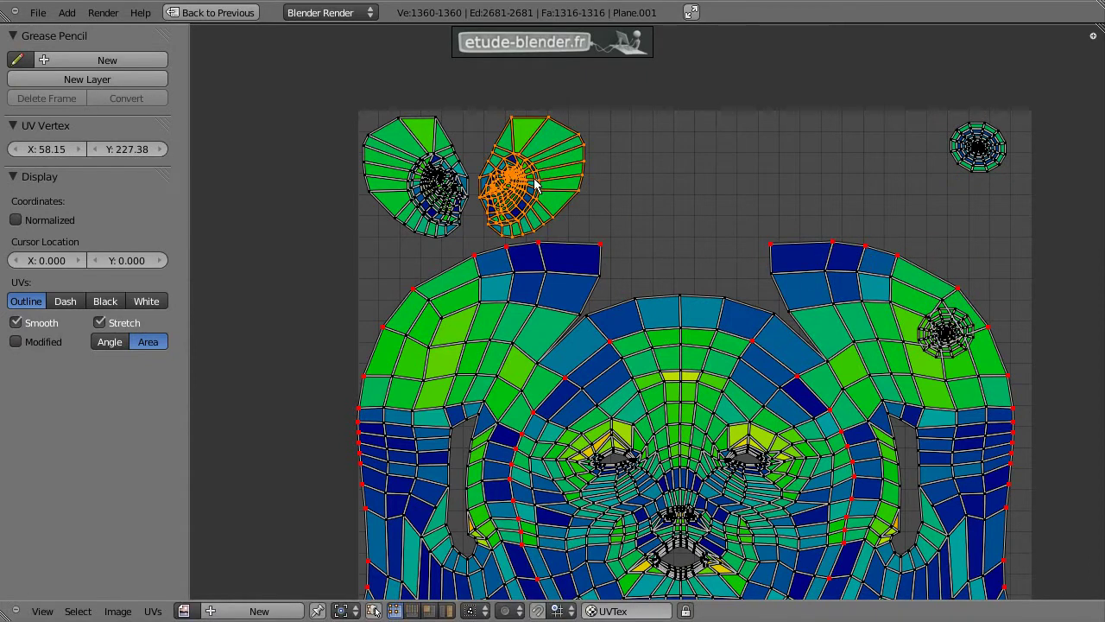
{"action": "key", "text": "g"}
{"action": "left_click", "coordinate": [803, 200]}
{"action": "key", "text": "l"}
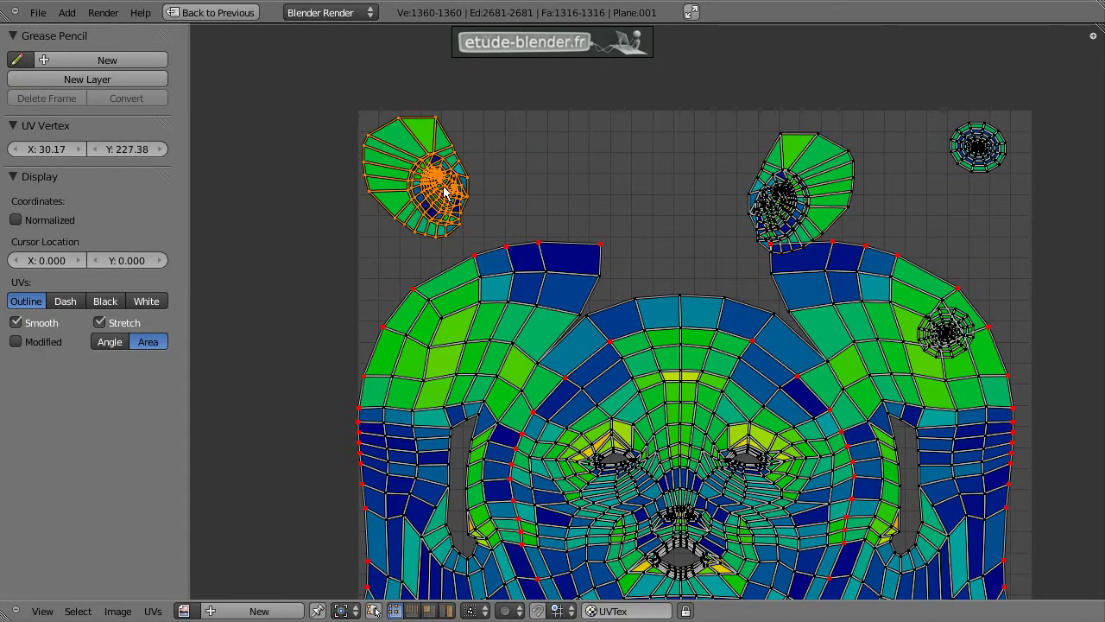
{"action": "key", "text": "g"}
Select every island and pack them all into the UV square again
{"action": "key", "text": "a"}
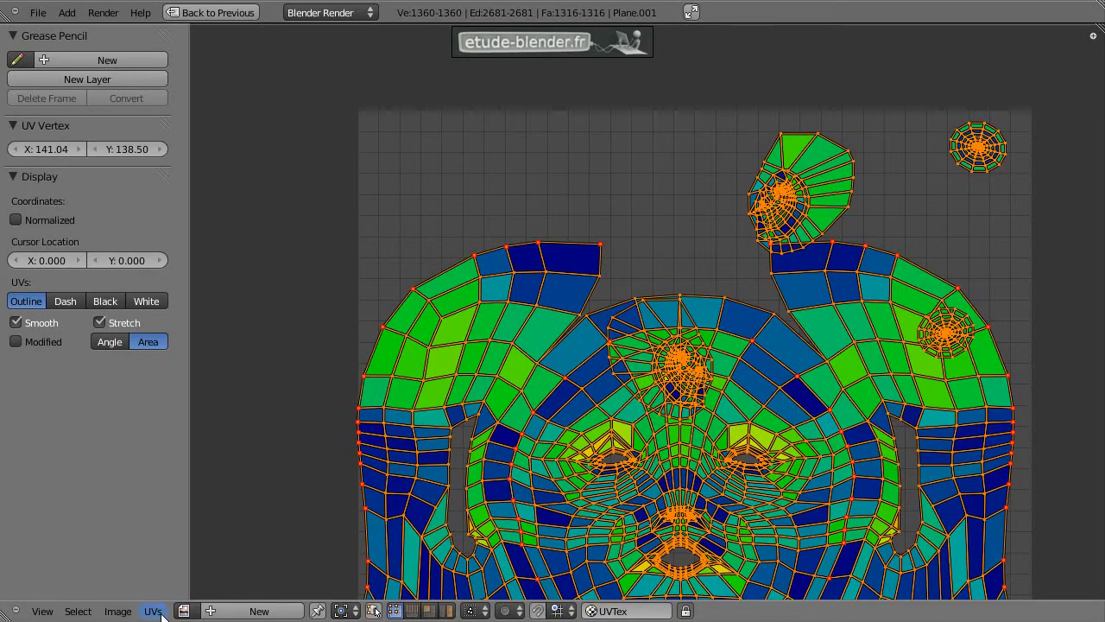
{"action": "left_click", "coordinate": [153, 611]}
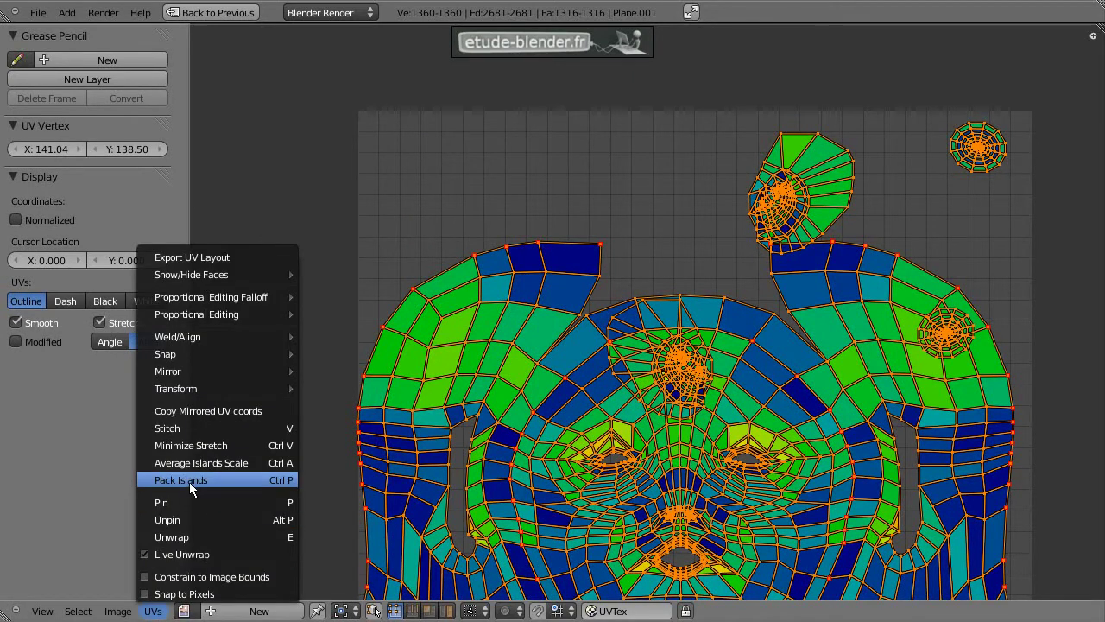
{"action": "left_click", "coordinate": [222, 480]}
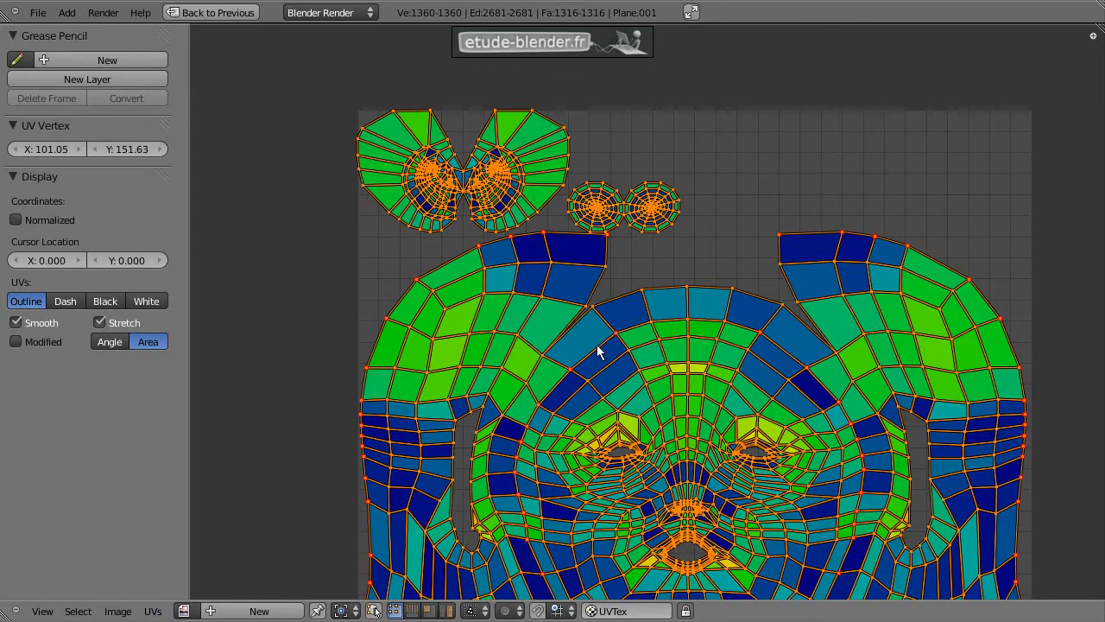
{"action": "scroll", "coordinate": [572, 394], "scroll_direction": "down", "scroll_amount": 1}
{"action": "scroll", "coordinate": [569, 399], "scroll_direction": "down", "scroll_amount": 1}
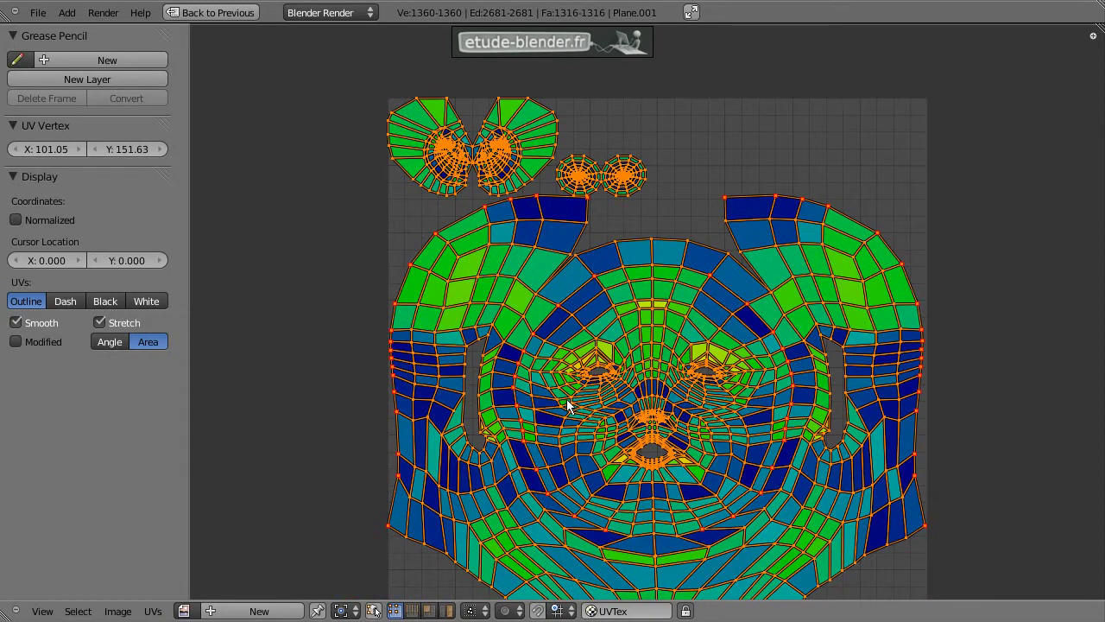
Set the UV sticky selection mode to Shared Location
{"action": "scroll", "coordinate": [610, 380], "scroll_direction": "up", "scroll_amount": 3}
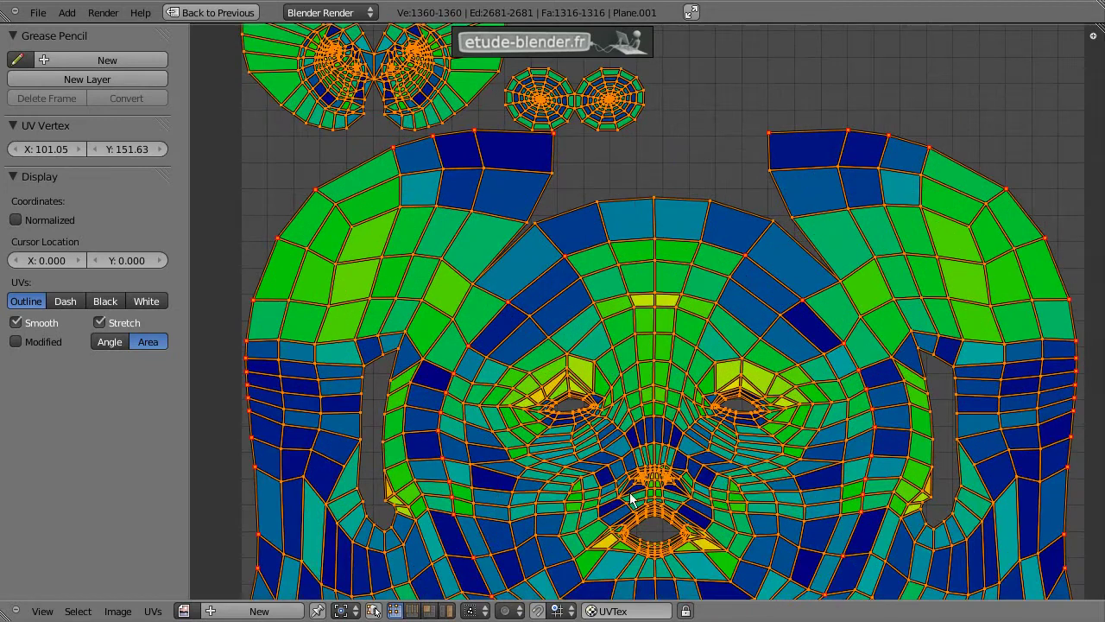
{"action": "scroll", "coordinate": [634, 501], "scroll_direction": "down", "scroll_amount": 1}
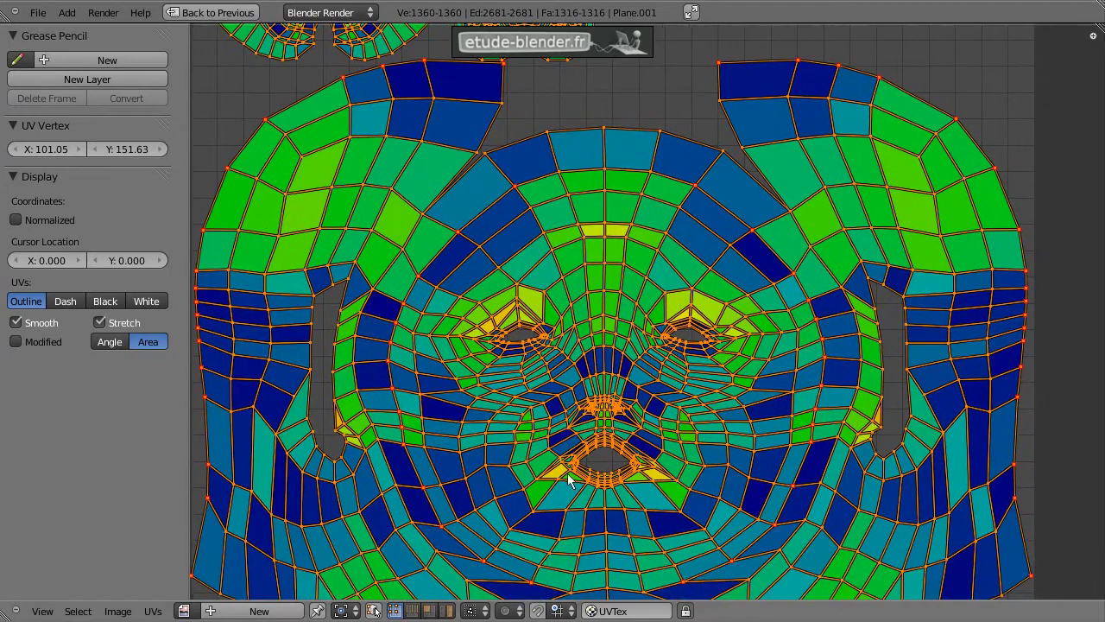
{"action": "left_click", "coordinate": [474, 615]}
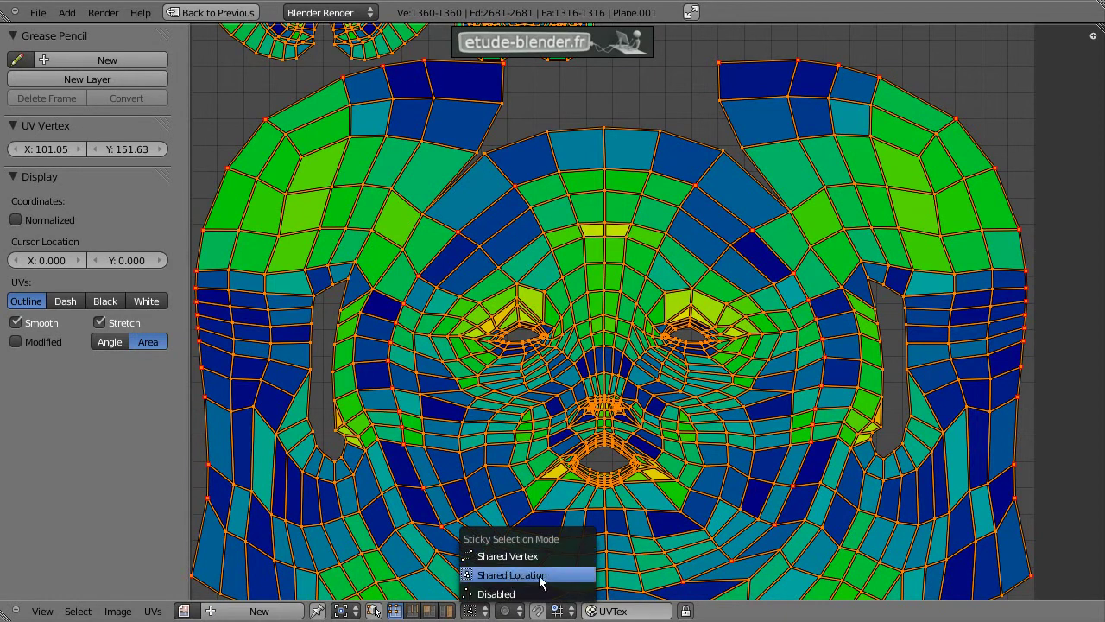
{"action": "left_click", "coordinate": [509, 574]}
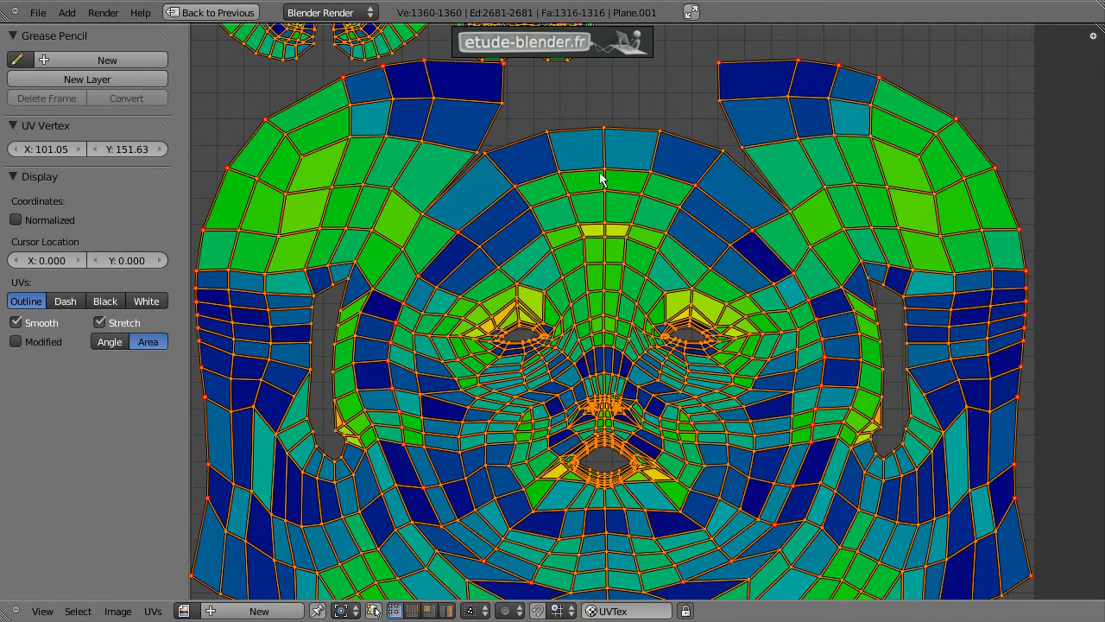
Test-move a forehead UV vertex, cancel the move, and reopen the sticky mode list
{"action": "left_click", "coordinate": [560, 177]}
{"action": "key", "text": "g"}
{"action": "left_click", "coordinate": [557, 176]}
{"action": "scroll", "coordinate": [572, 179], "scroll_direction": "up", "scroll_amount": 2}
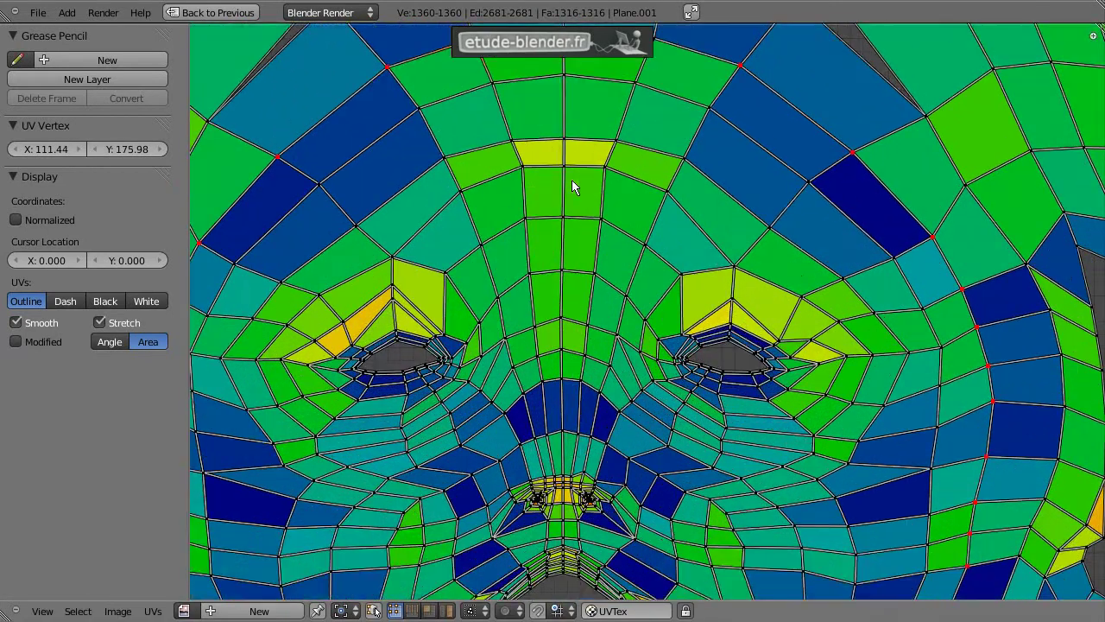
{"action": "scroll", "coordinate": [591, 373], "scroll_direction": "up", "scroll_amount": 2}
{"action": "scroll", "coordinate": [567, 319], "scroll_direction": "up", "scroll_amount": 2}
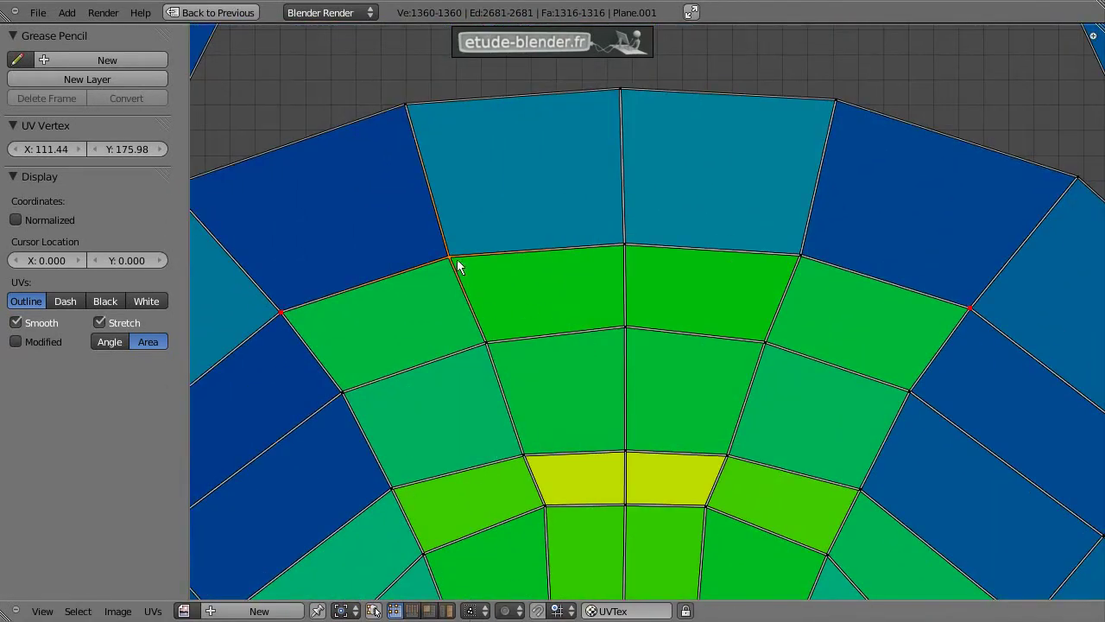
{"action": "key", "text": "g"}
{"action": "key", "text": "Escape"}
{"action": "left_click", "coordinate": [473, 612]}
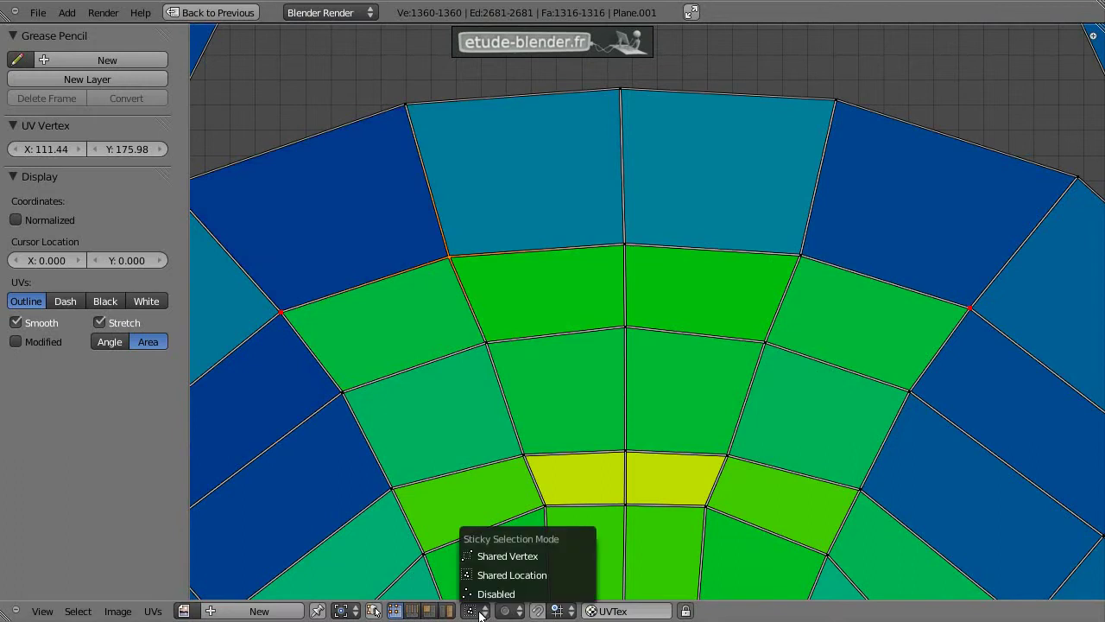
Switch sticky selection to Shared Vertex and move the forehead arc's top-left vertex
{"action": "left_click", "coordinate": [501, 556]}
{"action": "scroll", "coordinate": [513, 561], "scroll_direction": "down", "scroll_amount": 5}
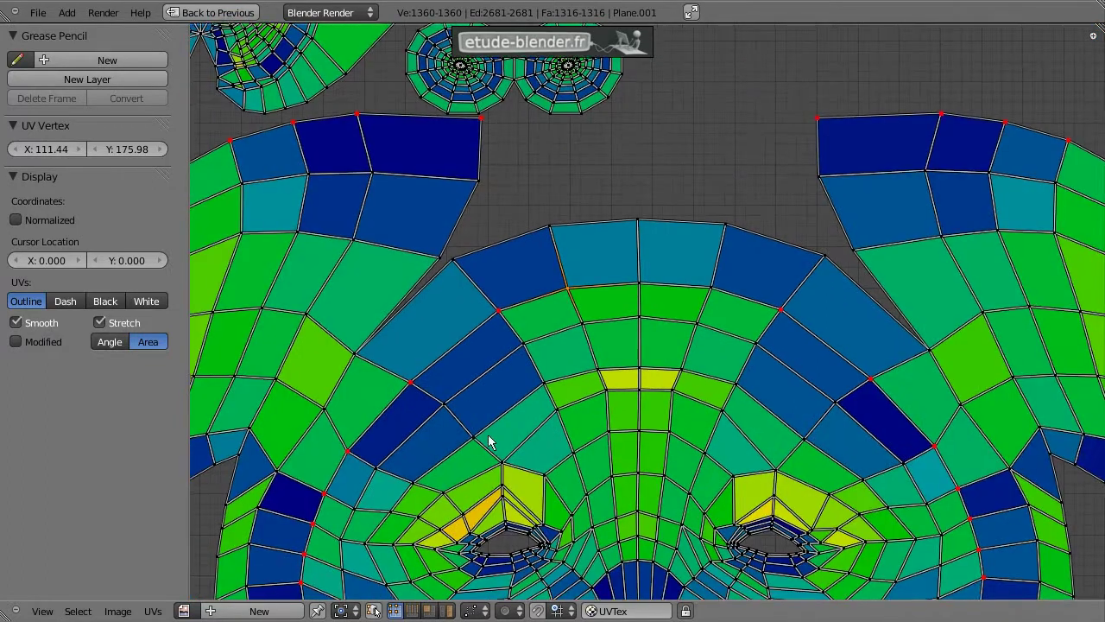
{"action": "scroll", "coordinate": [509, 449], "scroll_direction": "up", "scroll_amount": 1}
{"action": "right_click", "coordinate": [595, 234]}
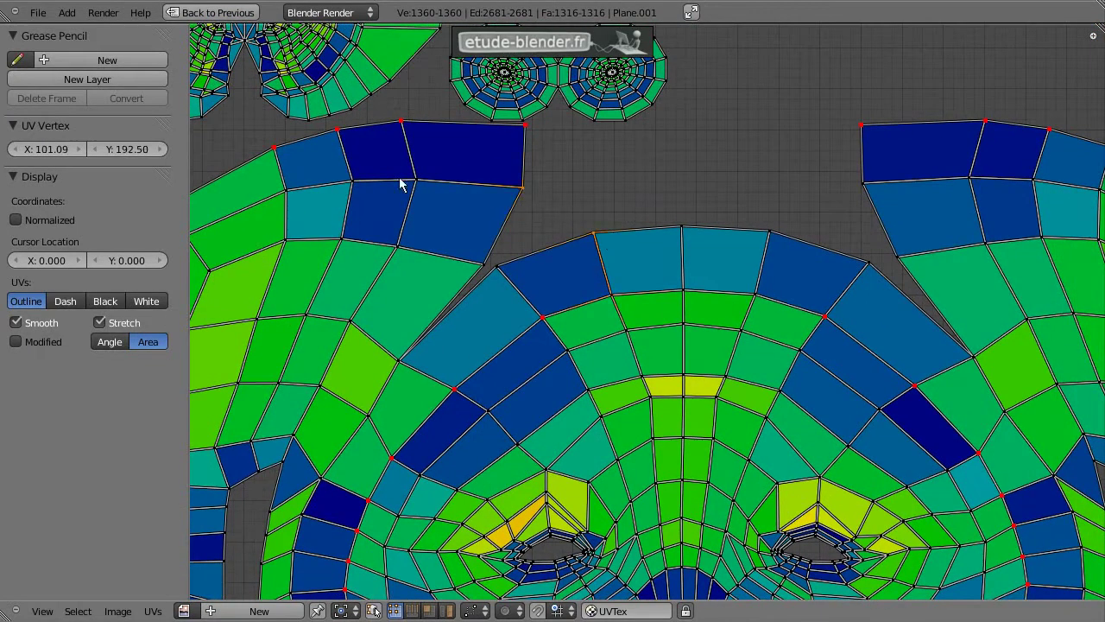
{"action": "key", "text": "ctrl+Up"}
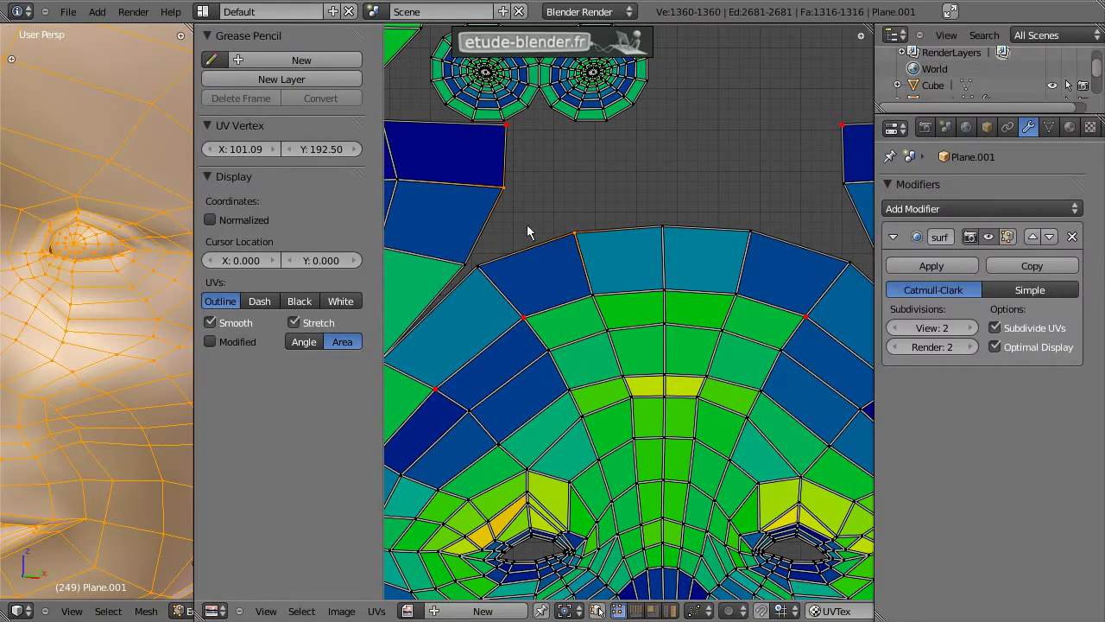
{"action": "key", "text": "ctrl+Up"}
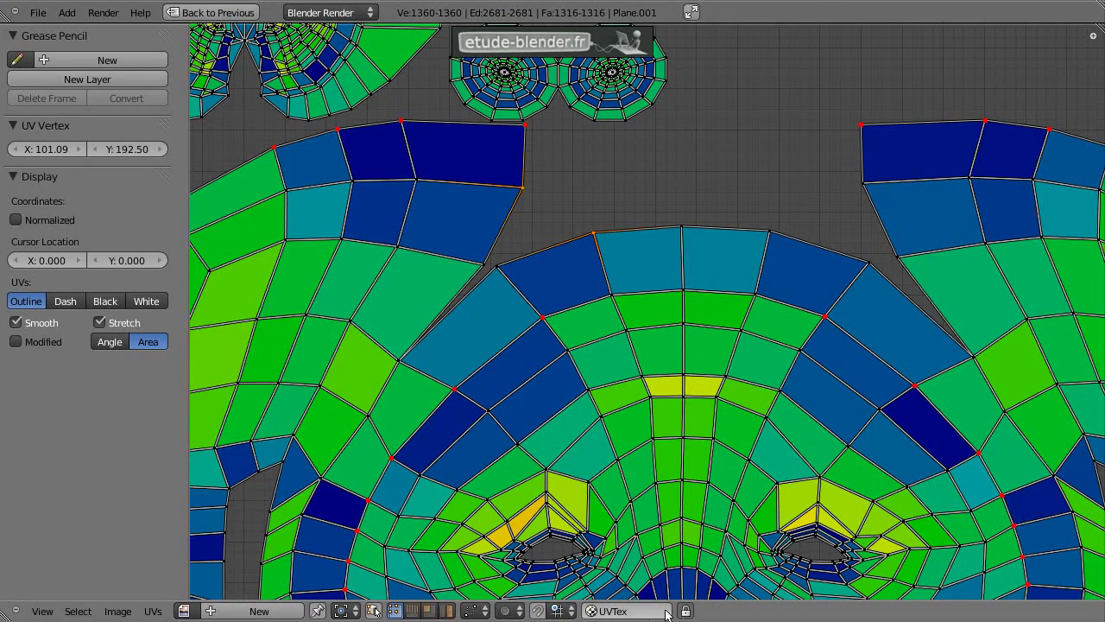
{"action": "key", "text": "g"}
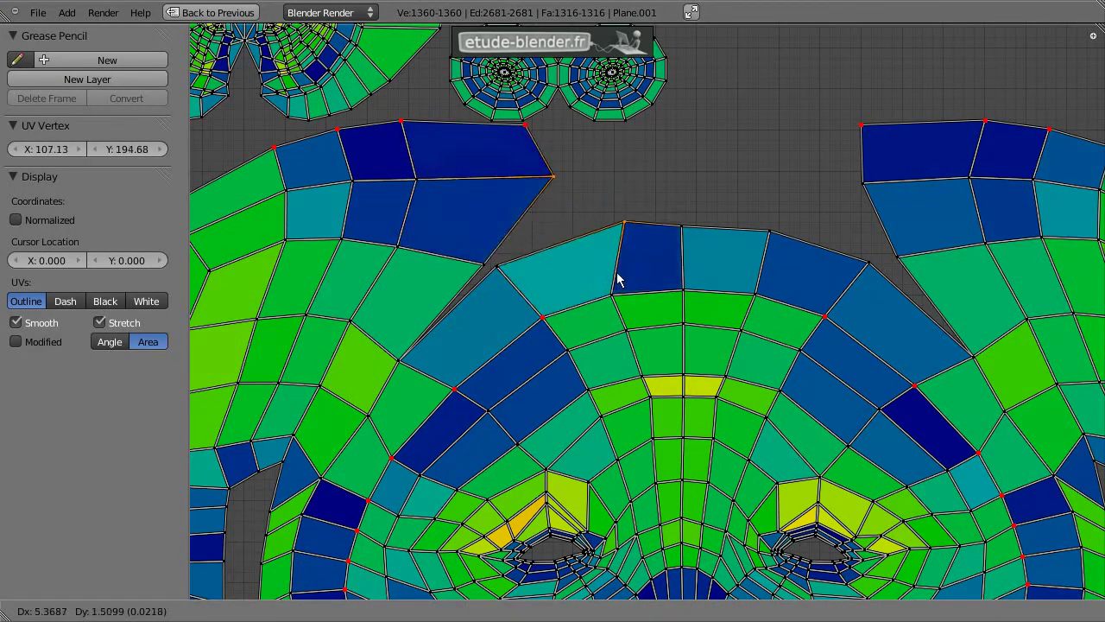
{"action": "left_click", "coordinate": [599, 284]}
Move another forehead seam vertex slightly left and bring up the sticky selection modes
{"action": "scroll", "coordinate": [499, 378], "scroll_direction": "down", "scroll_amount": 2}
{"action": "middle_click_drag", "start_coordinate": [498, 378], "coordinate": [520, 371]}
{"action": "right_click", "coordinate": [421, 471]}
{"action": "key", "text": "g"}
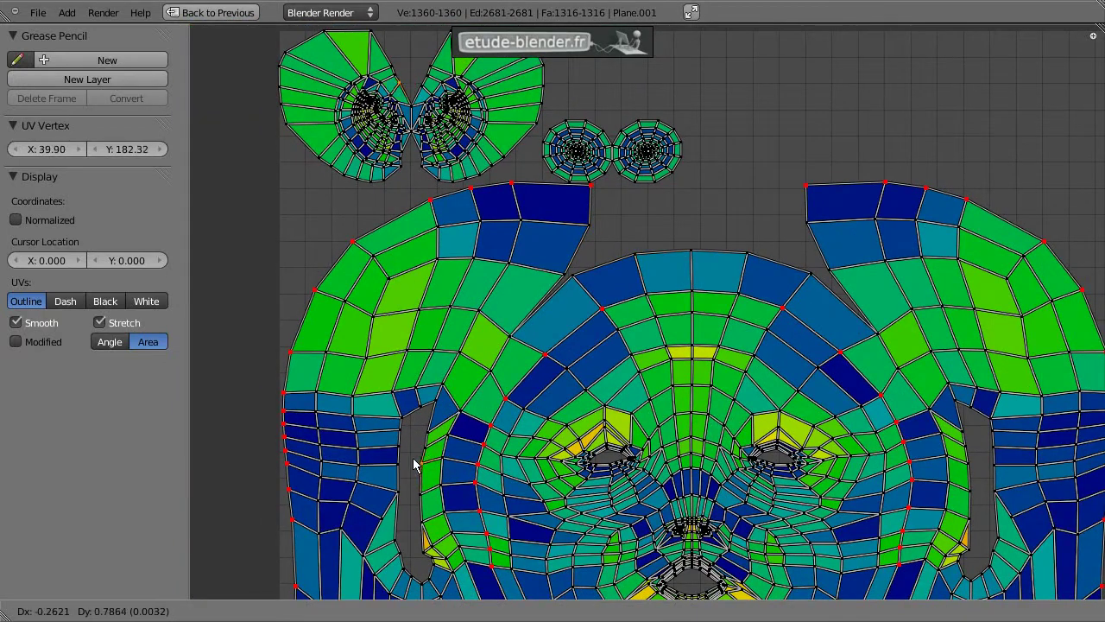
{"action": "left_click", "coordinate": [433, 460]}
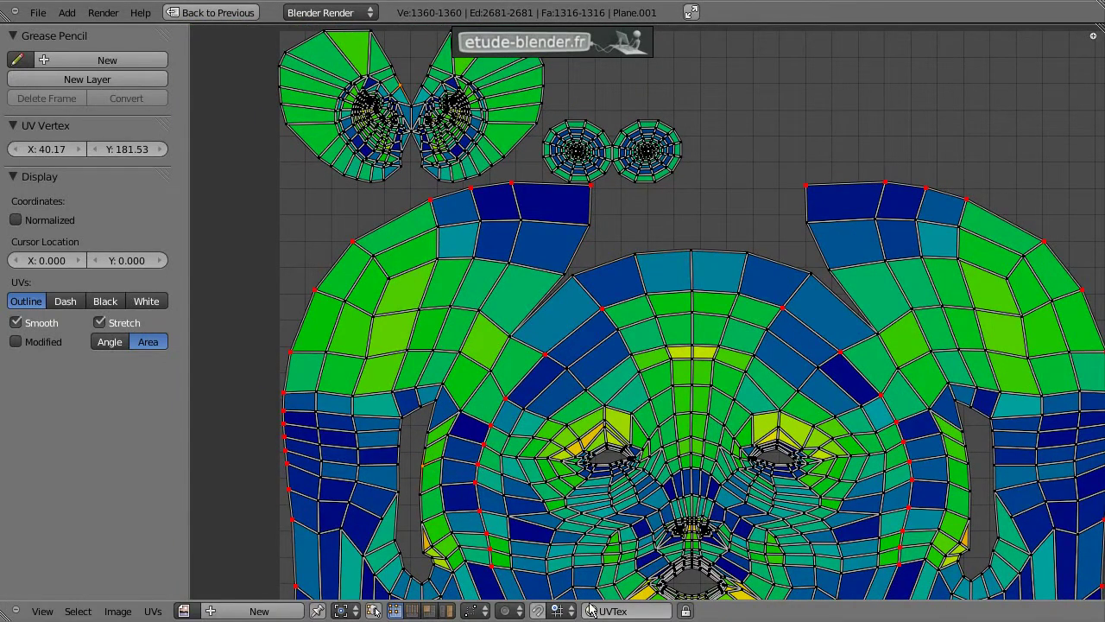
{"action": "left_click", "coordinate": [469, 612]}
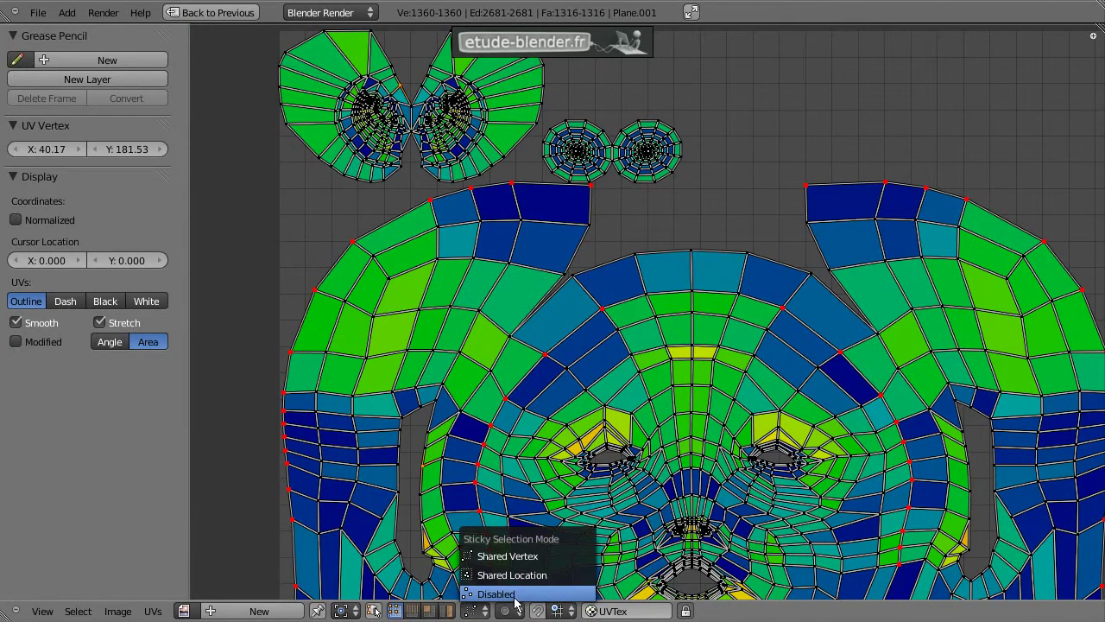
Disable sticky selection and split the top-arc seam corners of the left and right faces
{"action": "left_click", "coordinate": [515, 595]}
{"action": "scroll", "coordinate": [718, 346], "scroll_direction": "up", "scroll_amount": 3}
{"action": "mouse_move", "coordinate": [615, 235]}
{"action": "middle_mouse_down"}
{"action": "mouse_move", "coordinate": [643, 194]}
{"action": "mouse_move", "coordinate": [595, 219]}
{"action": "middle_mouse_up"}
{"action": "right_click", "coordinate": [580, 195]}
{"action": "key", "text": "g"}
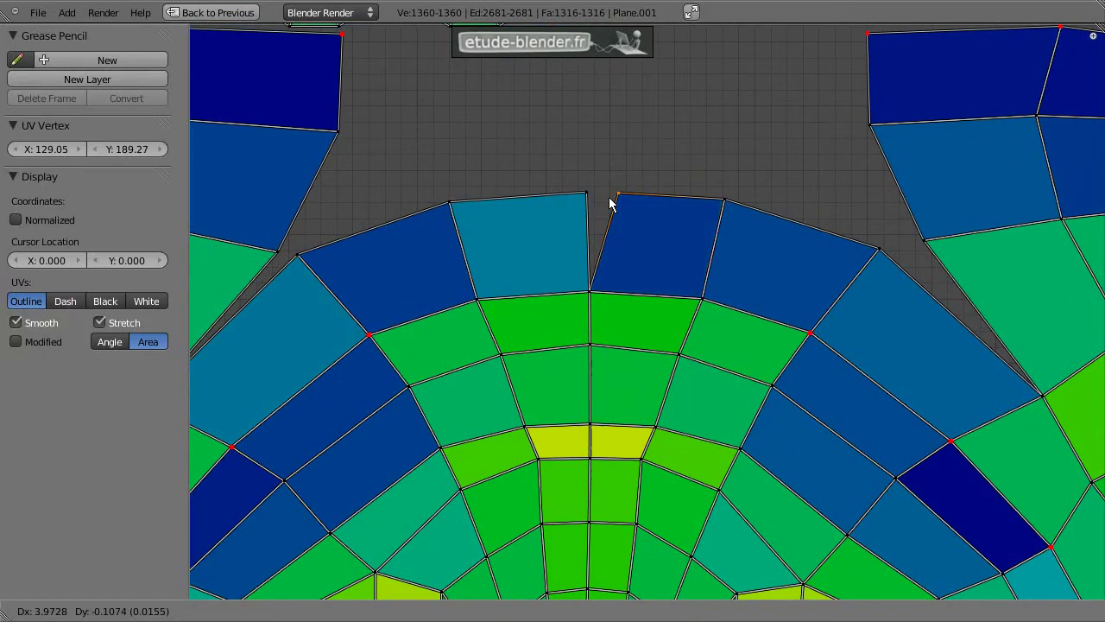
{"action": "left_click", "coordinate": [609, 203]}
{"action": "right_click", "coordinate": [579, 195]}
{"action": "key", "text": "g"}
{"action": "left_click", "coordinate": [550, 204]}
Pull apart the blue and green faces' corners along the middle of the centre seam
{"action": "right_click", "coordinate": [590, 298]}
{"action": "key", "text": "g"}
{"action": "left_click", "coordinate": [553, 291]}
{"action": "right_click", "coordinate": [590, 295]}
{"action": "key", "text": "g"}
{"action": "left_click", "coordinate": [590, 306]}
{"action": "right_click", "coordinate": [565, 306]}
{"action": "key", "text": "g"}
{"action": "left_click", "coordinate": [556, 320]}
{"action": "right_click", "coordinate": [617, 287]}
{"action": "key", "text": "g"}
{"action": "right_click", "coordinate": [604, 291]}
{"action": "right_click", "coordinate": [605, 291]}
{"action": "key", "text": "g"}
{"action": "left_click", "coordinate": [627, 276]}
Separate the lower green faces' seam corners, opening a notch between the halves
{"action": "right_click", "coordinate": [584, 348]}
{"action": "key", "text": "g"}
{"action": "left_click", "coordinate": [562, 342]}
{"action": "right_click", "coordinate": [590, 354]}
{"action": "key", "text": "g"}
{"action": "left_click", "coordinate": [557, 369]}
{"action": "right_click", "coordinate": [587, 350]}
{"action": "key", "text": "g"}
{"action": "left_click", "coordinate": [613, 380]}
{"action": "right_click", "coordinate": [596, 354]}
{"action": "key", "text": "g"}
{"action": "left_click", "coordinate": [620, 348]}
{"action": "scroll", "coordinate": [611, 385], "scroll_direction": "up", "scroll_amount": 1}
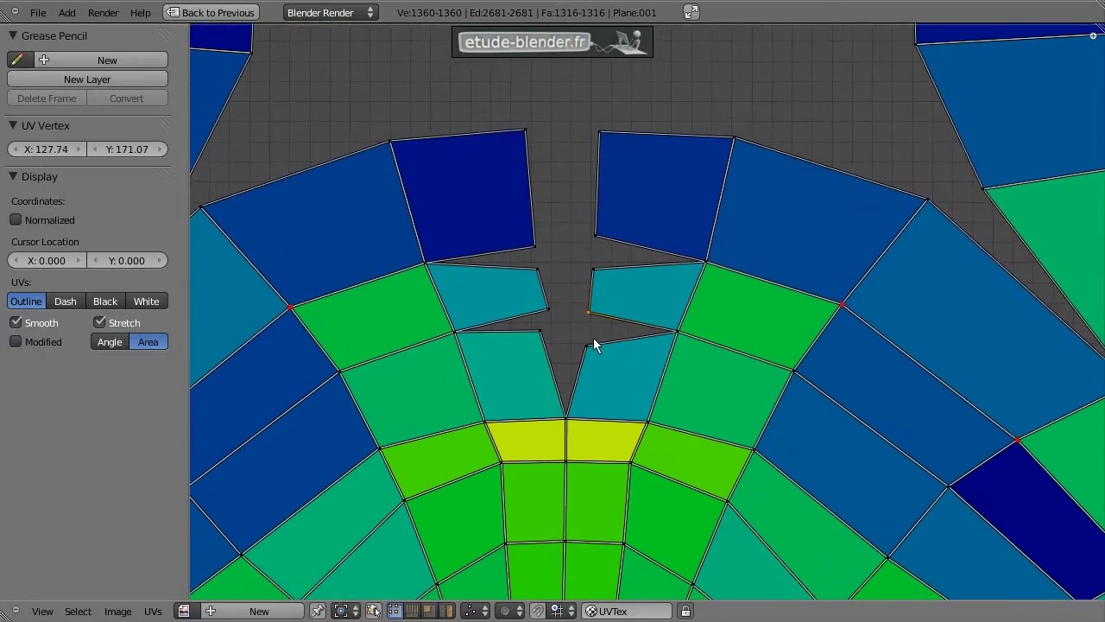
{"action": "scroll", "coordinate": [587, 345], "scroll_direction": "up", "scroll_amount": 1}
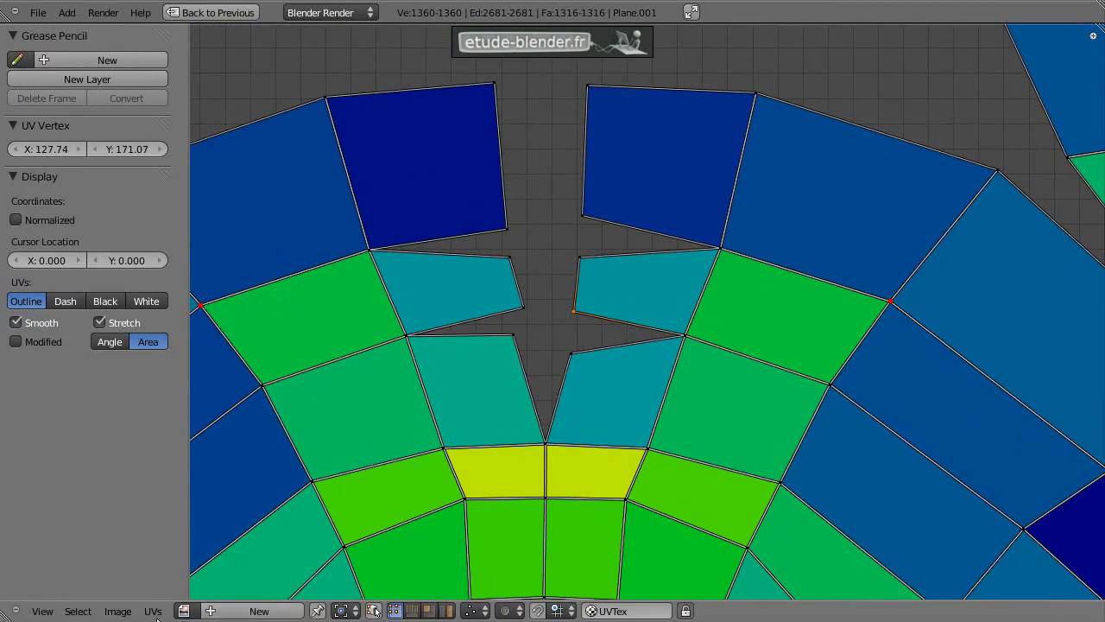
Look through the UV operations list and dismiss the weld options without applying
{"action": "left_click", "coordinate": [153, 611]}
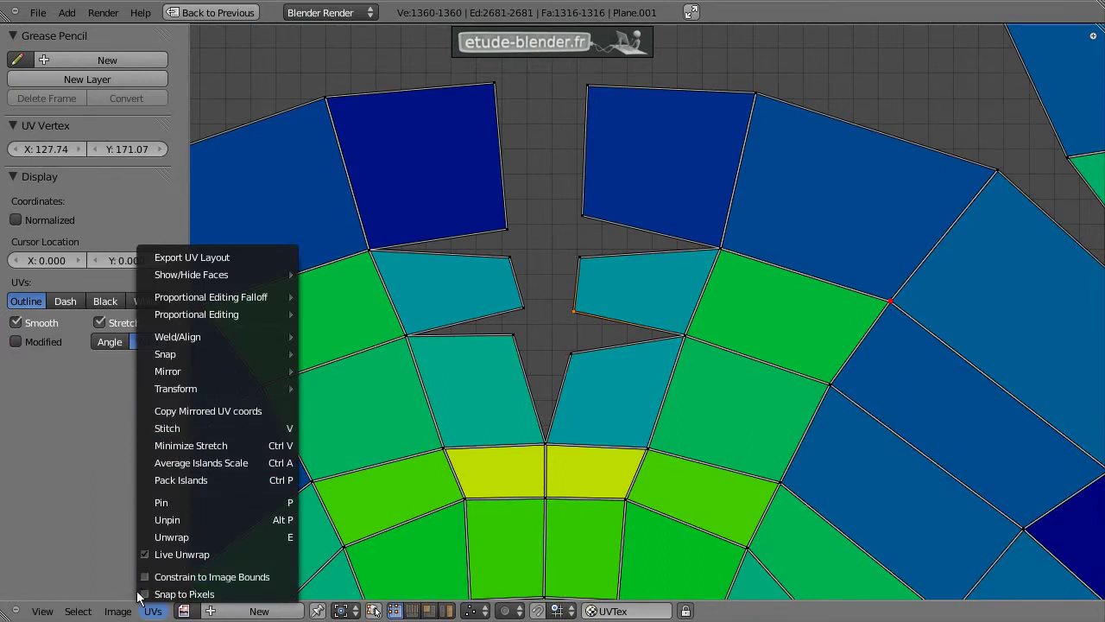
{"action": "left_click", "coordinate": [159, 613]}
{"action": "left_click", "coordinate": [160, 613]}
{"action": "left_click", "coordinate": [157, 613]}
{"action": "mouse_move", "coordinate": [178, 337]}
{"action": "left_click", "coordinate": [340, 338]}
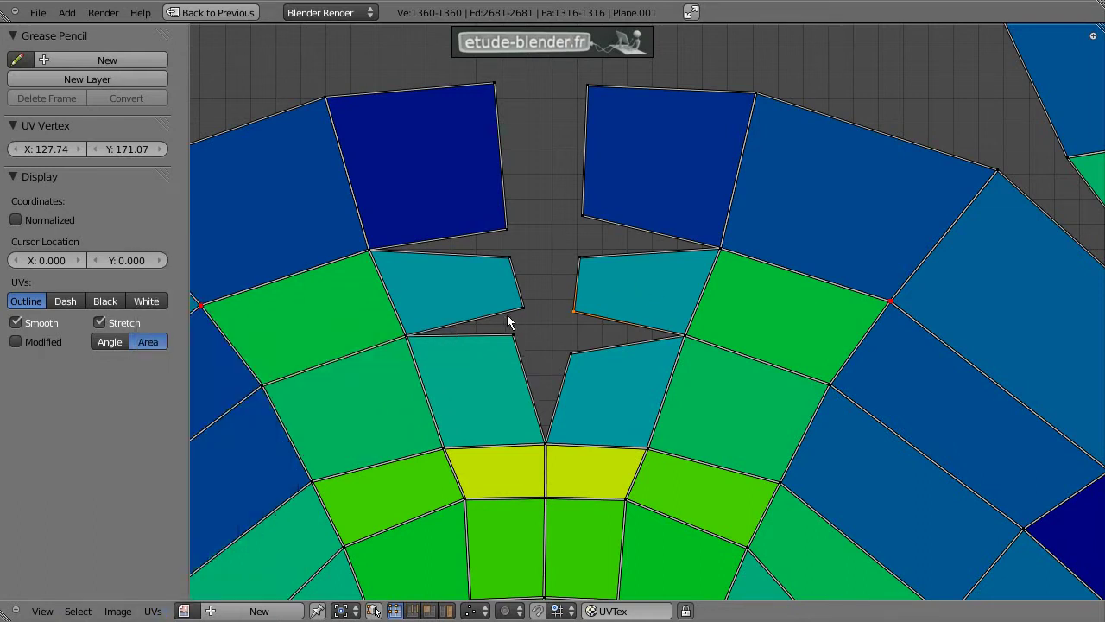
Nudge a gap vertex, then Weld the first two split vertex pairs
{"action": "right_click_drag", "start_coordinate": [573, 355], "coordinate": [548, 348]}
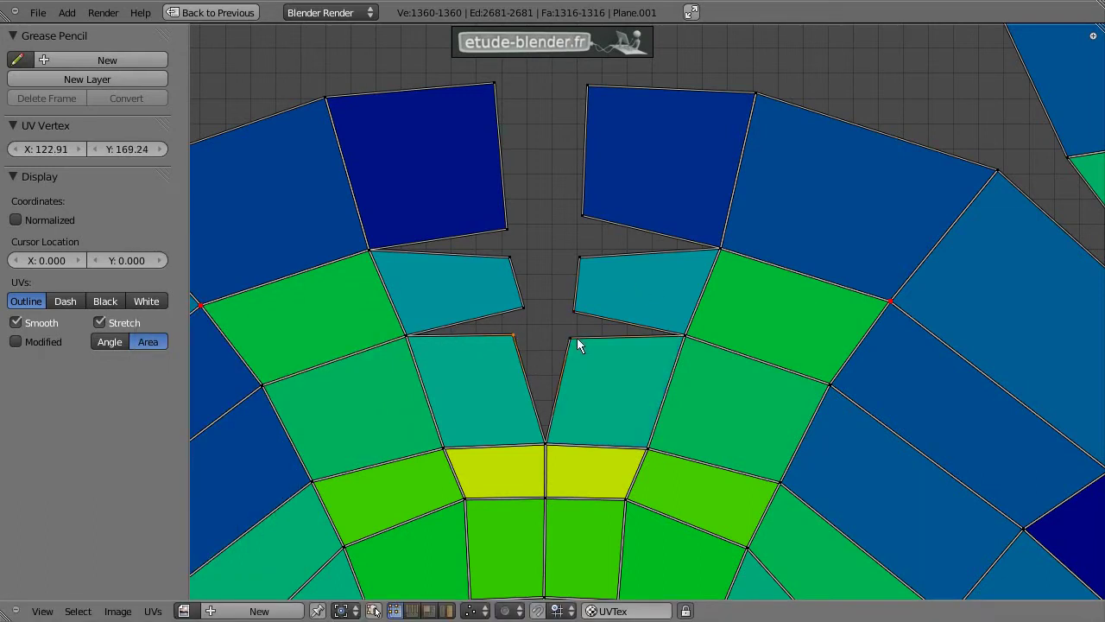
{"action": "key", "text": "w"}
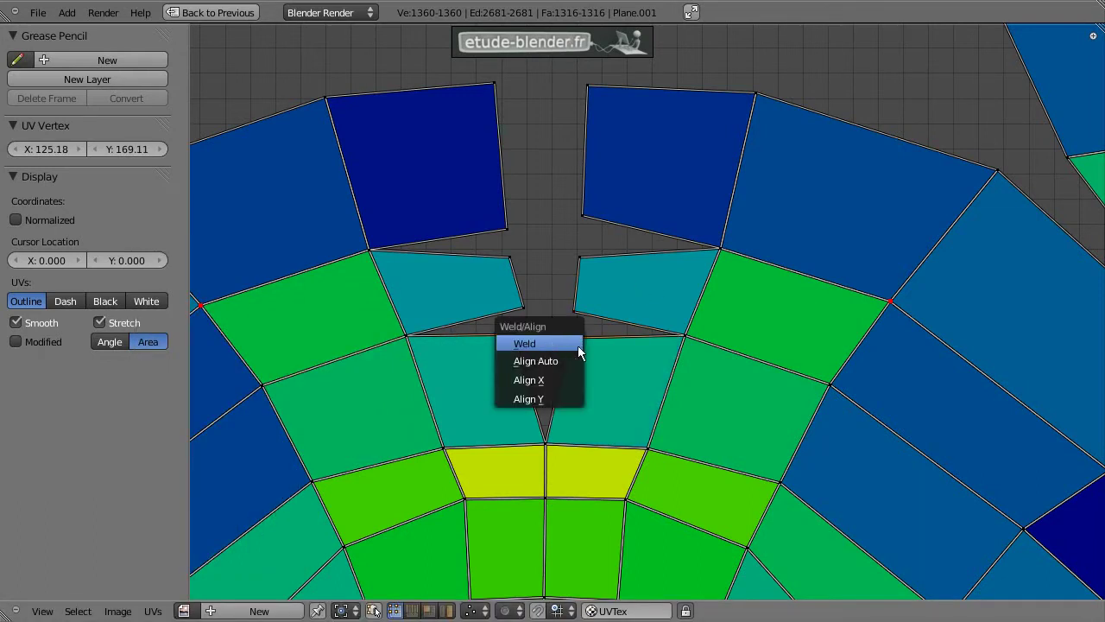
{"action": "left_click", "coordinate": [555, 344]}
{"action": "key", "text": "w"}
{"action": "left_click", "coordinate": [586, 312]}
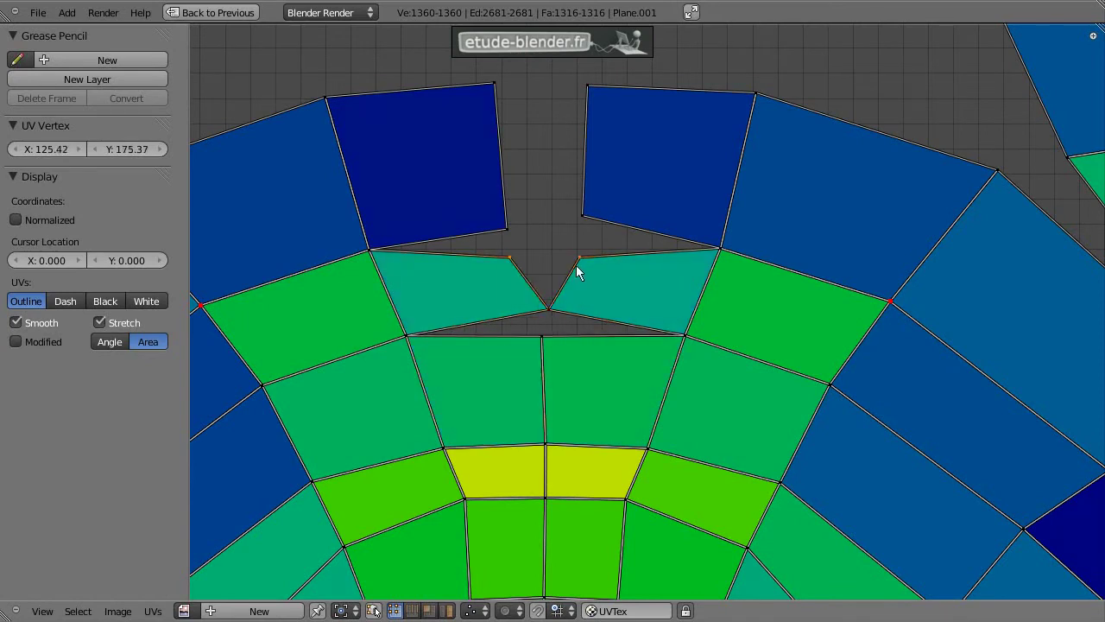
Weld the lower gap pair and the top vertex pair, closing the blue gap
{"action": "key", "text": "w"}
{"action": "left_click", "coordinate": [577, 271]}
{"action": "key", "text": "w"}
{"action": "left_click", "coordinate": [575, 221]}
{"action": "right_click", "coordinate": [519, 104]}
{"action": "right_click", "coordinate": [590, 94], "text": "shift"}
{"action": "key", "text": "w"}
{"action": "left_click", "coordinate": [591, 92]}
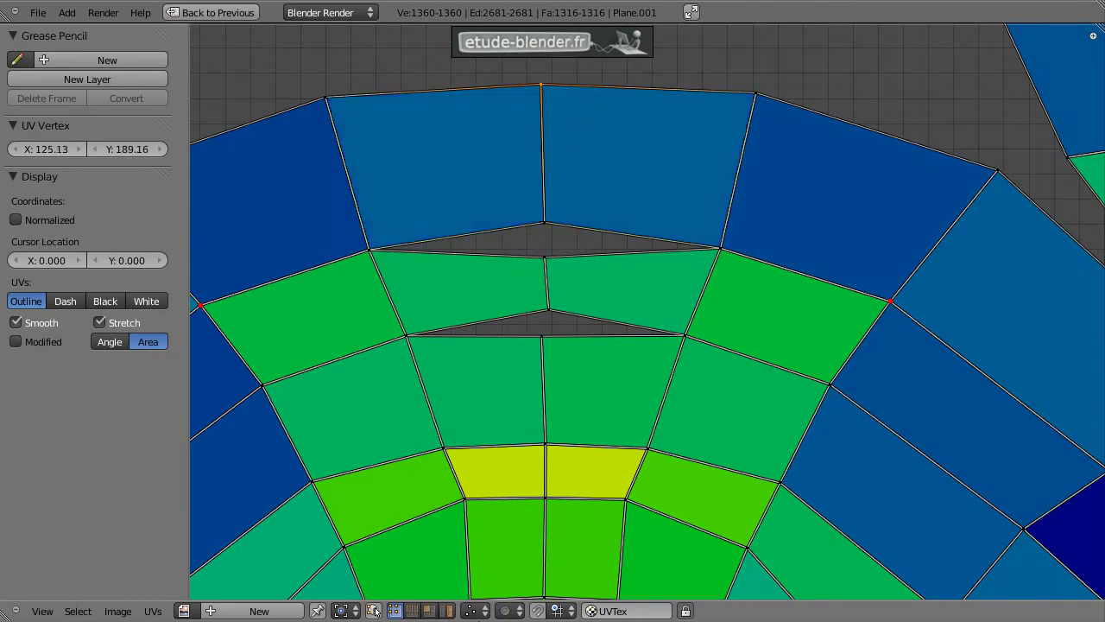
Set sticky selection to Shared Location and move seam vertices to close the upper and lower gaps
{"action": "left_click", "coordinate": [473, 611]}
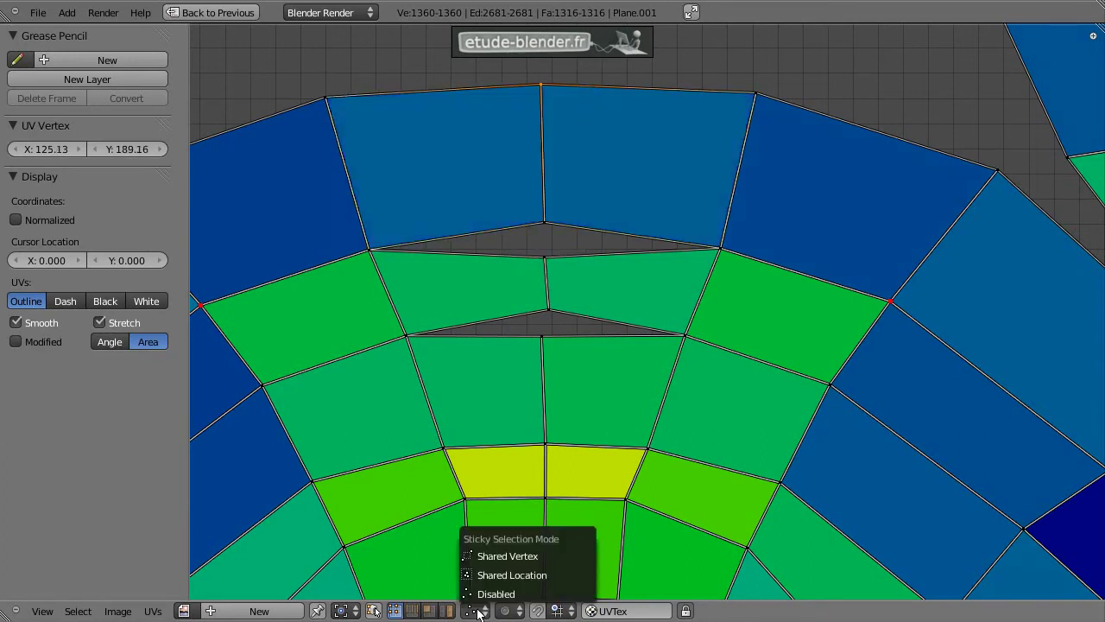
{"action": "left_click", "coordinate": [515, 575]}
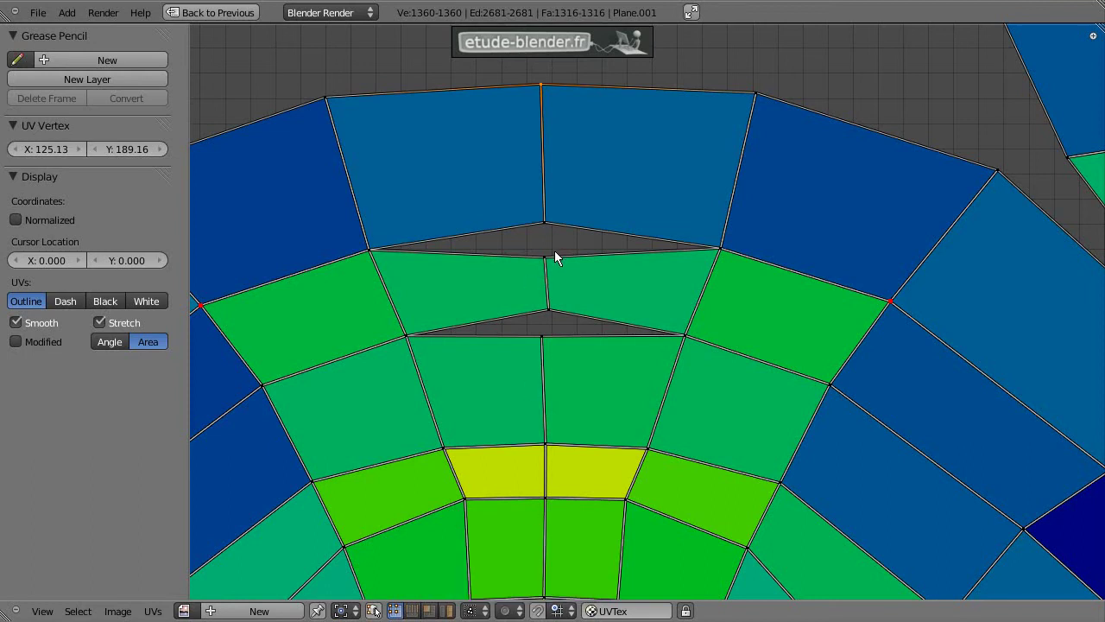
{"action": "key", "text": "g"}
{"action": "left_click", "coordinate": [553, 216]}
{"action": "right_click", "coordinate": [548, 309]}
{"action": "key", "text": "g"}
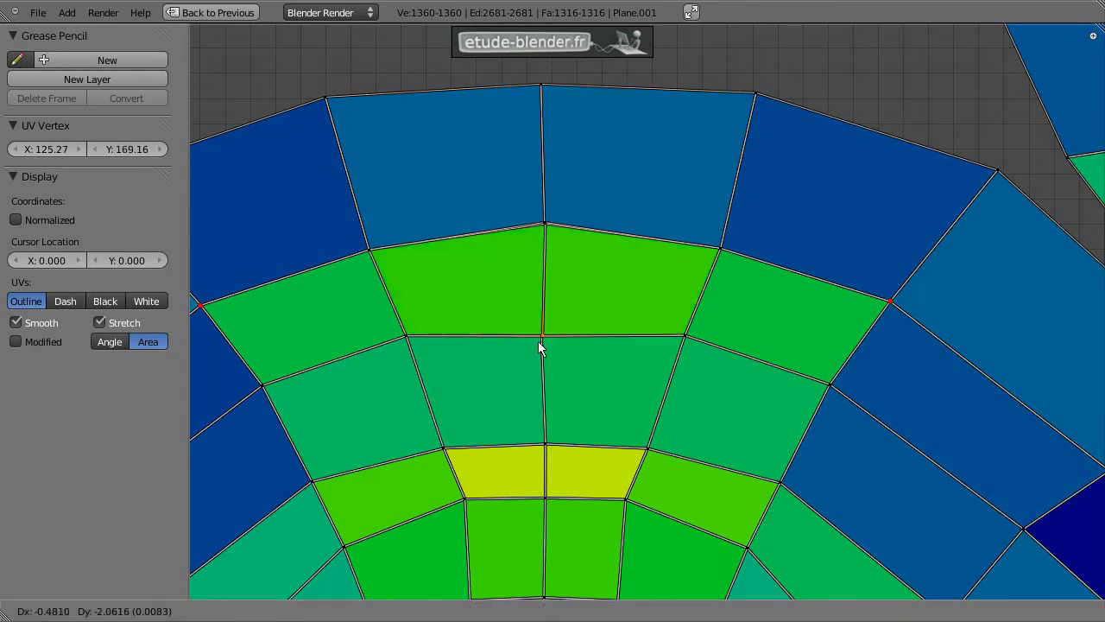
{"action": "left_click", "coordinate": [544, 342]}
Reposition the centre vertex where blue meets green and the top seam vertex
{"action": "right_click", "coordinate": [543, 224]}
{"action": "key", "text": "g"}
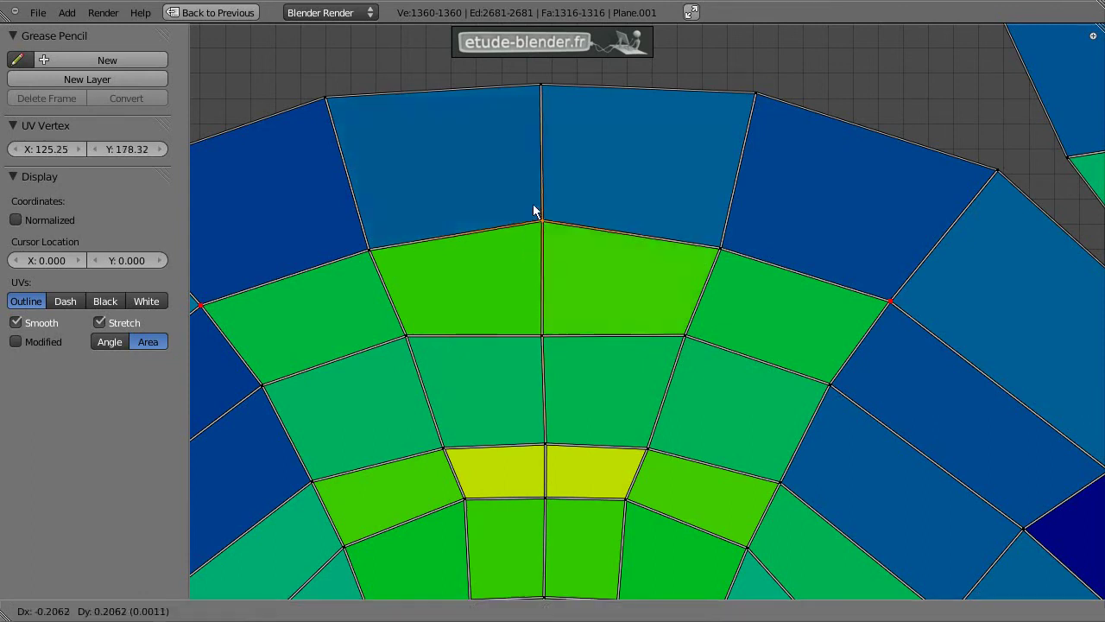
{"action": "left_click", "coordinate": [545, 208]}
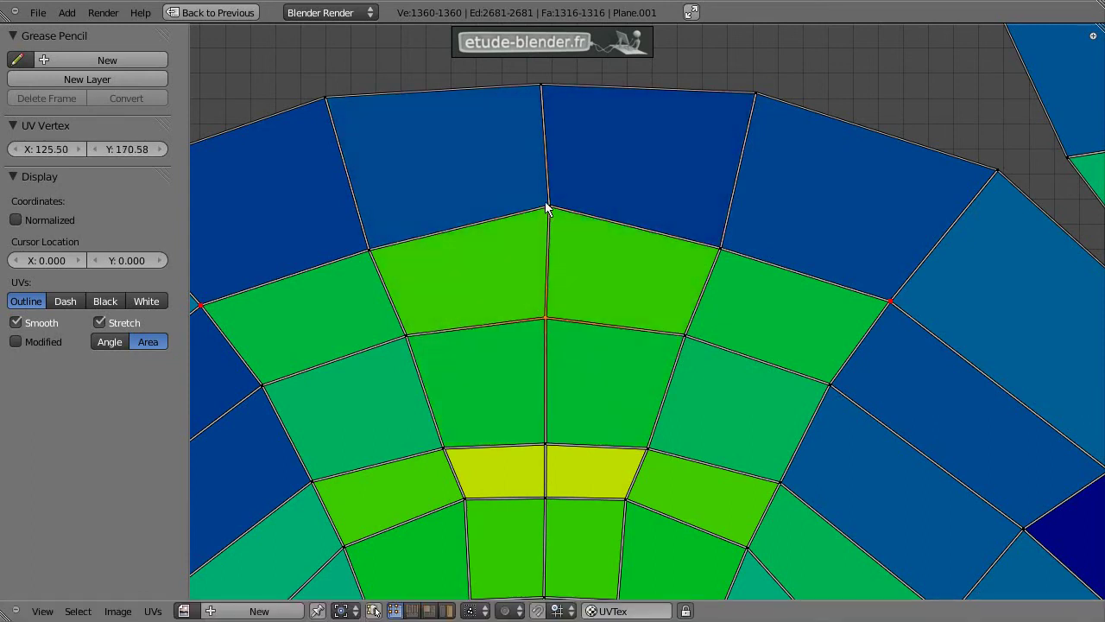
{"action": "key", "text": "g"}
{"action": "left_click", "coordinate": [543, 228]}
{"action": "key", "text": "g"}
{"action": "left_click", "coordinate": [544, 70]}
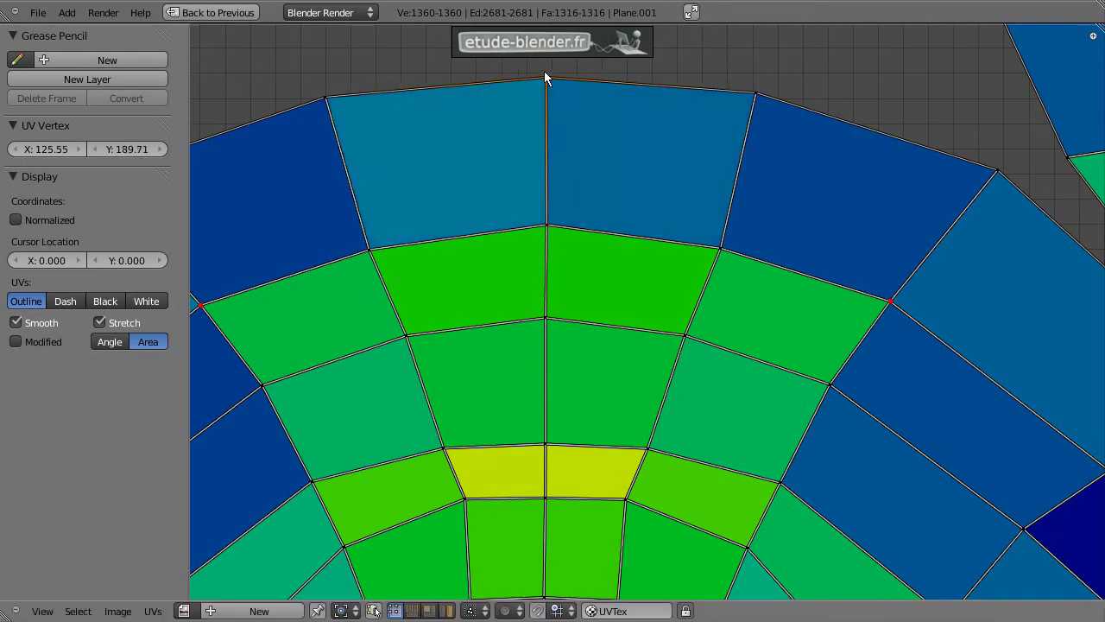
{"action": "scroll", "coordinate": [553, 288], "scroll_direction": "down", "scroll_amount": 3}
{"action": "middle_click_drag", "start_coordinate": [617, 302], "coordinate": [584, 241]}
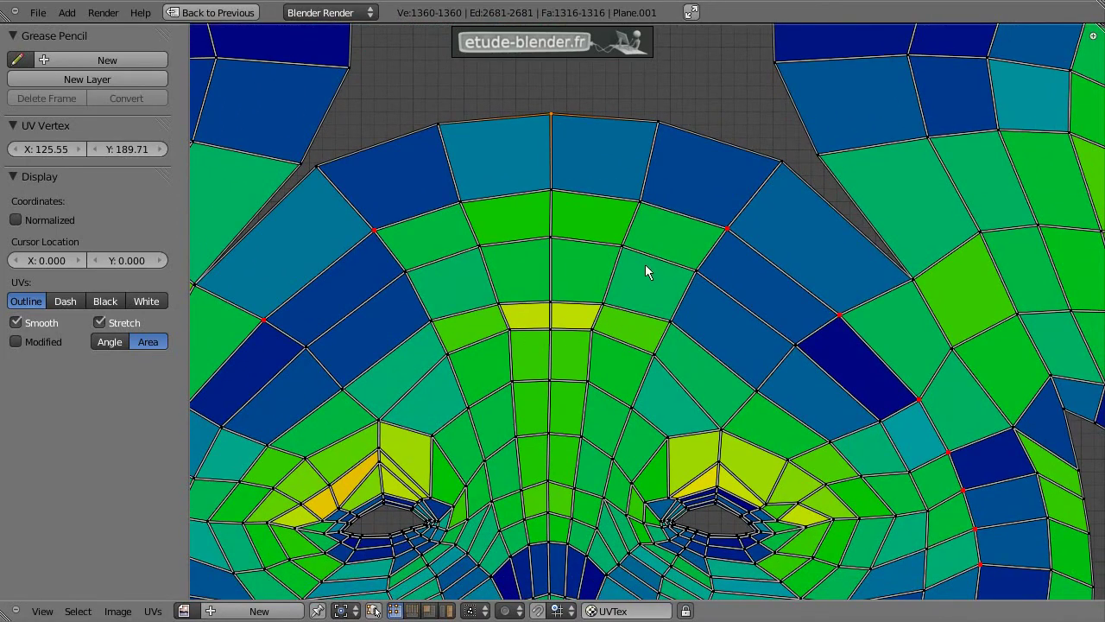